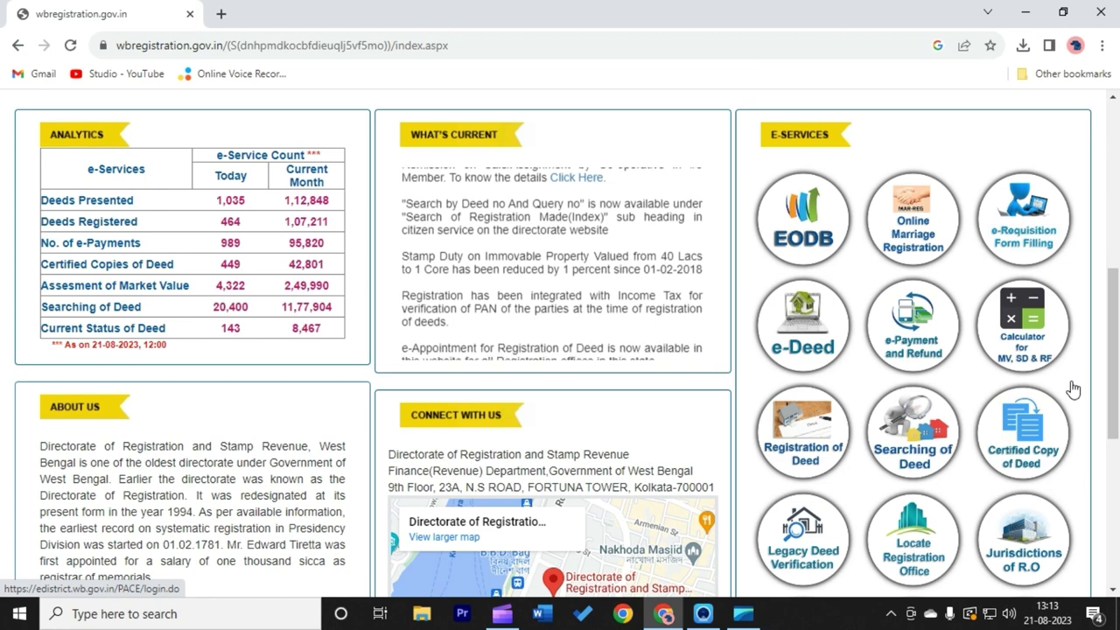
# Open the Market Value of Flat/Apartment form from the e-services calculator for MV, SD & RF
pyautogui.click(1032, 346)
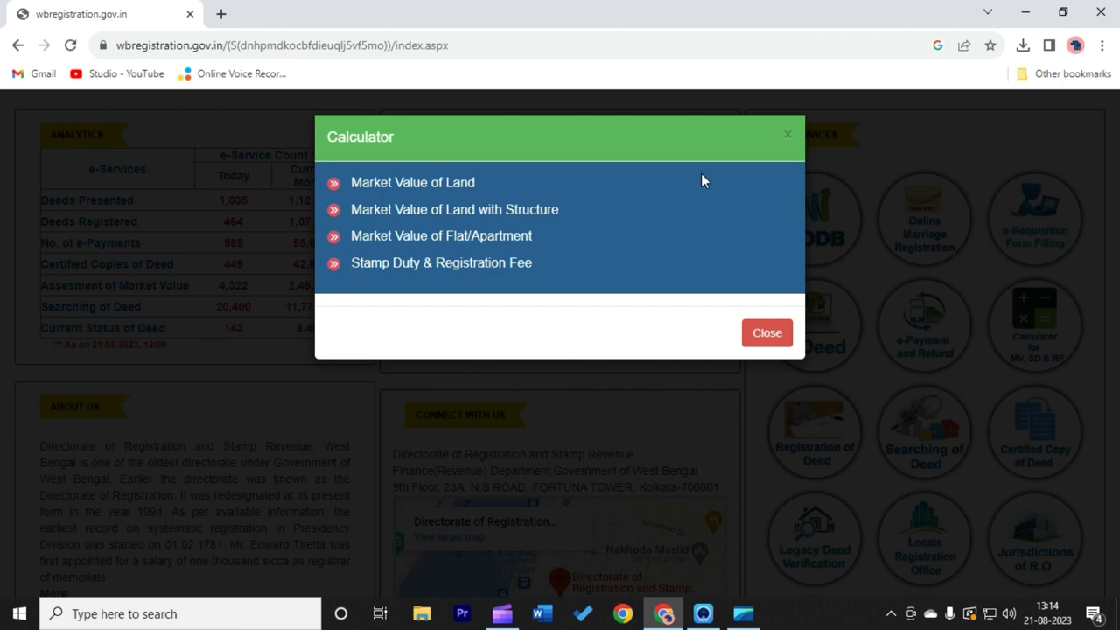
pyautogui.click(774, 333)
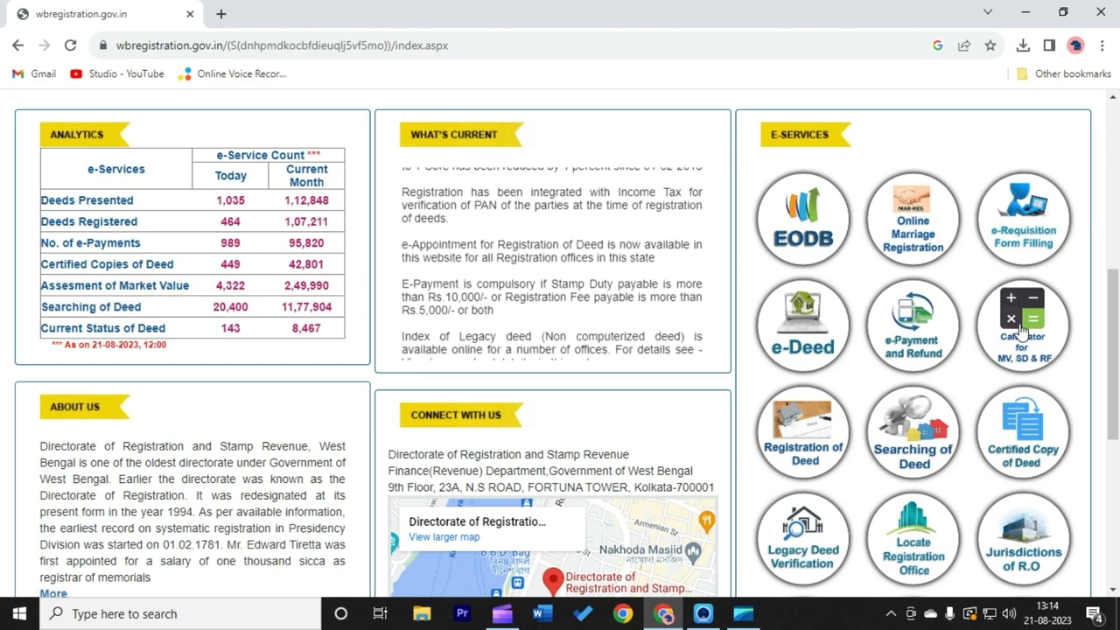
pyautogui.click(1021, 330)
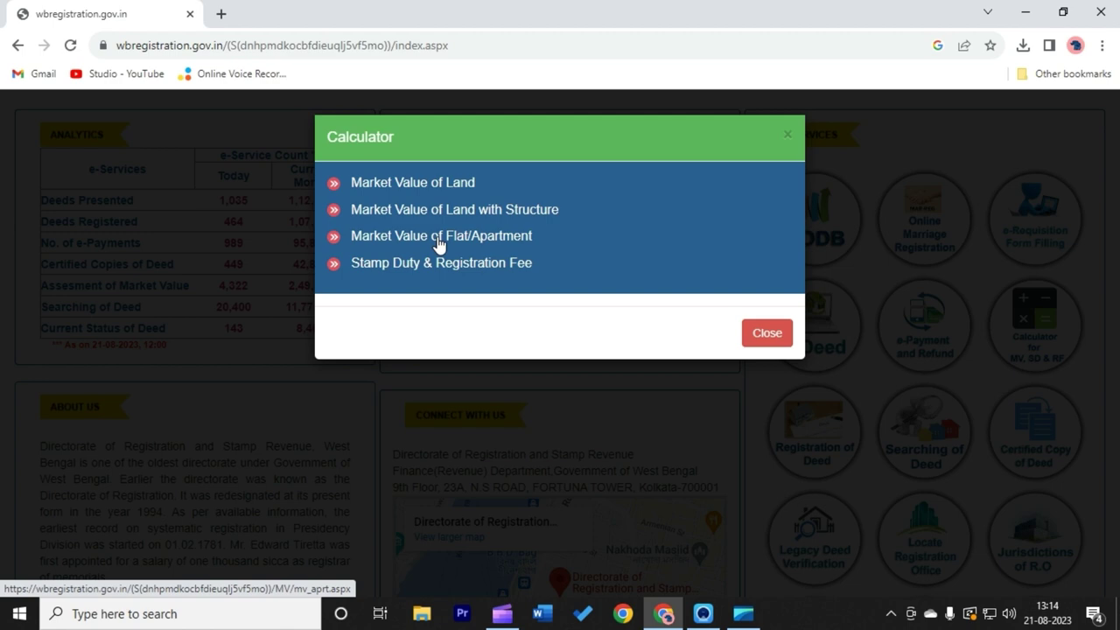
pyautogui.click(440, 243)
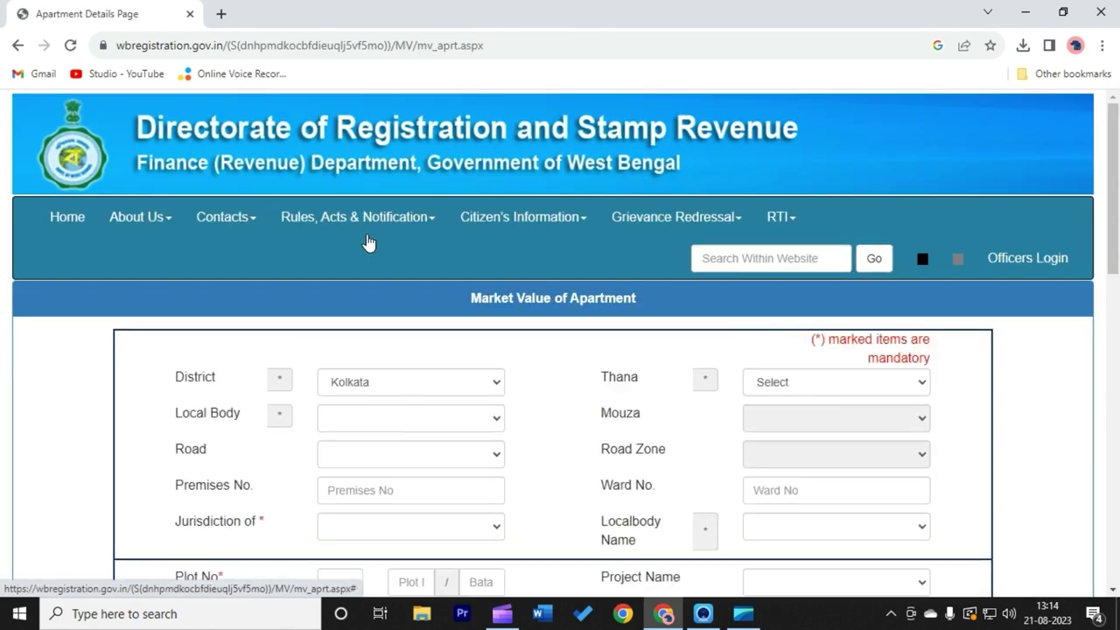
pyautogui.click(359, 219)
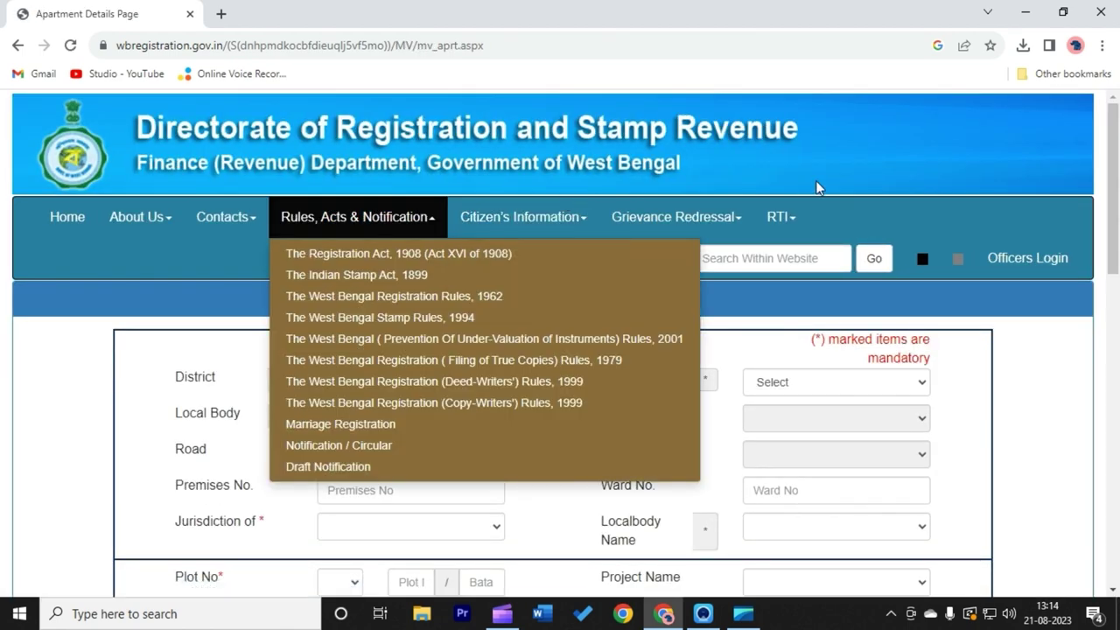
pyautogui.click(939, 201)
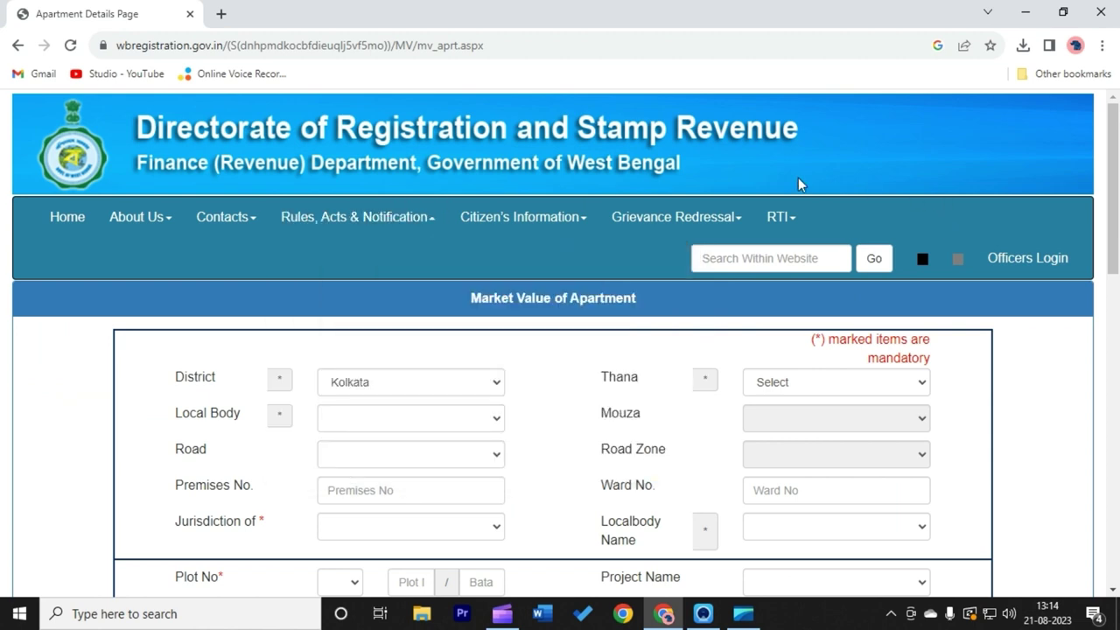
# Examine the apartment market value form and its note on which fields are mandatory
pyautogui.scroll(-2, 798, 179)
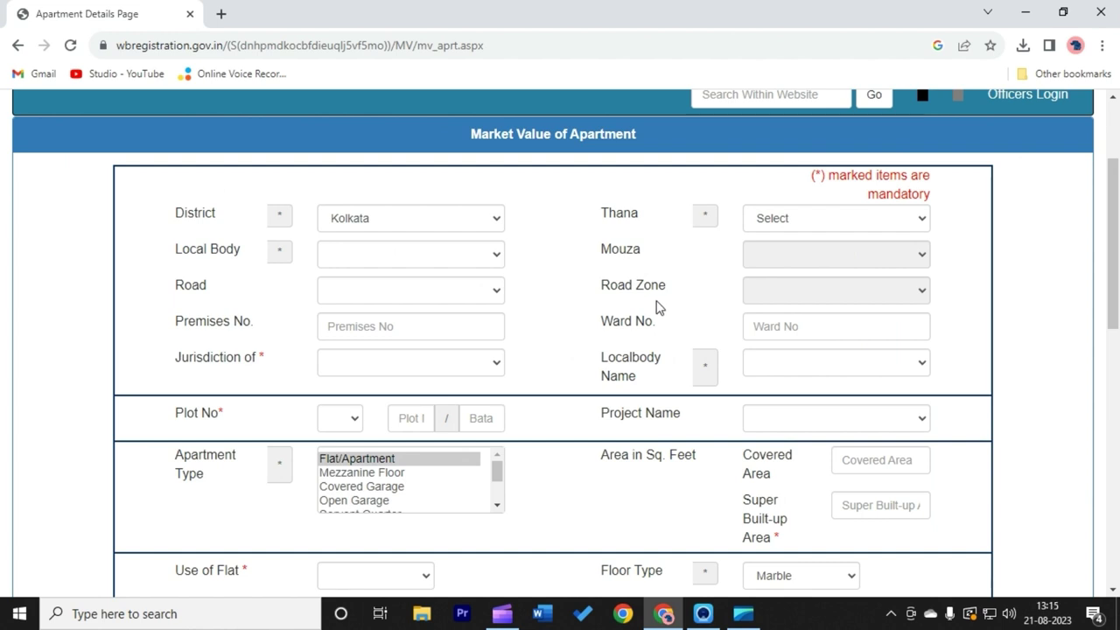
pyautogui.scroll(3, 584, 252)
pyautogui.scroll(-1, 584, 253)
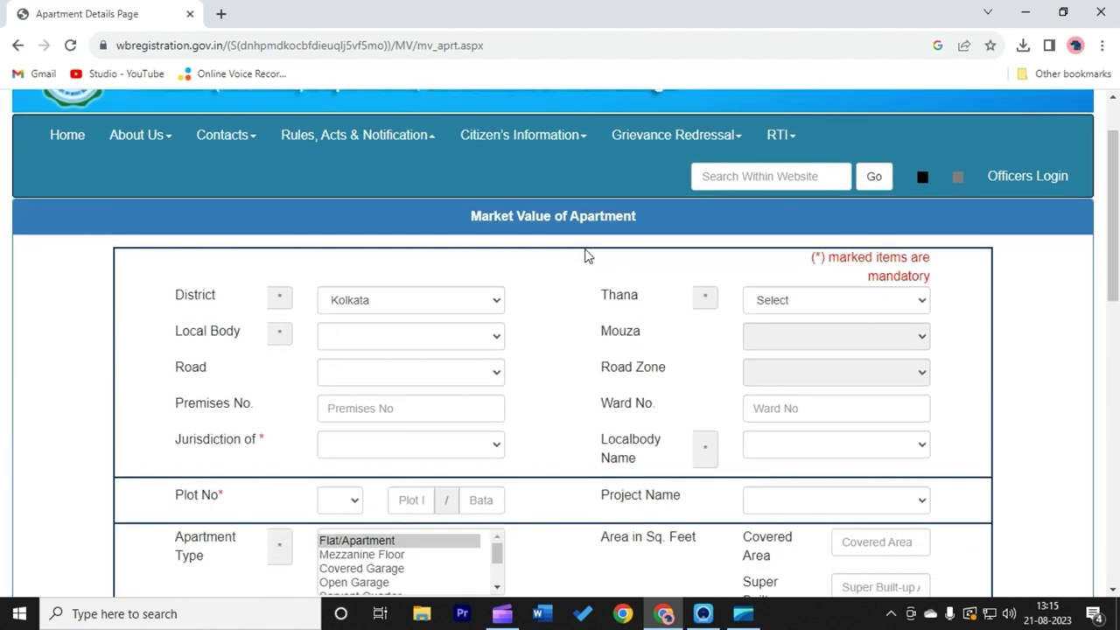
pyautogui.scroll(-1, 579, 280)
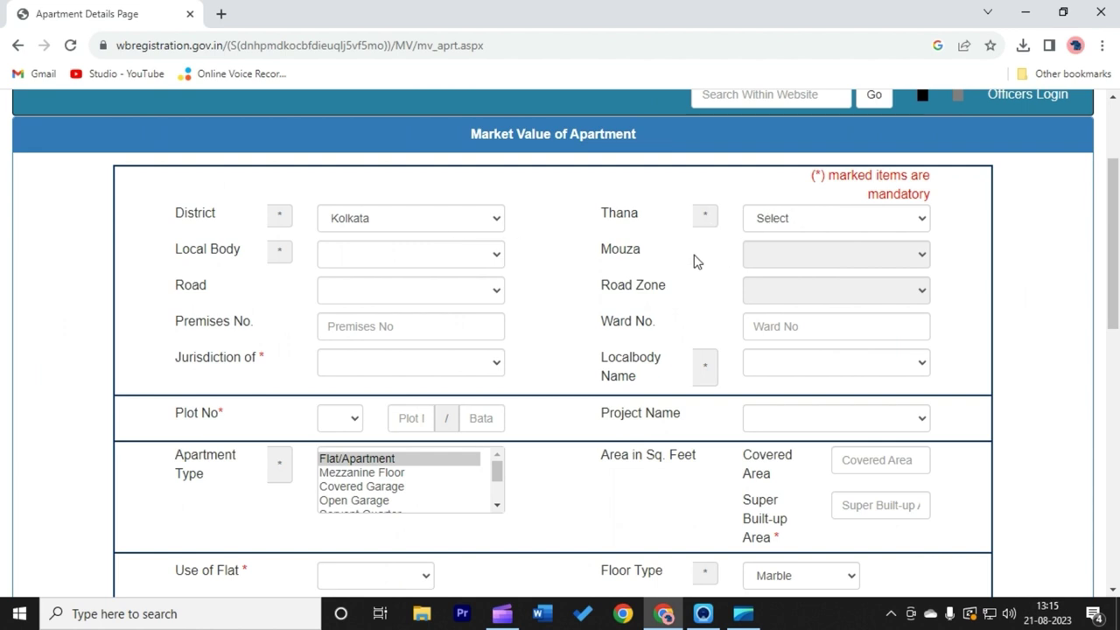
pyautogui.scroll(1, 691, 259)
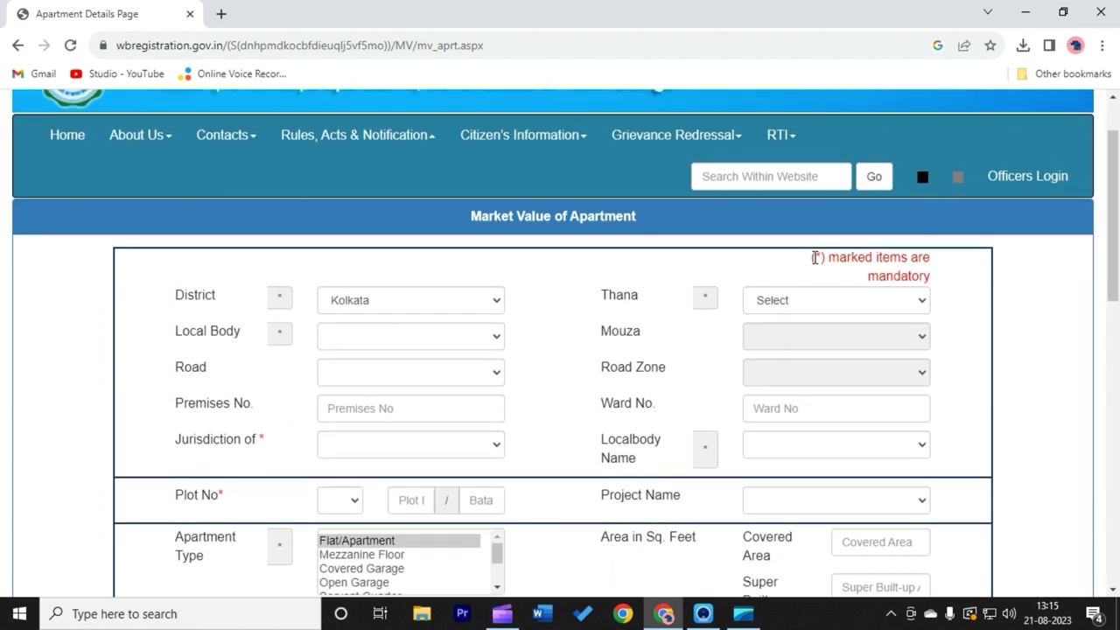
pyautogui.moveTo(815, 257); pyautogui.dragTo(930, 283)
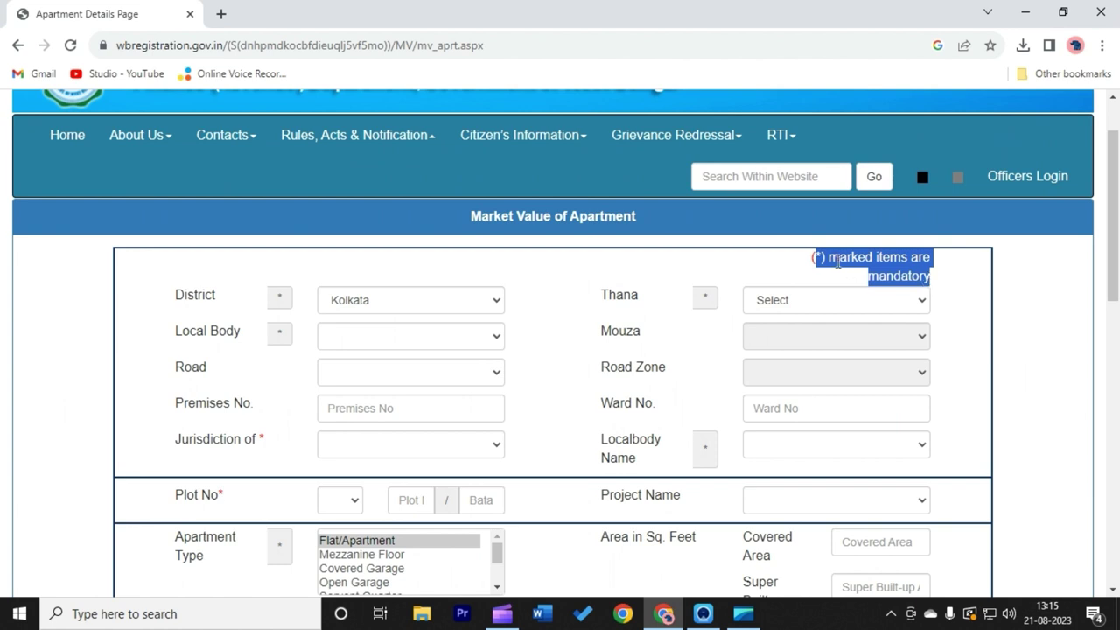
pyautogui.click(811, 273)
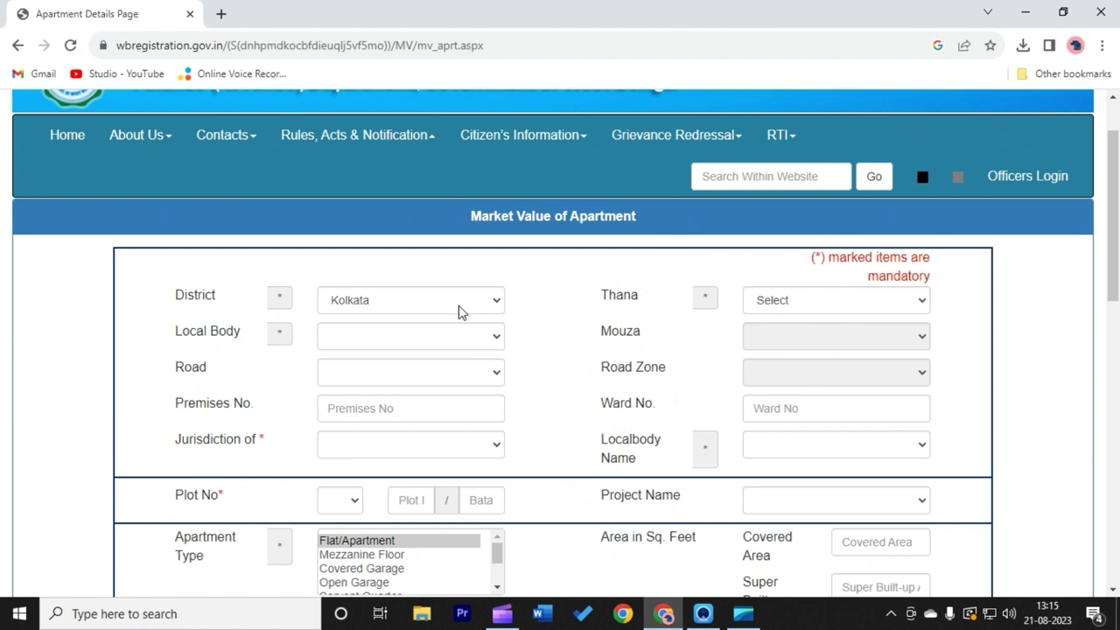
# Choose Bowbazar as the Thana for the Kolkata district, with Kolkata Municipal Corporation as the local body
pyautogui.click(810, 300)
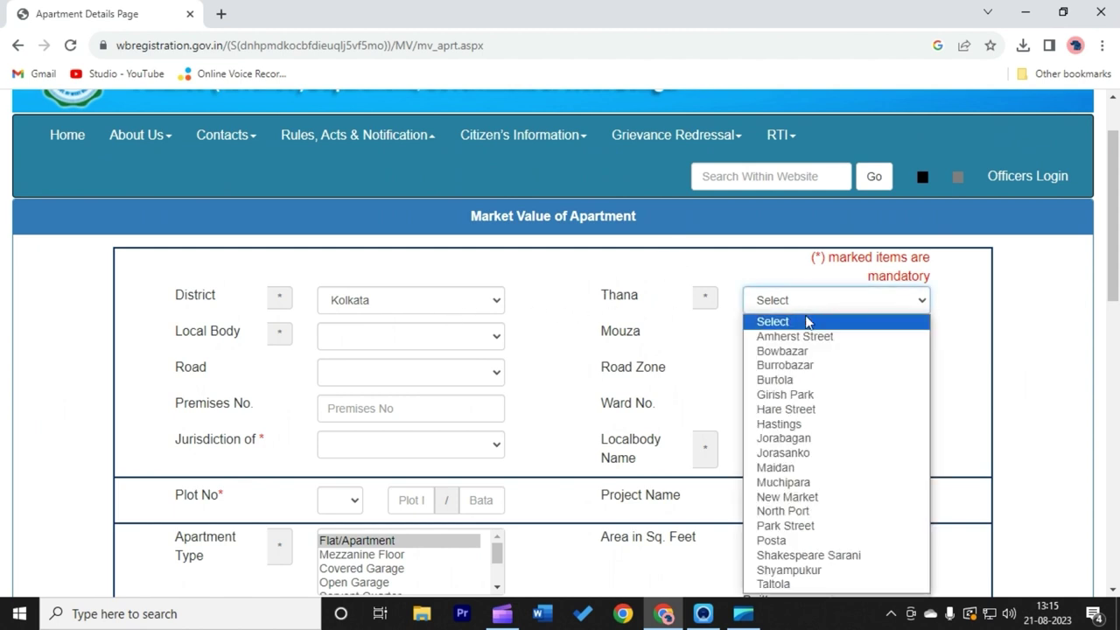
pyautogui.click(803, 351)
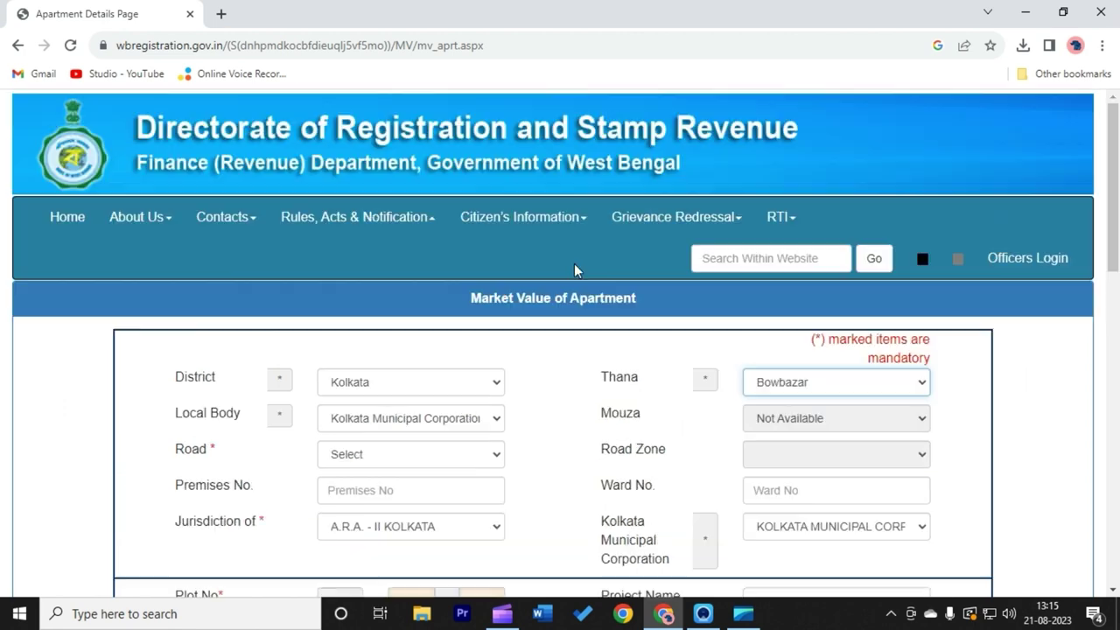
pyautogui.scroll(-2, 599, 266)
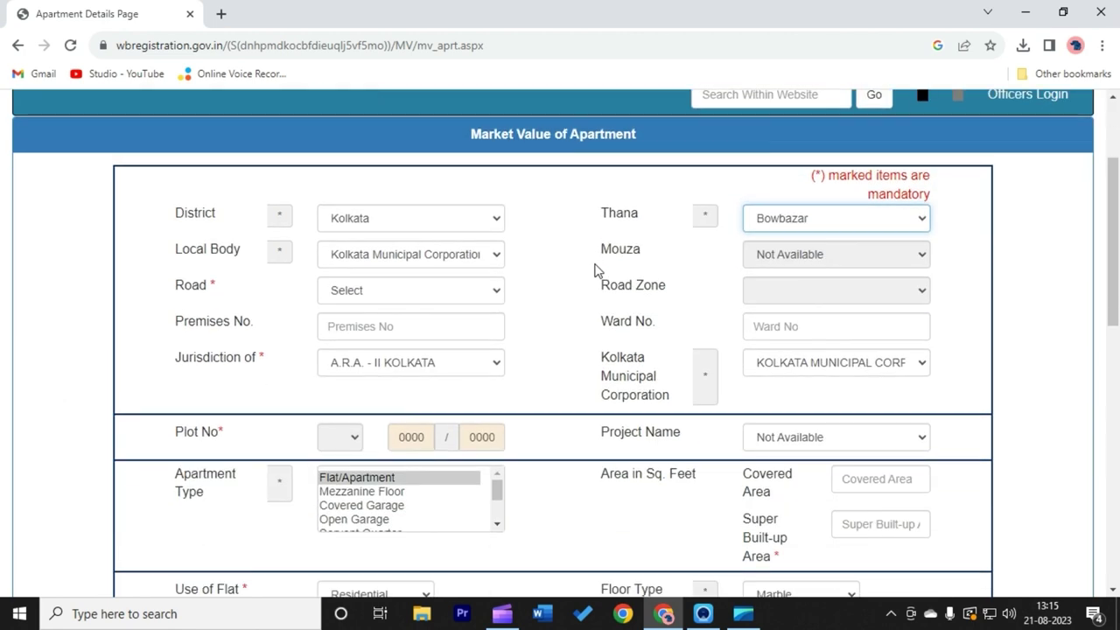
pyautogui.click(411, 261)
pyautogui.click(411, 260)
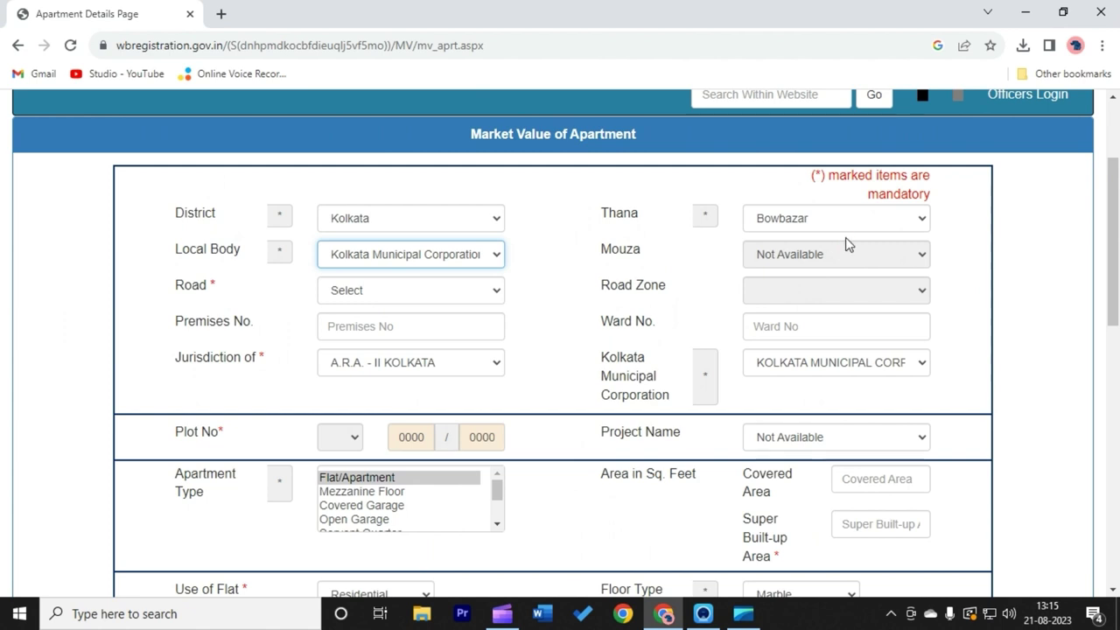
# Look through the Bowbazar roads and choose Abhay Haldar Lane as the road
pyautogui.click(390, 294)
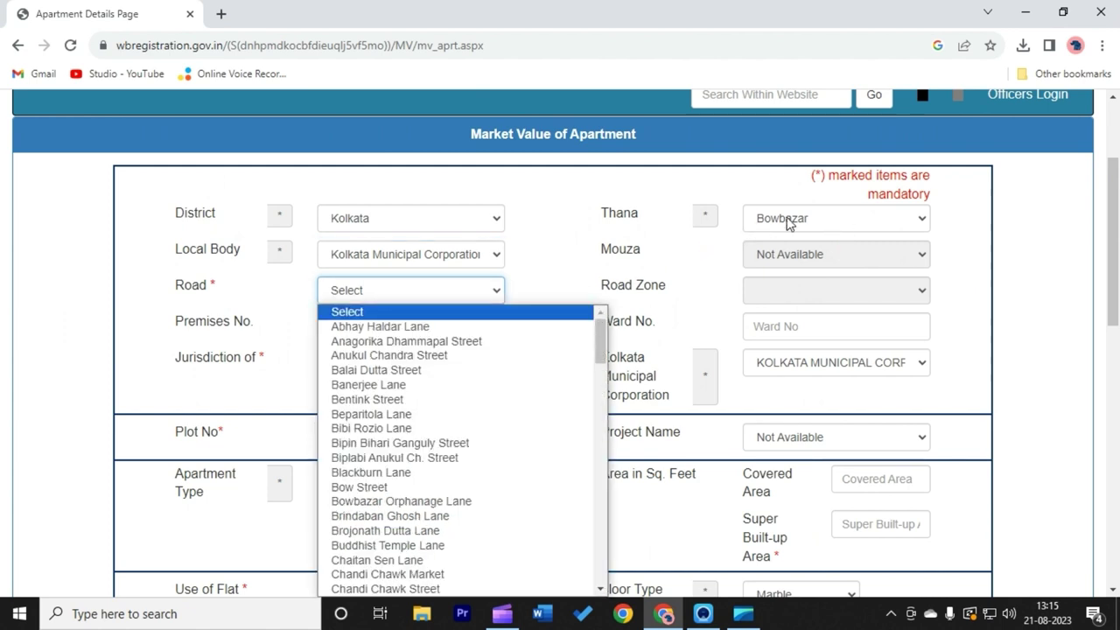
pyautogui.scroll(-3, 391, 341)
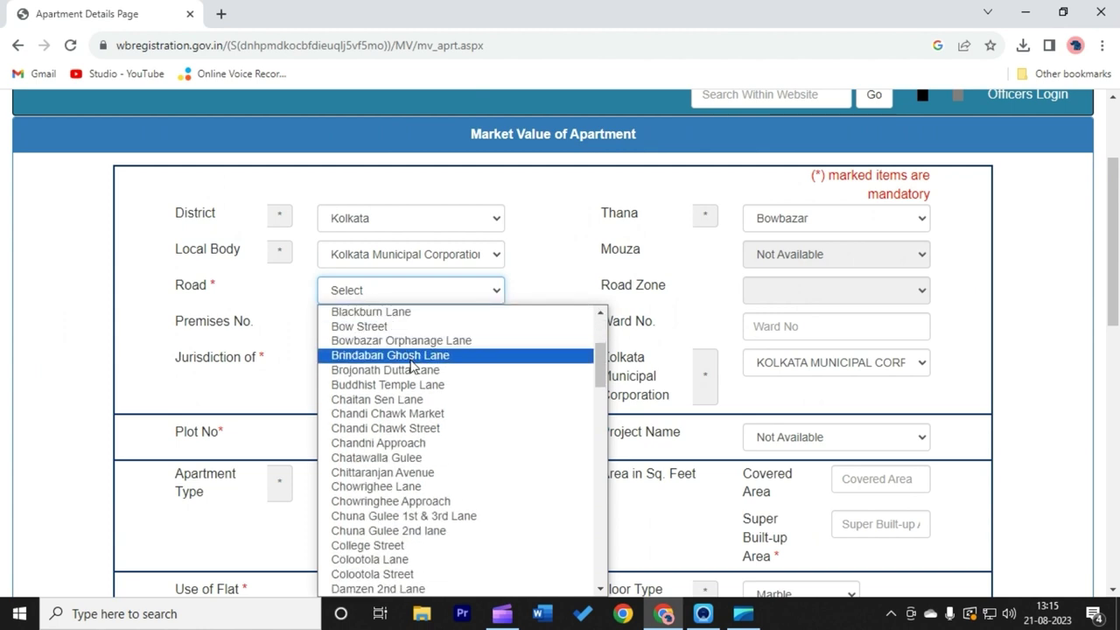
pyautogui.scroll(-2, 411, 368)
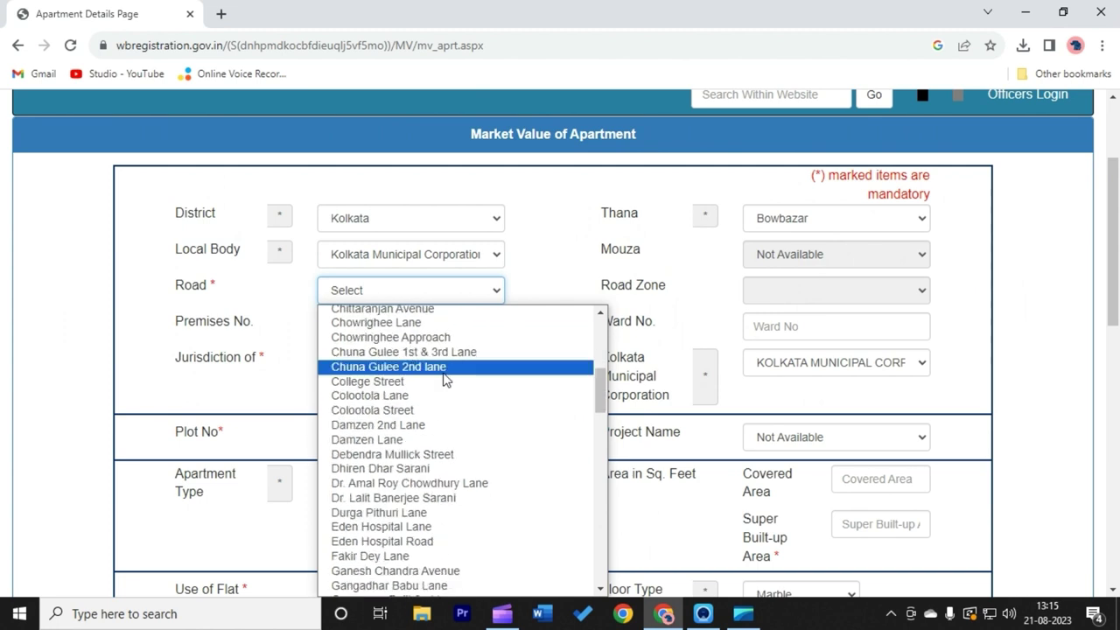
pyautogui.scroll(5, 417, 382)
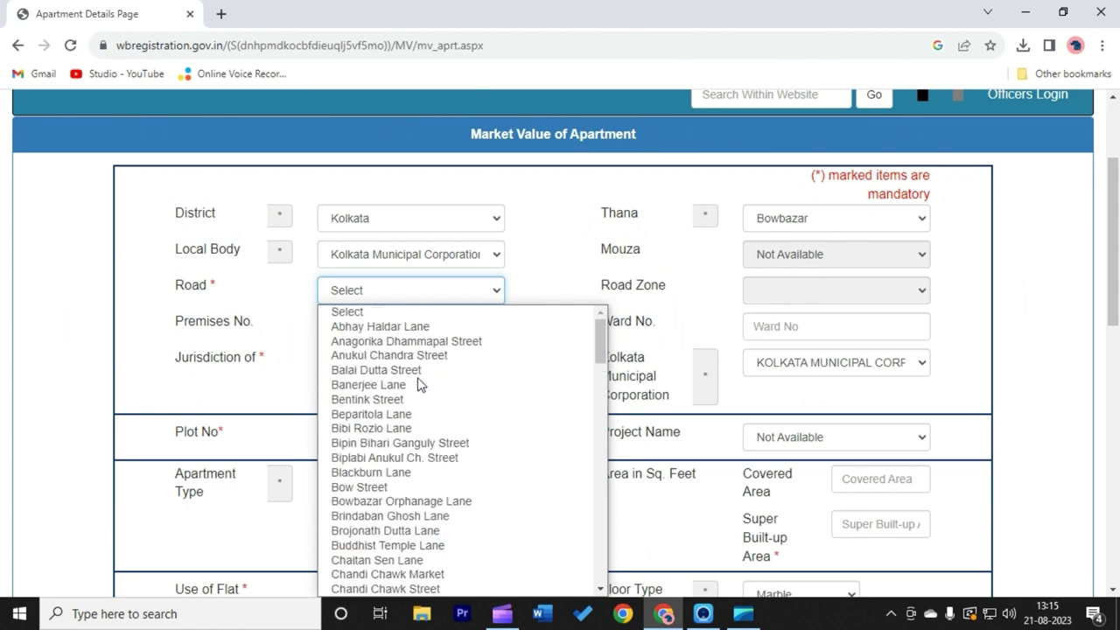
pyautogui.click(407, 325)
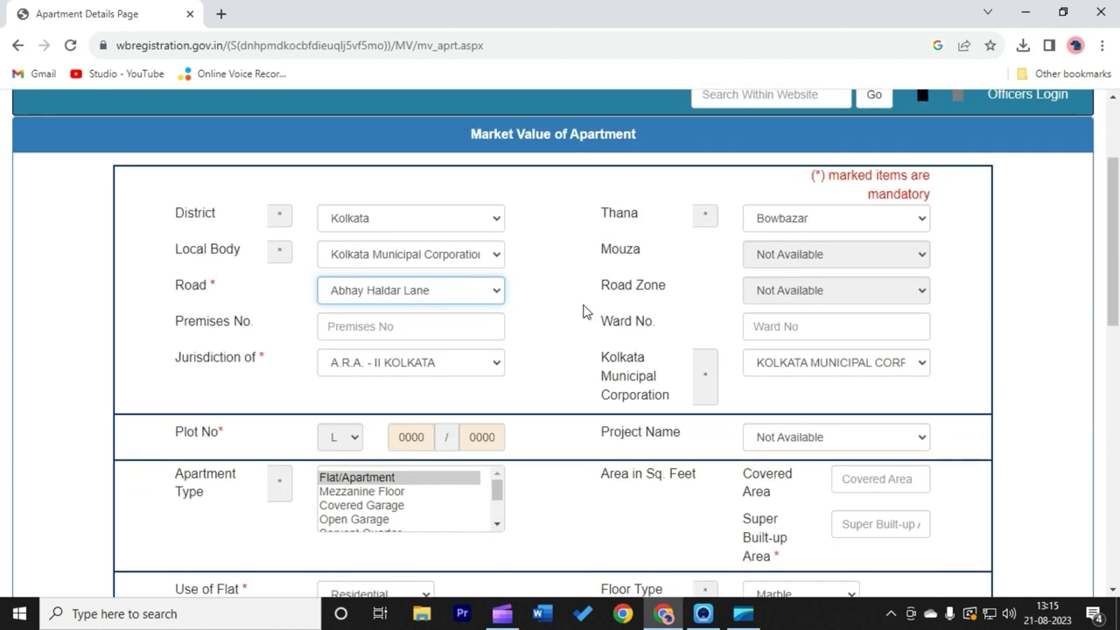
# Leave the premises and ward numbers blank and choose A.R.A. - II KOLKATA as the jurisdiction
pyautogui.click(410, 328)
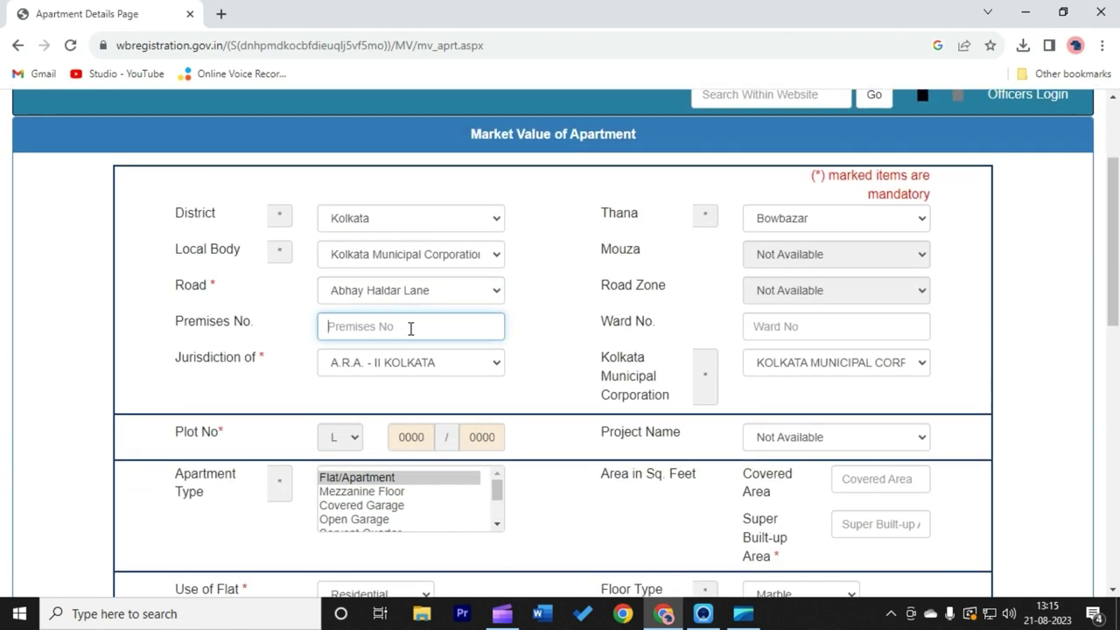
pyautogui.click(750, 325)
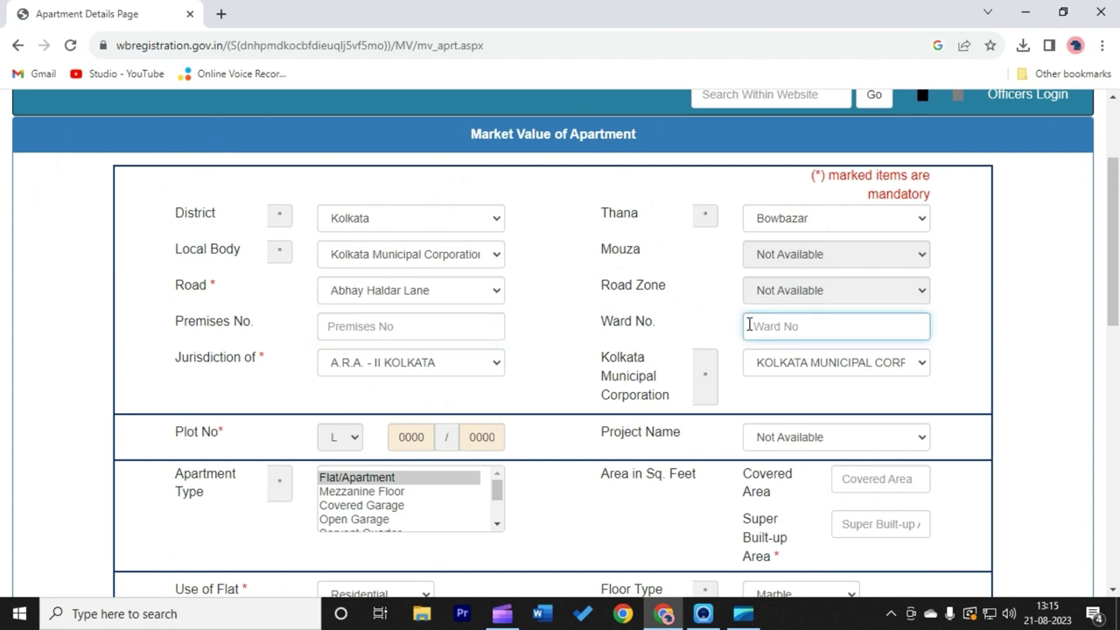
pyautogui.scroll(-1, 569, 307)
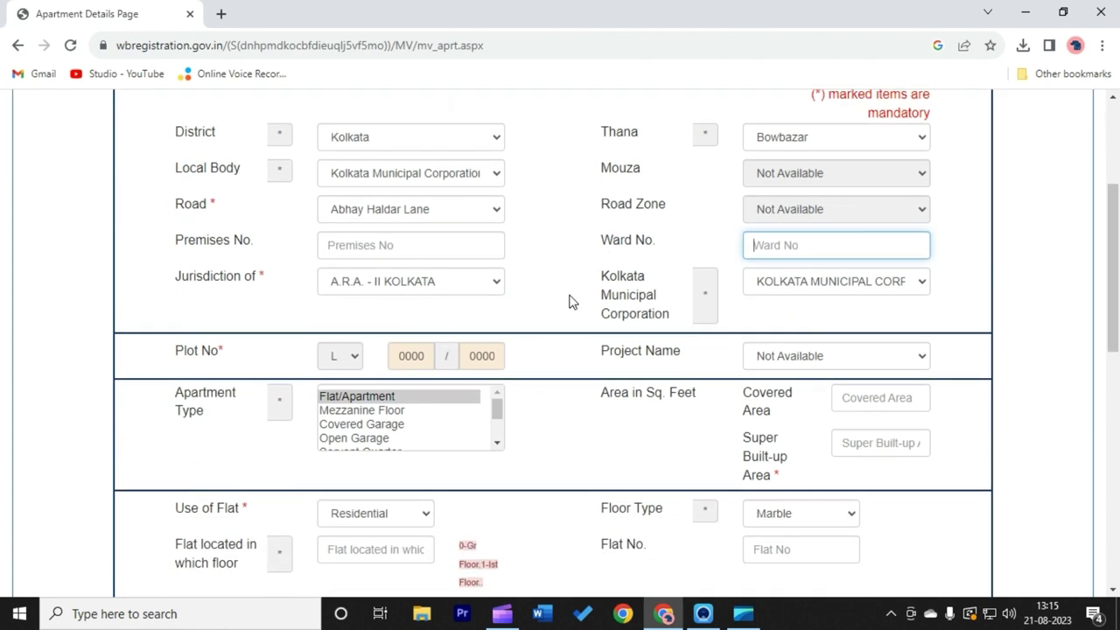
pyautogui.click(415, 291)
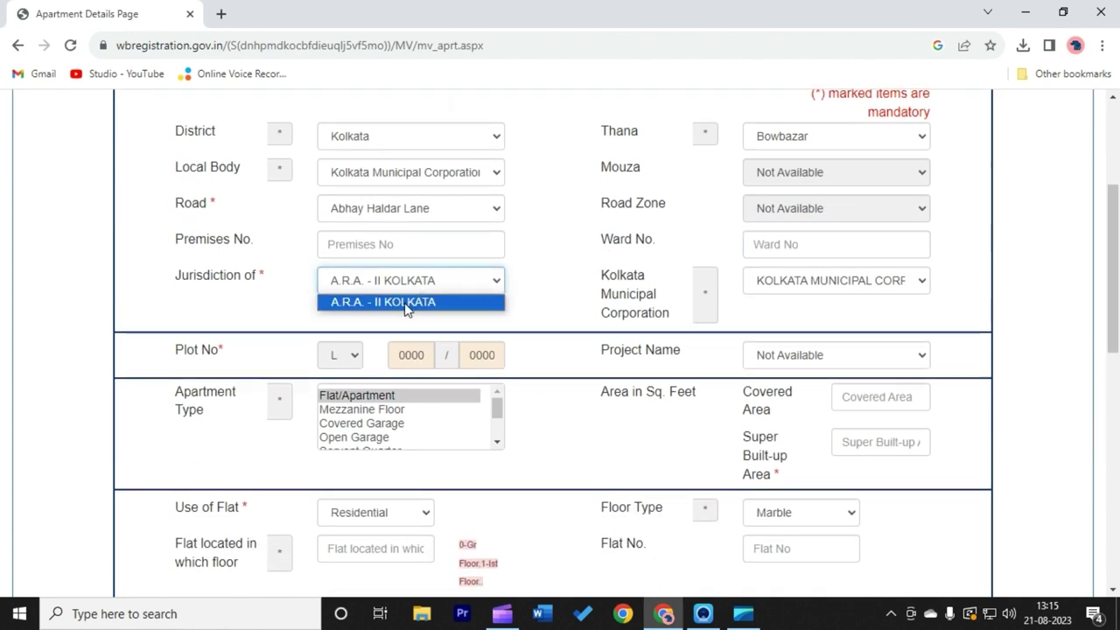
pyautogui.click(407, 303)
pyautogui.click(394, 284)
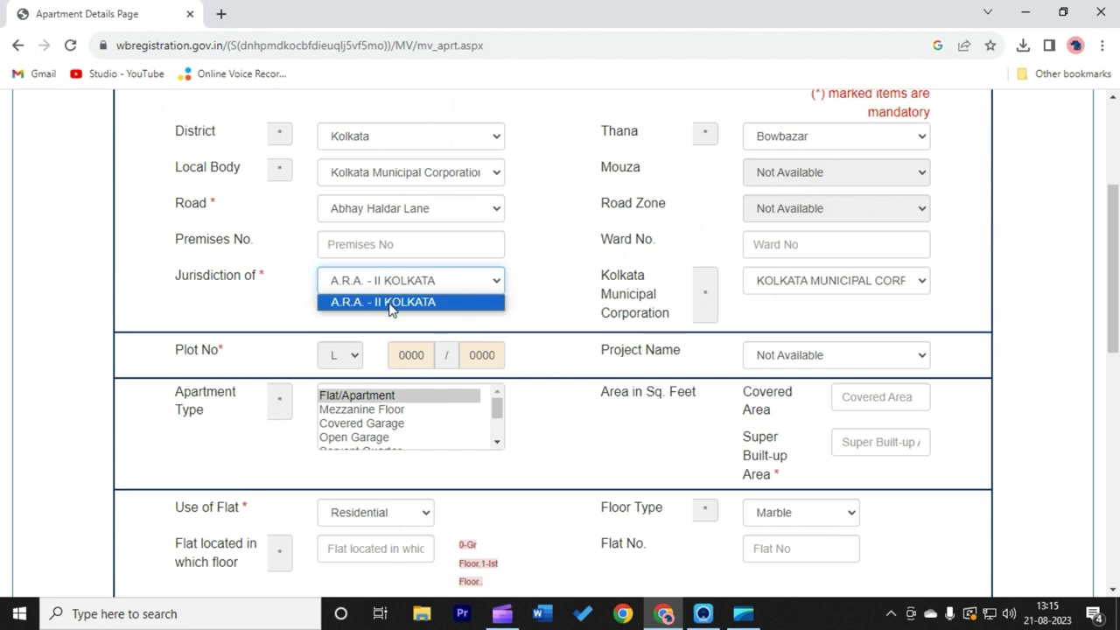
pyautogui.click(390, 306)
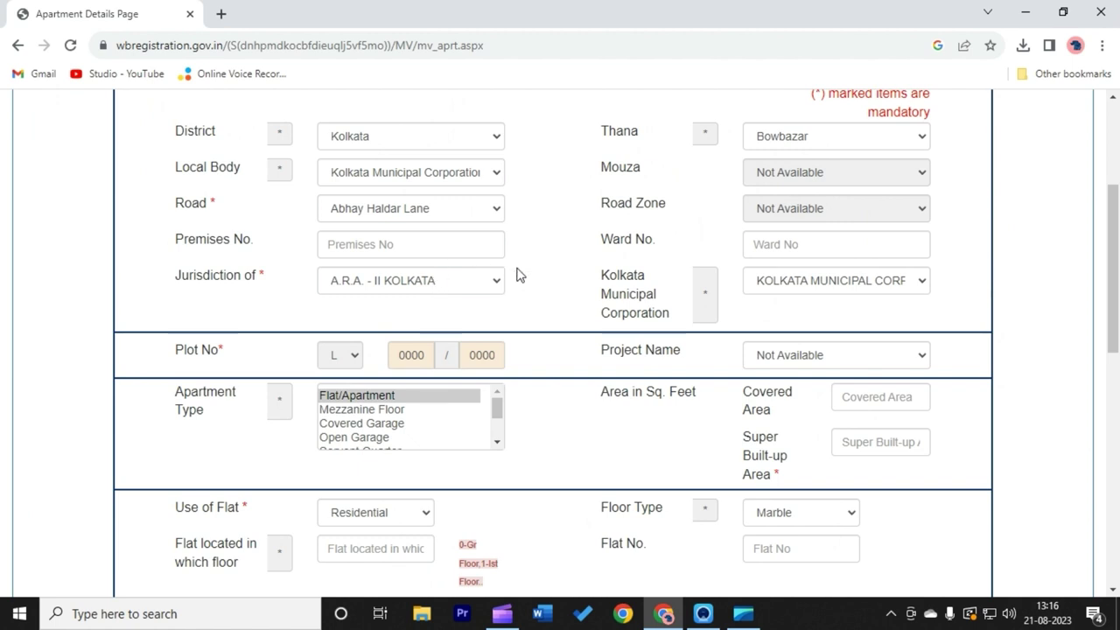
# Review the location fields, including the plot number and jurisdiction, for the Kolkata property
pyautogui.scroll(-1, 516, 258)
pyautogui.scroll(2, 523, 235)
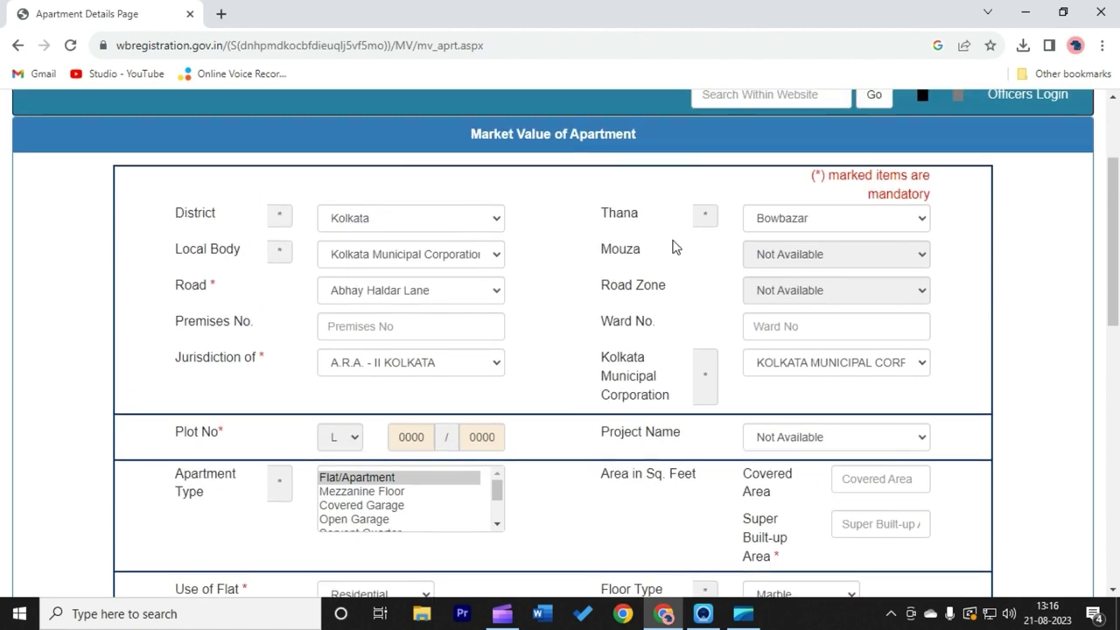
pyautogui.scroll(-2, 539, 228)
pyautogui.moveTo(200, 265); pyautogui.dragTo(415, 272)
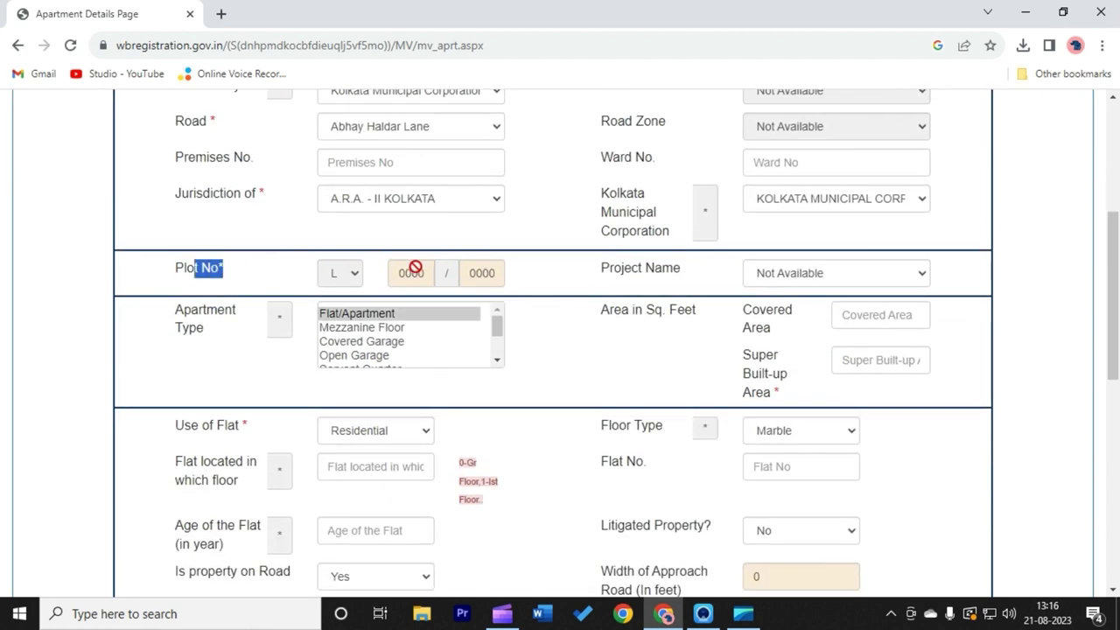
pyautogui.click(415, 273)
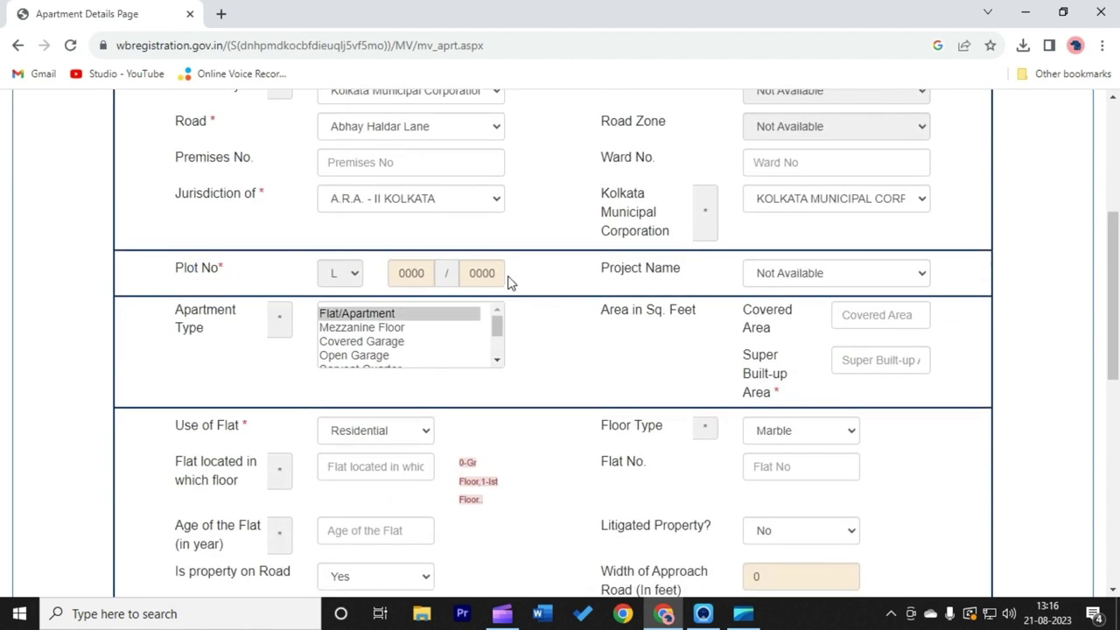
pyautogui.scroll(1, 495, 247)
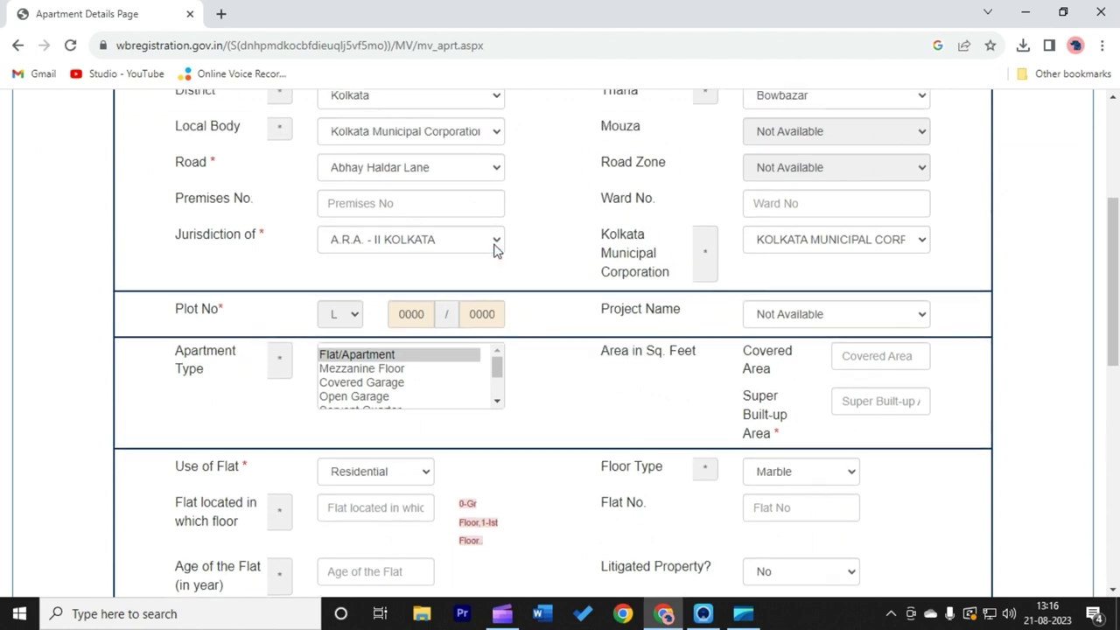
pyautogui.click(382, 241)
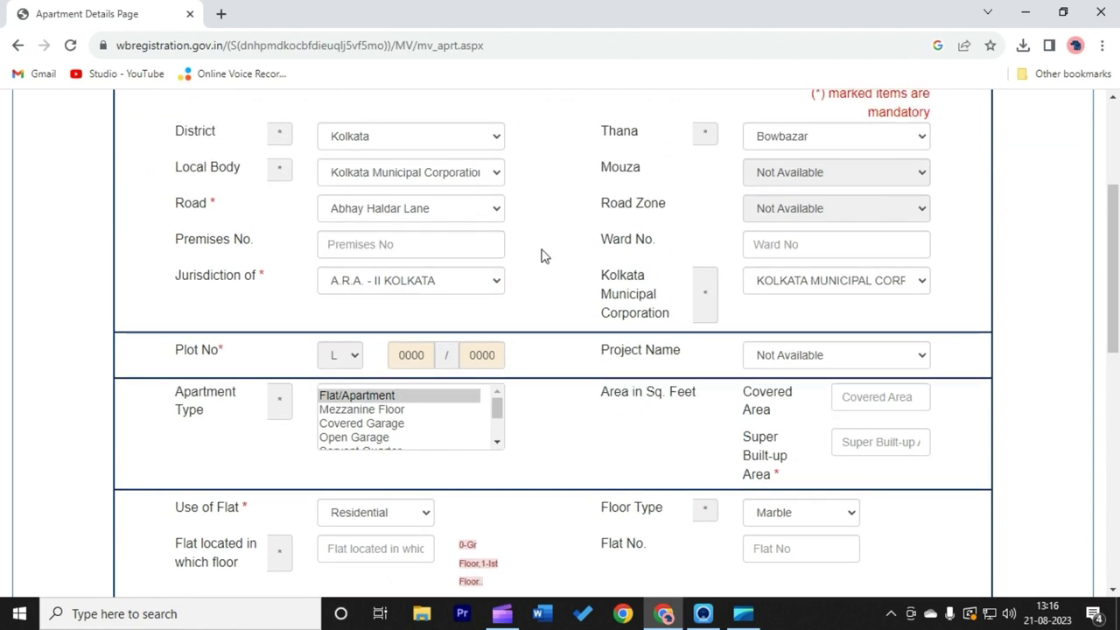
# Change the property's district to South 24-Parganas
pyautogui.scroll(-1, 540, 253)
pyautogui.scroll(2, 495, 252)
pyautogui.click(401, 225)
pyautogui.scroll(-1, 400, 347)
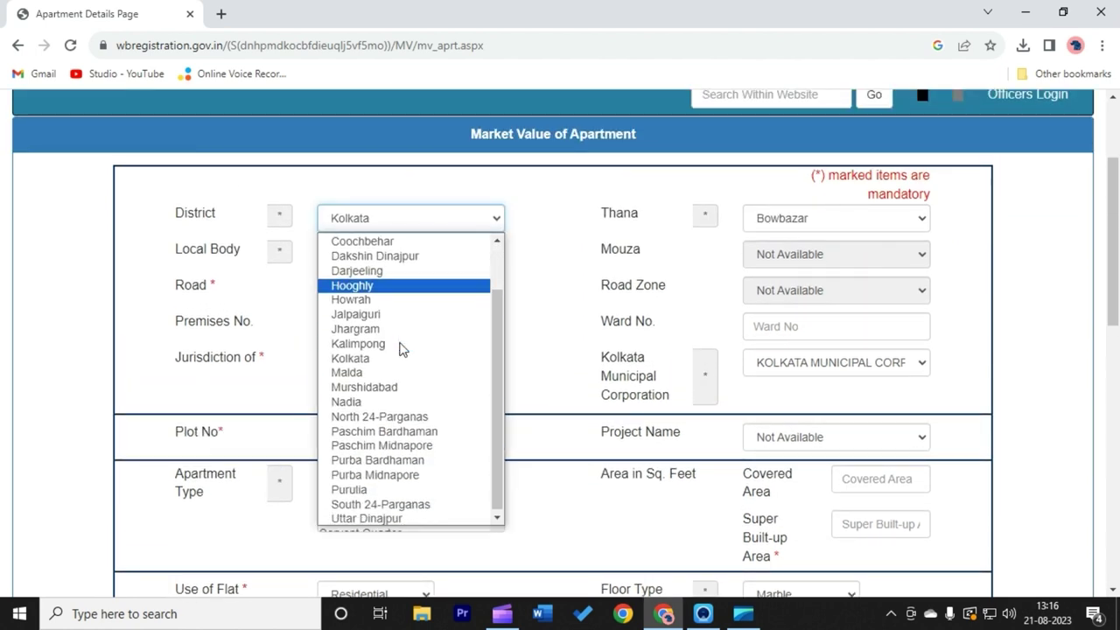
pyautogui.click(393, 502)
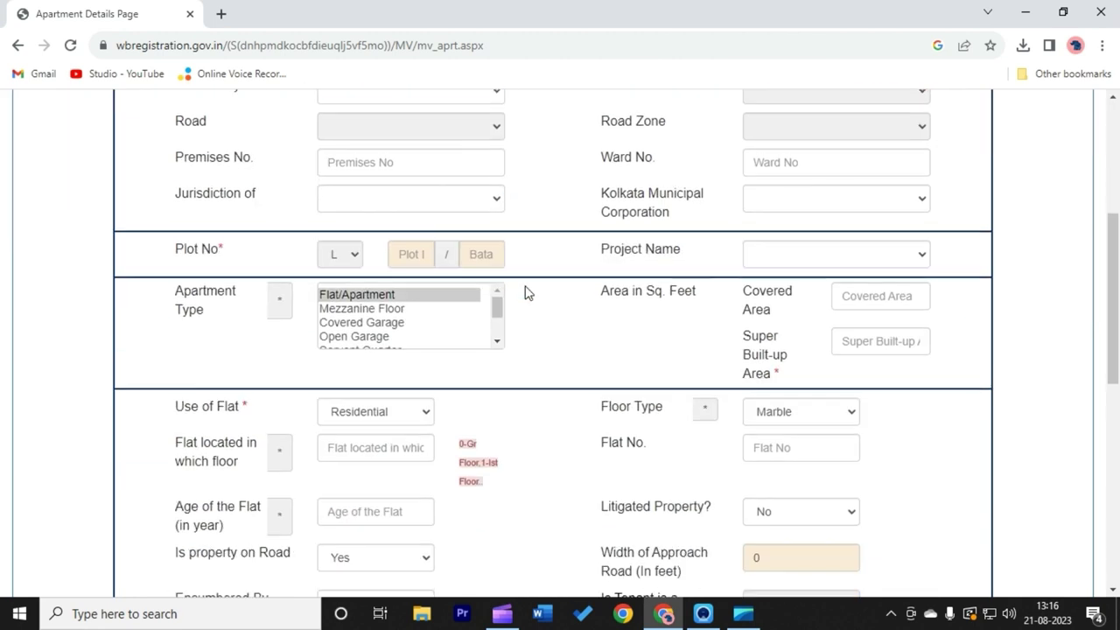
# Set the thana to Behala and choose the Acharya Jagadish Bose Road entry as the road
pyautogui.scroll(2, 455, 237)
pyautogui.click(778, 213)
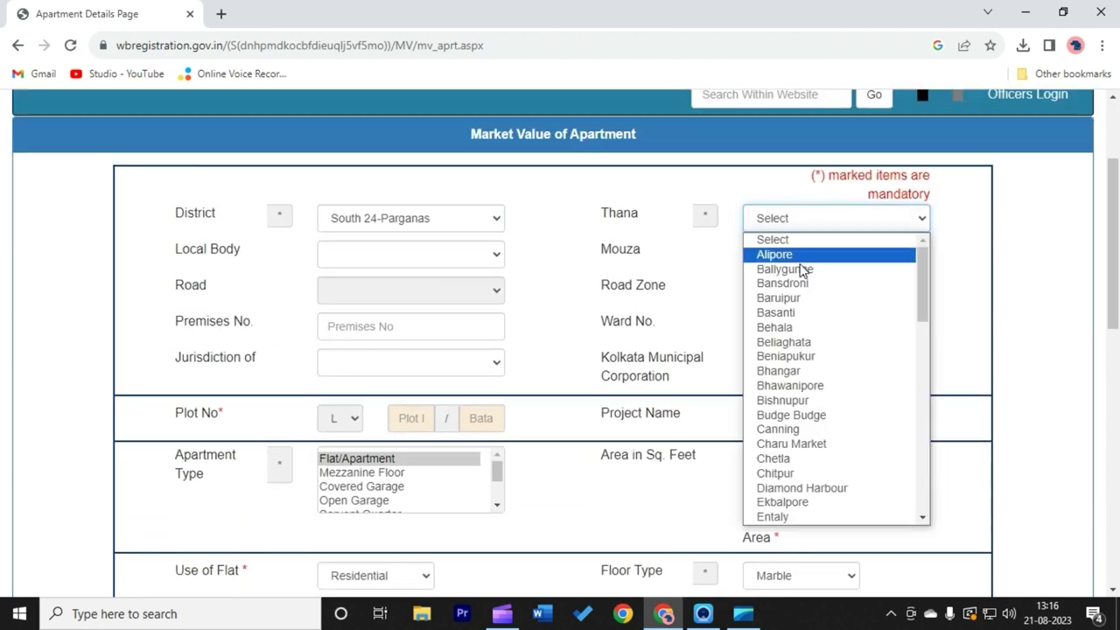
pyautogui.click(787, 325)
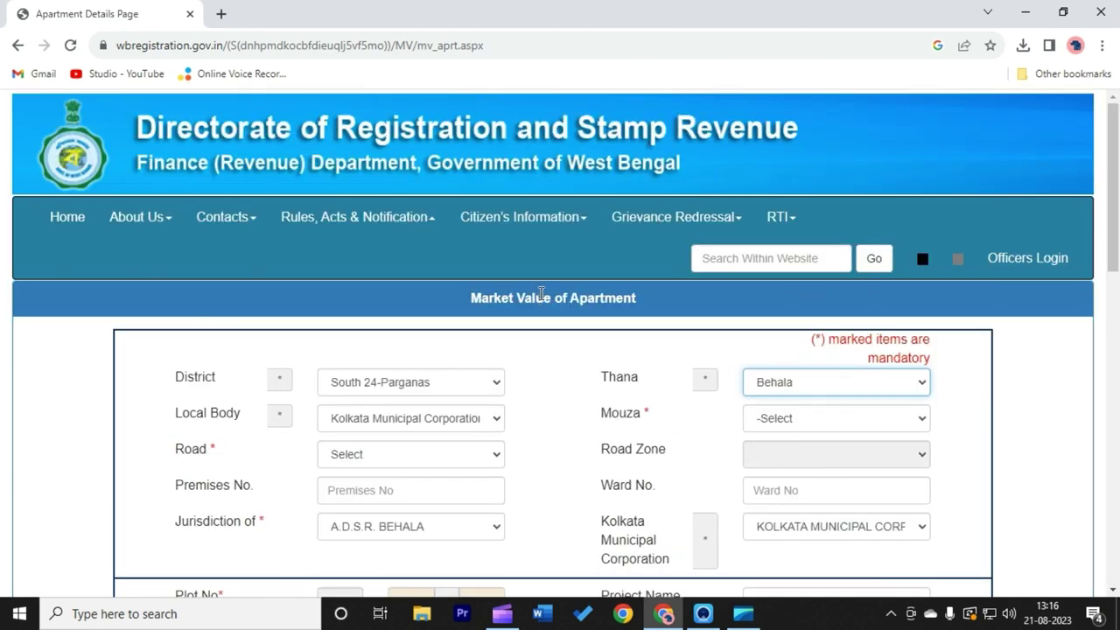
pyautogui.scroll(-3, 540, 289)
pyautogui.click(382, 210)
pyautogui.click(355, 258)
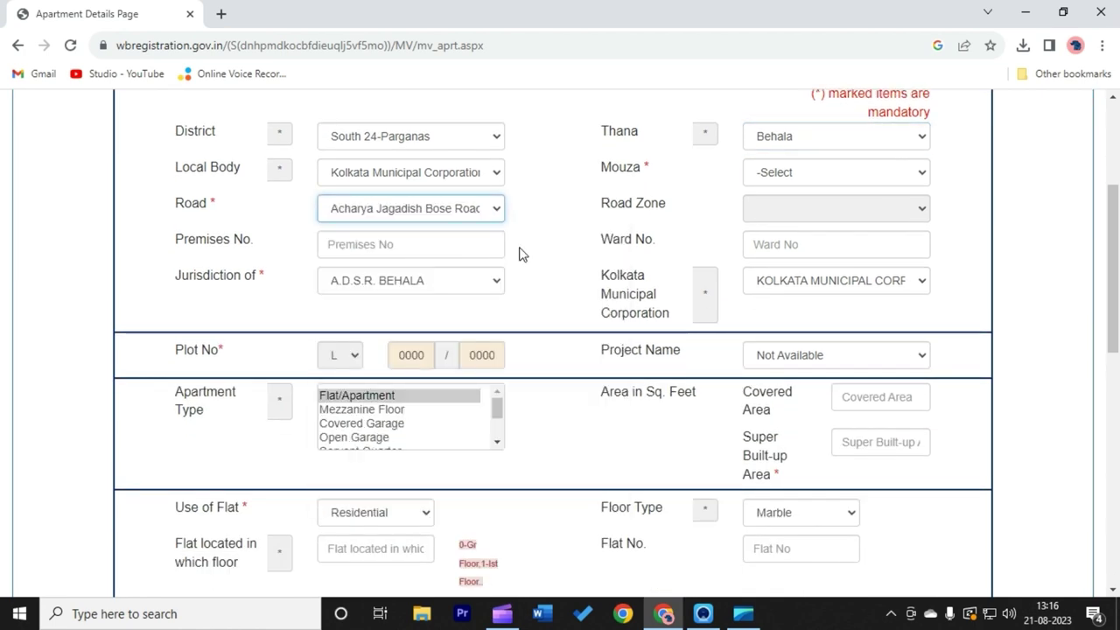
# Review the premises number, ward number and plot number fields for the Behala property, leaving the premises and ward numbers blank
pyautogui.scroll(-4, 437, 362)
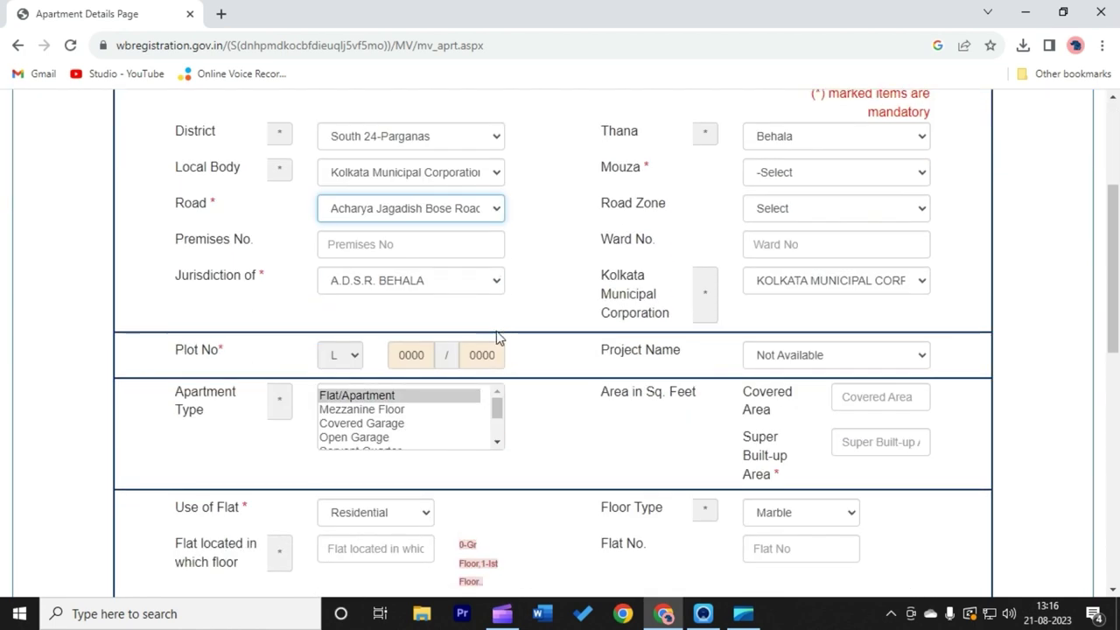
pyautogui.scroll(1, 578, 275)
pyautogui.click(376, 325)
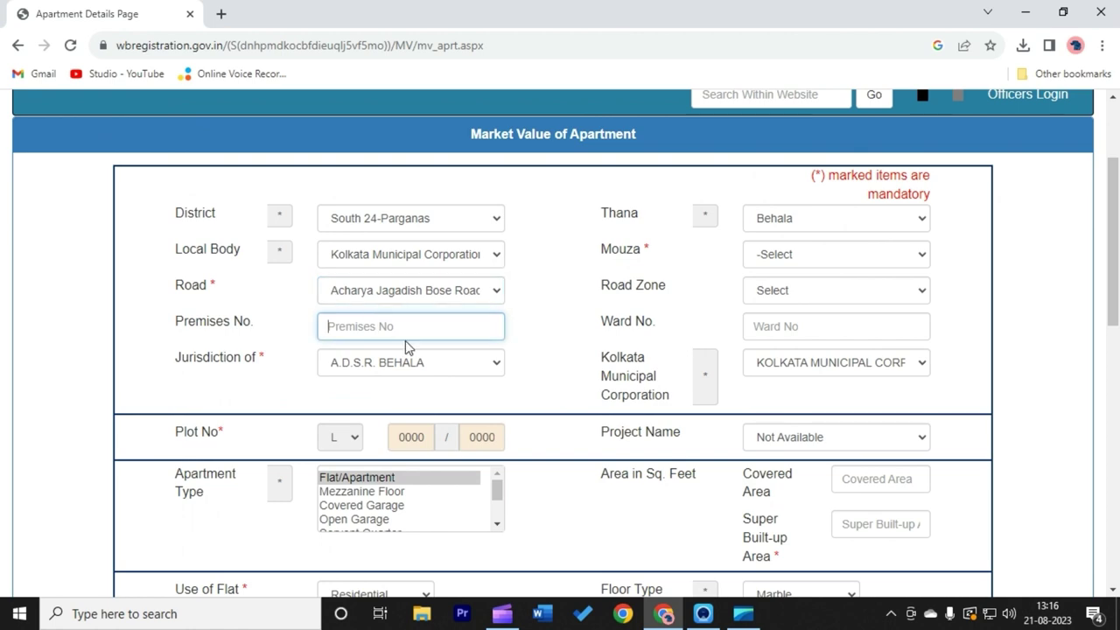
pyautogui.click(788, 330)
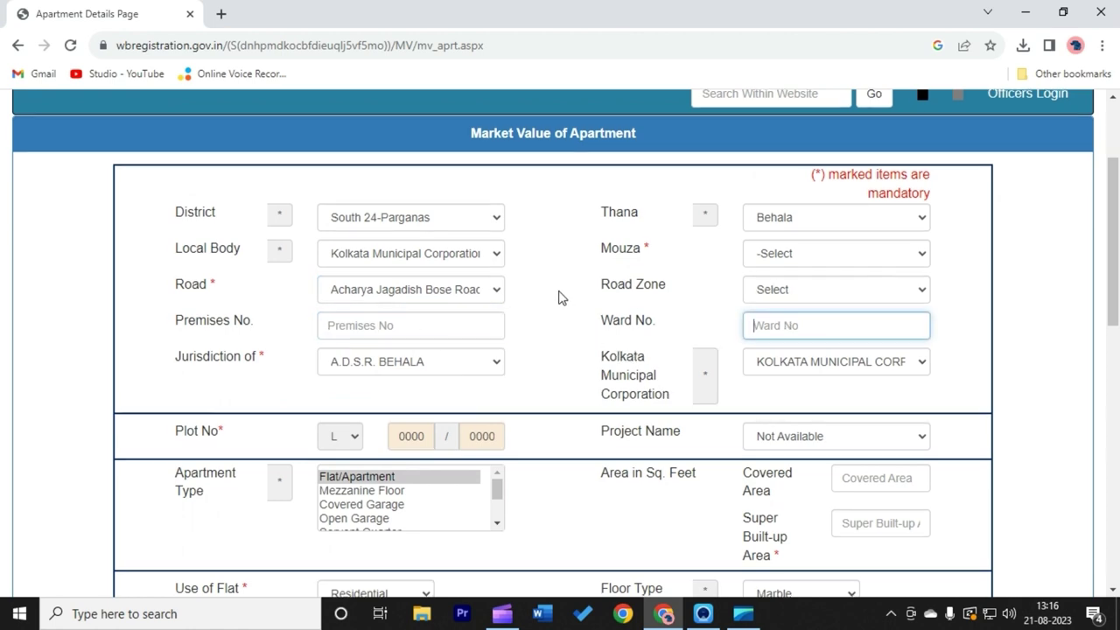
pyautogui.scroll(-2, 557, 266)
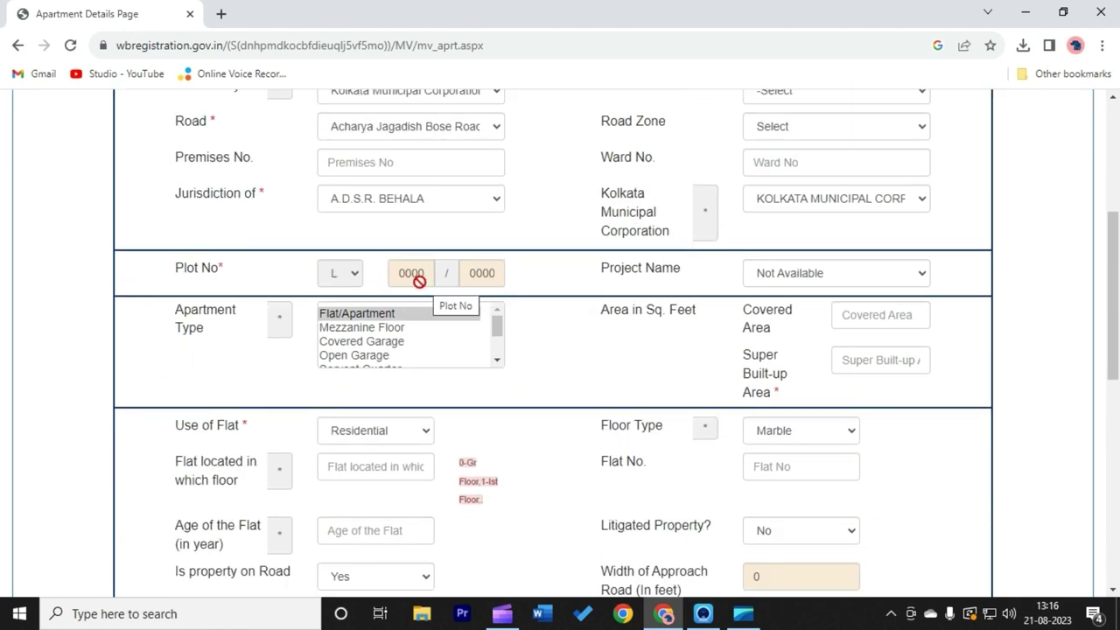
pyautogui.scroll(2, 919, 219)
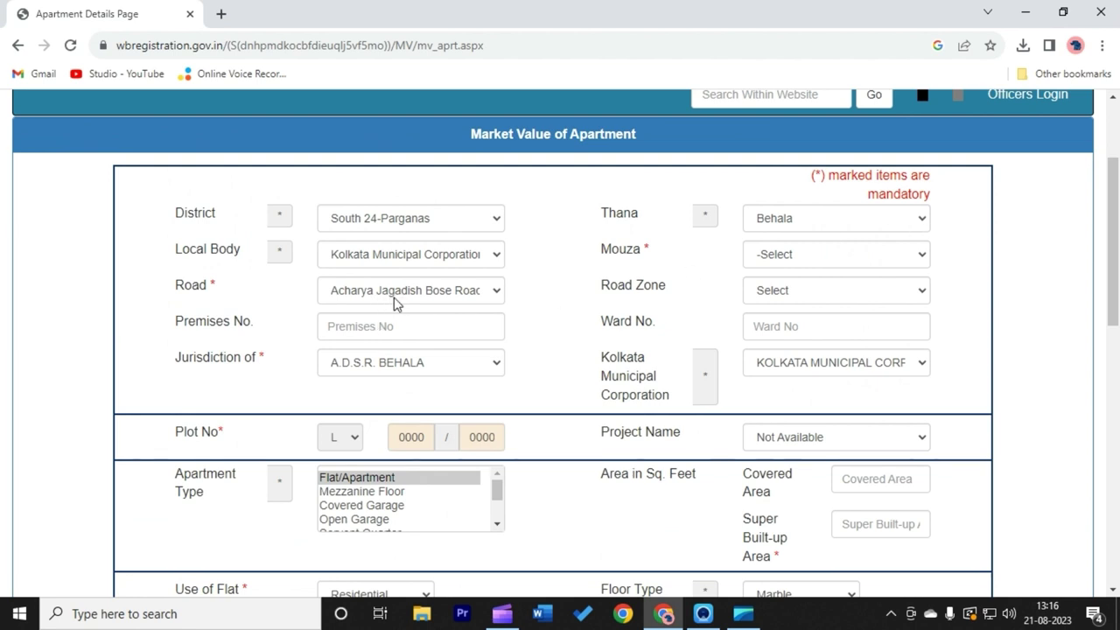
pyautogui.scroll(-2, 507, 324)
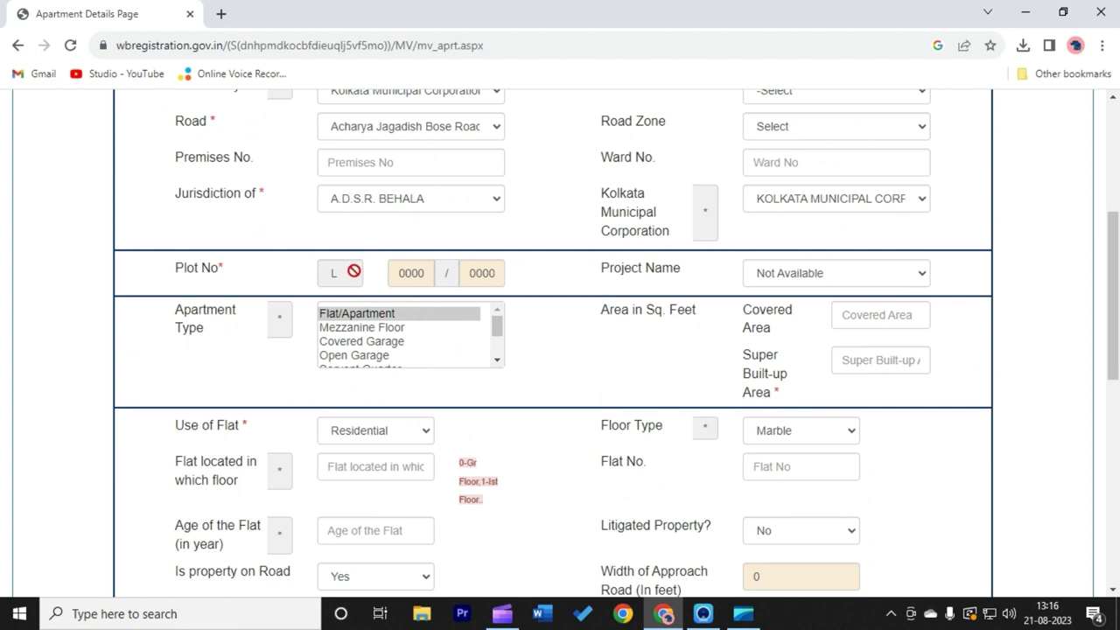
# Check the available project names and keep Not Available
pyautogui.click(804, 273)
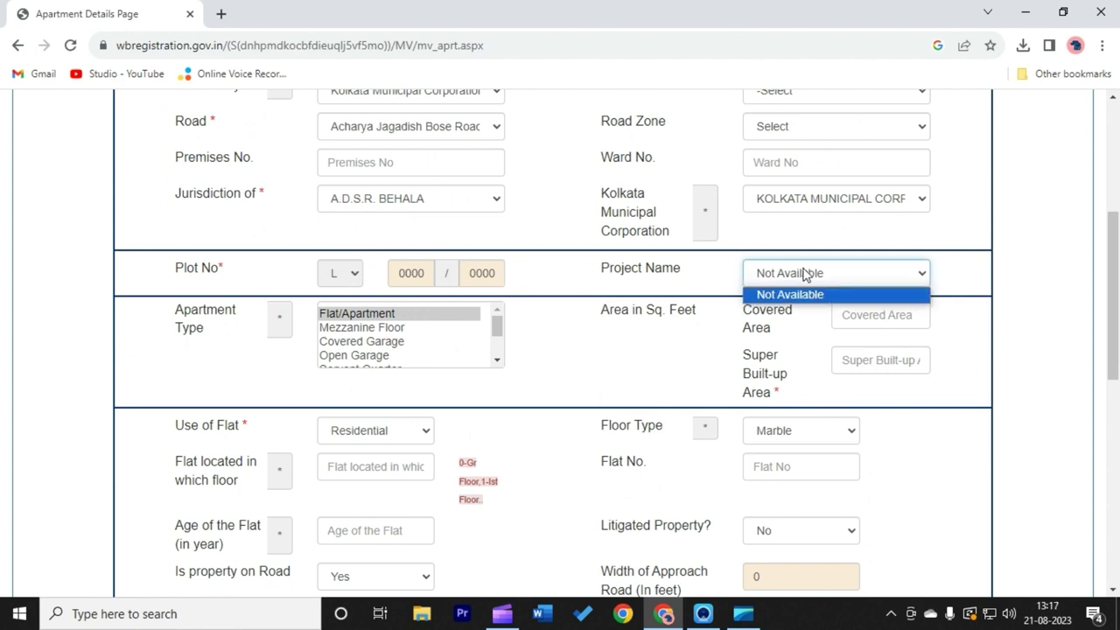
pyautogui.click(804, 273)
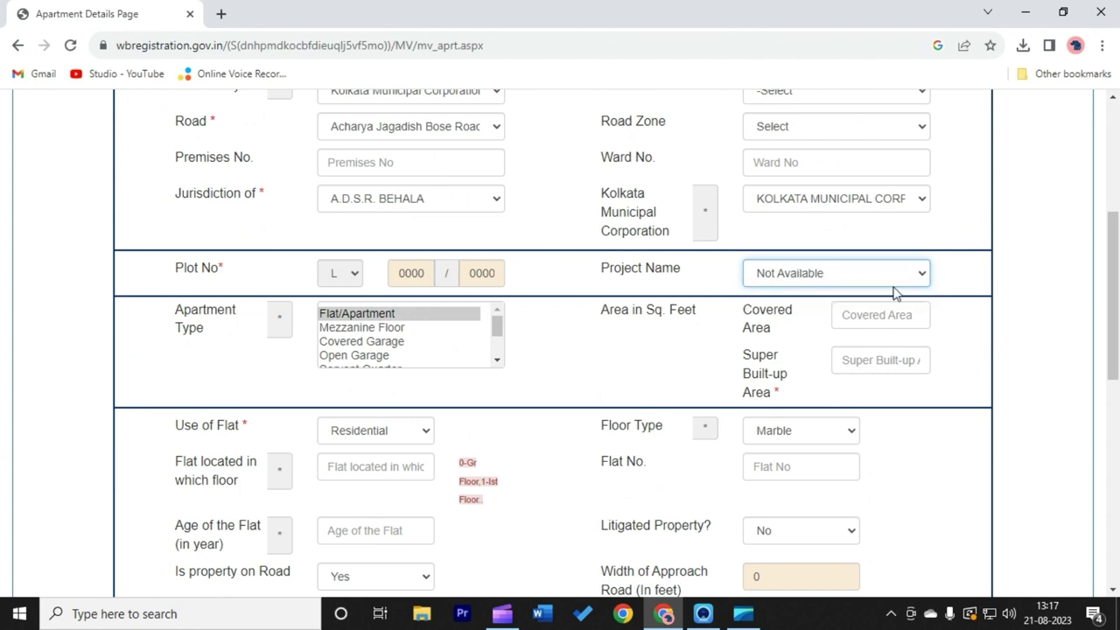
pyautogui.click(792, 278)
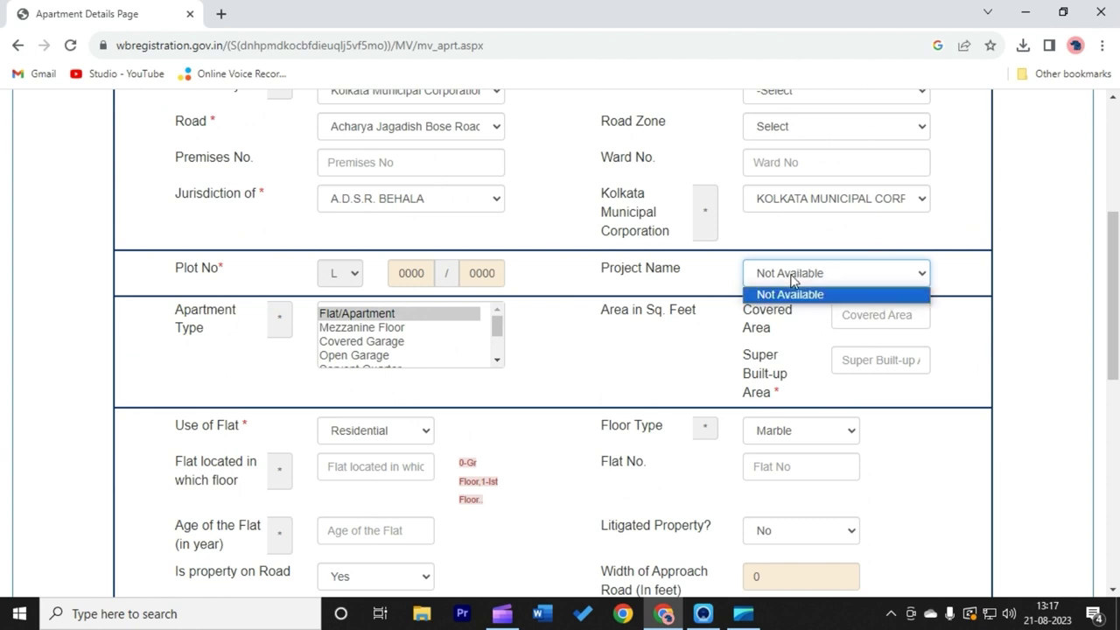
pyautogui.click(793, 278)
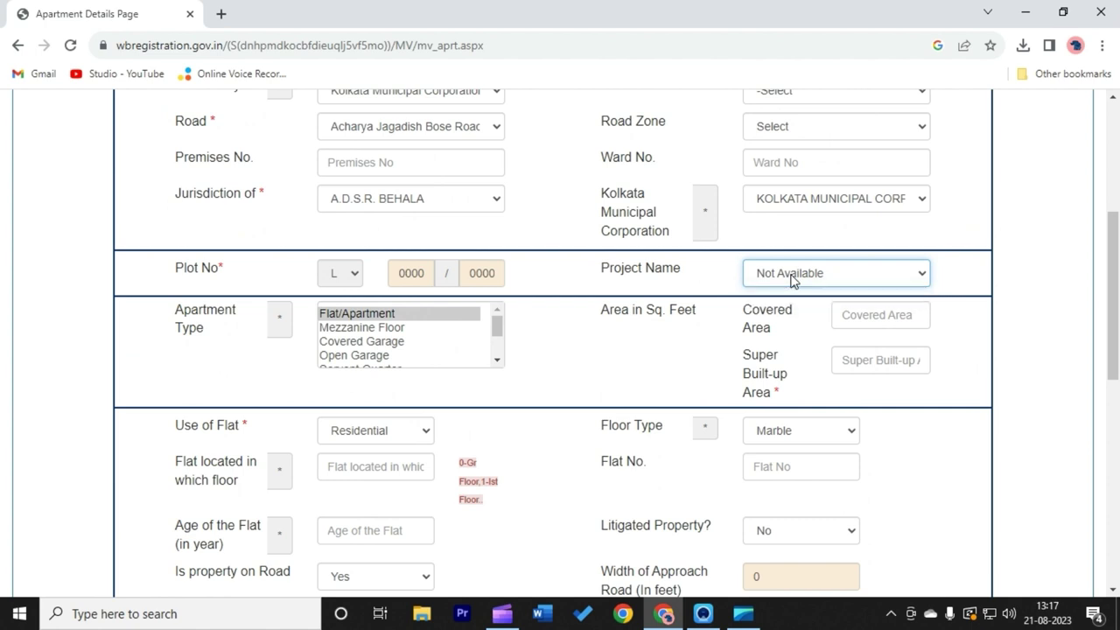
pyautogui.scroll(-1, 592, 288)
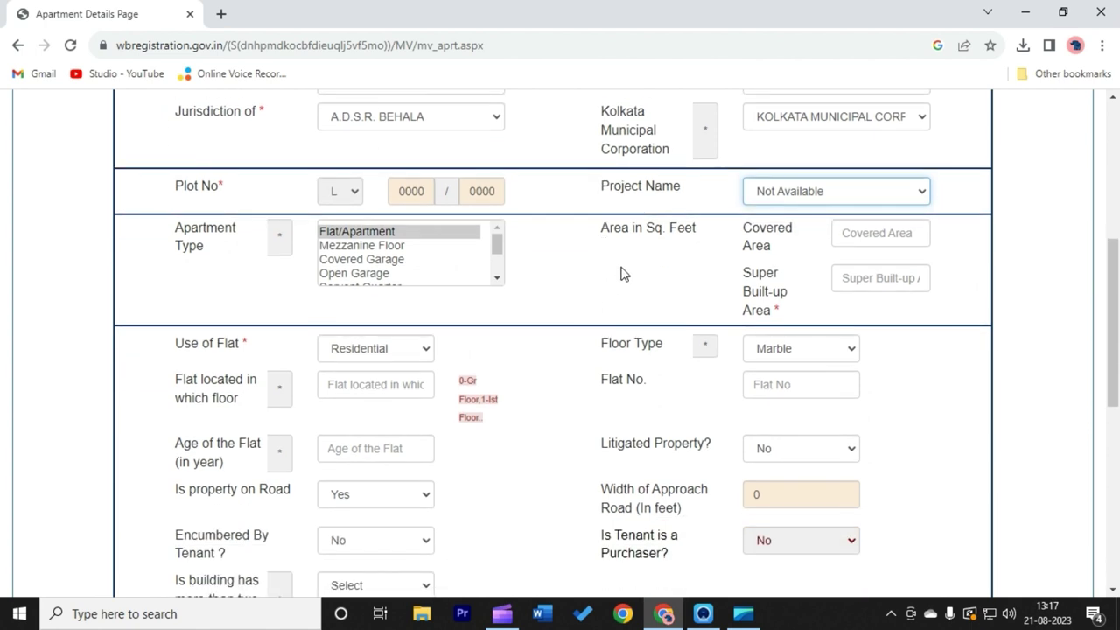
# Try Covered Garage and Open Garage as the apartment type and return it to Flat/Apartment
pyautogui.click(376, 260)
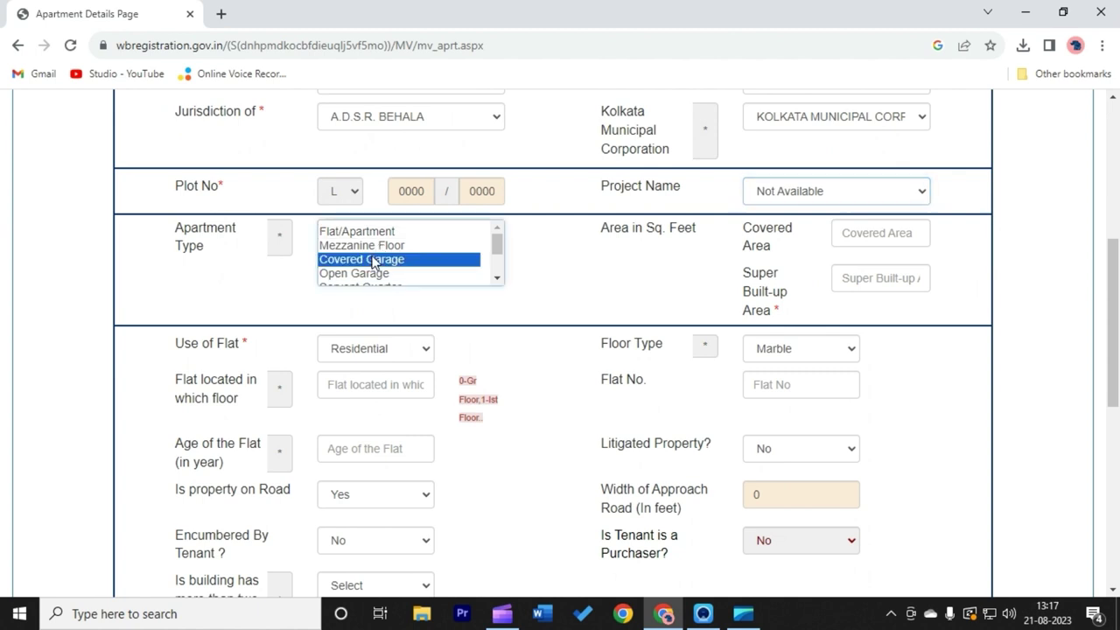
pyautogui.click(361, 274)
pyautogui.scroll(-2, 400, 260)
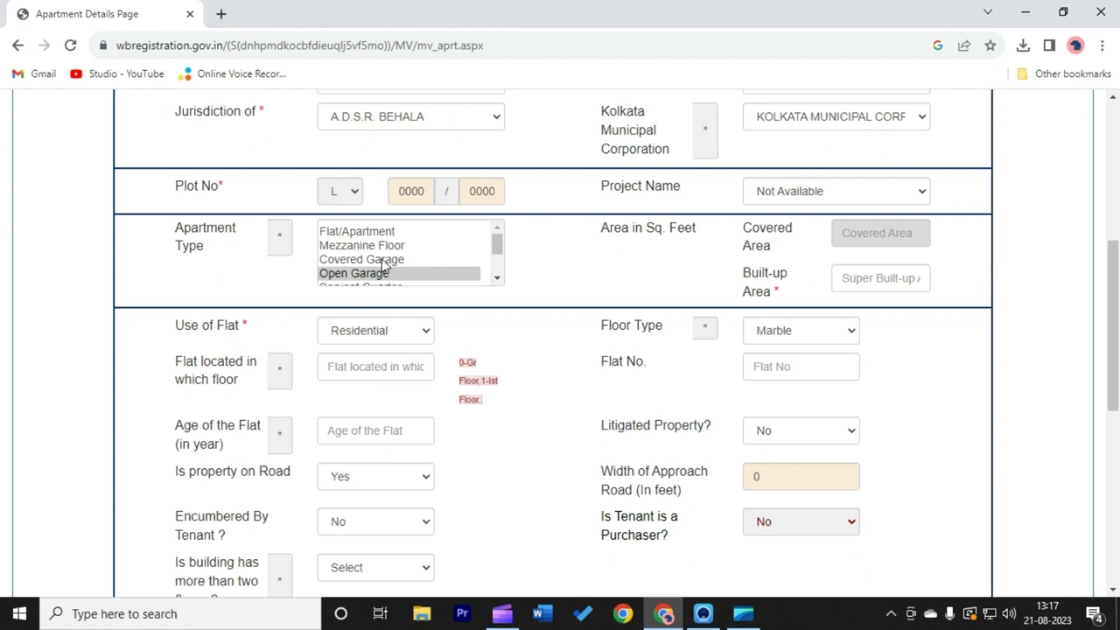
pyautogui.scroll(-2, 392, 255)
pyautogui.click(390, 233)
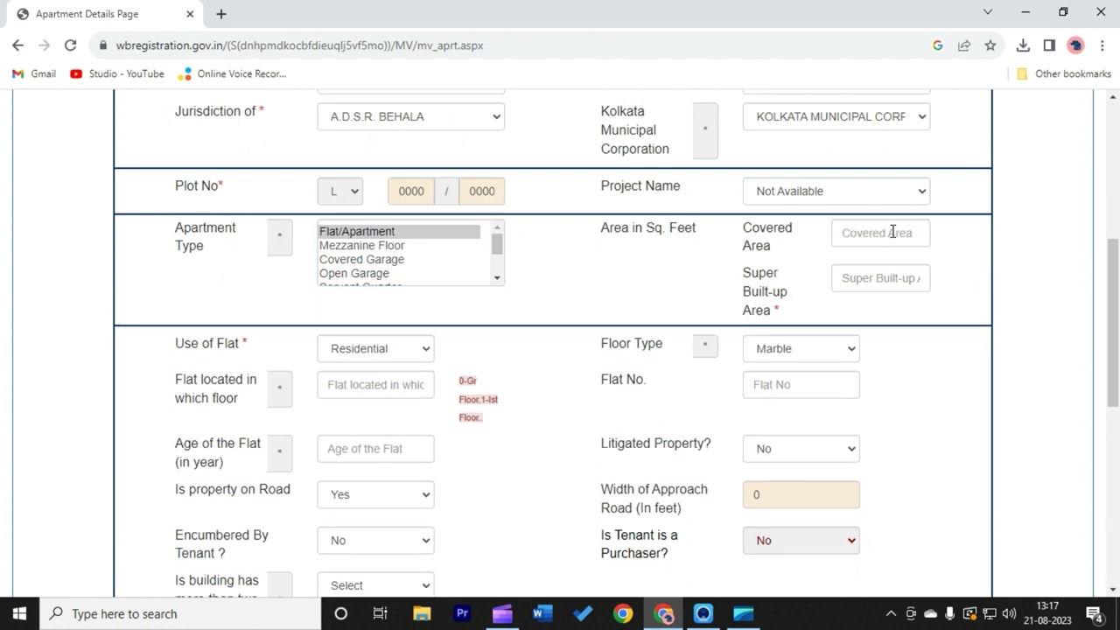
# Look at the covered area and super built-up area fields, leaving both blank
pyautogui.click(885, 234)
pyautogui.click(874, 278)
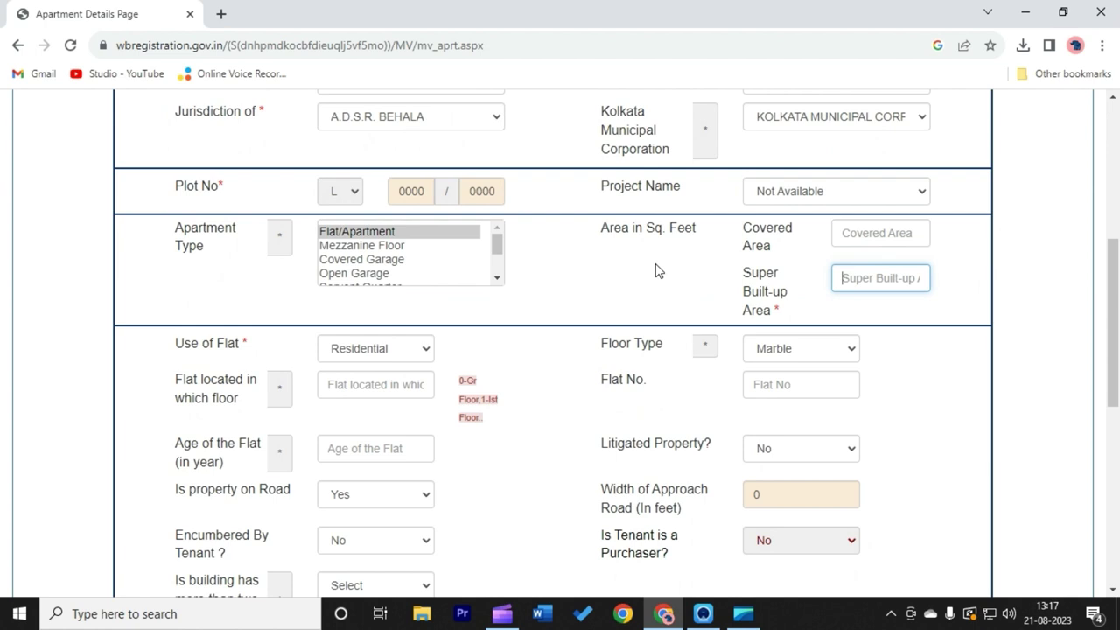
pyautogui.scroll(-1, 658, 271)
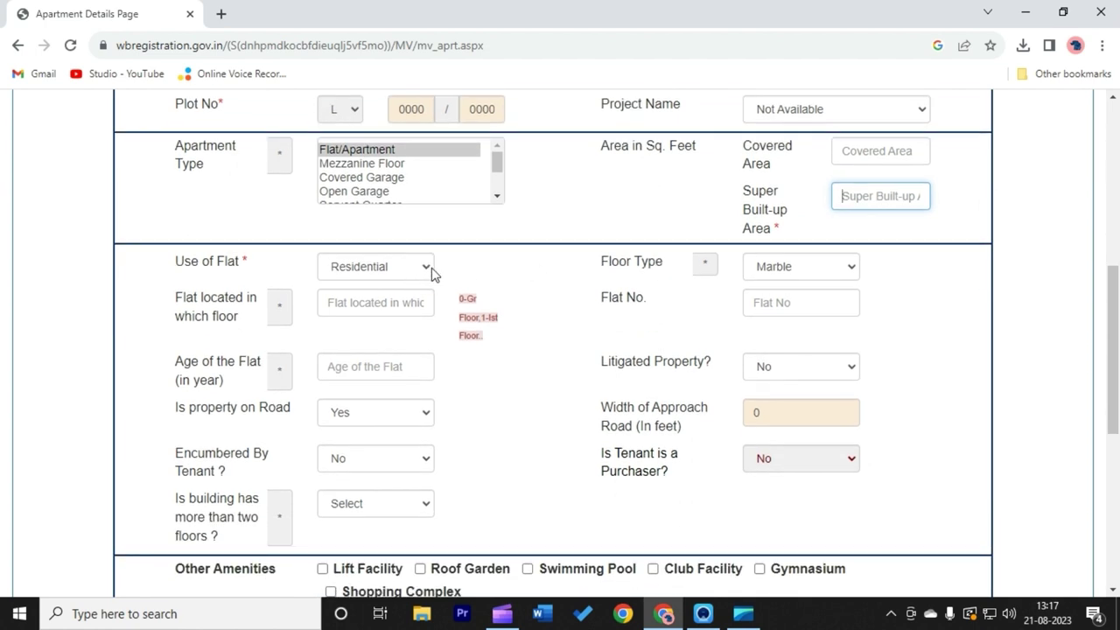
# Review the options for use of flat and floor type, keeping Residential and Marble
pyautogui.click(431, 274)
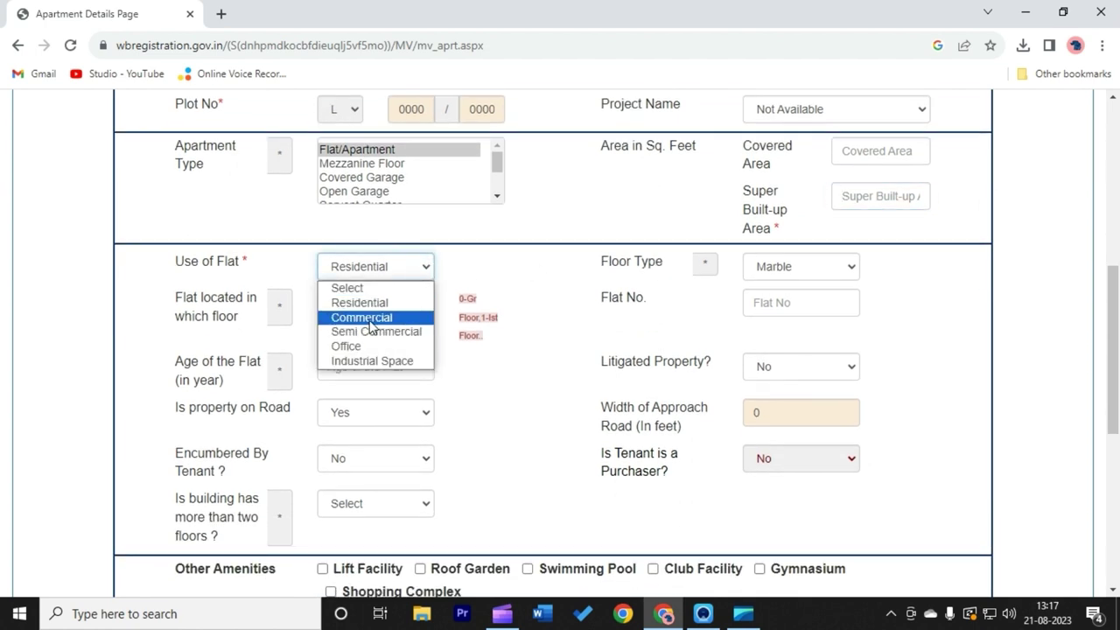
pyautogui.click(470, 286)
pyautogui.click(819, 269)
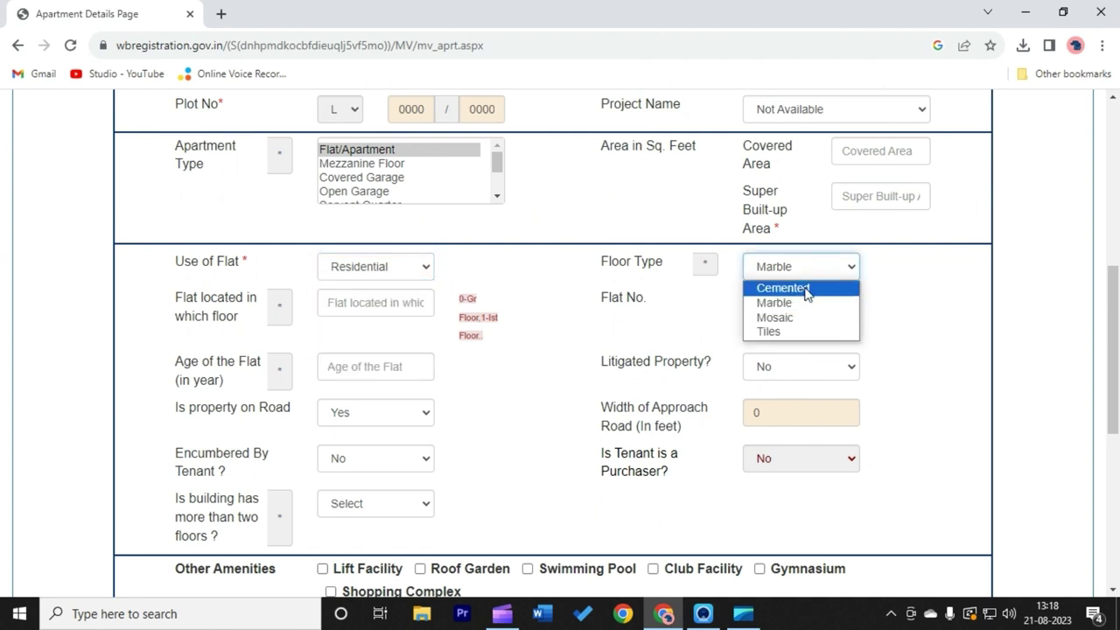
pyautogui.click(557, 311)
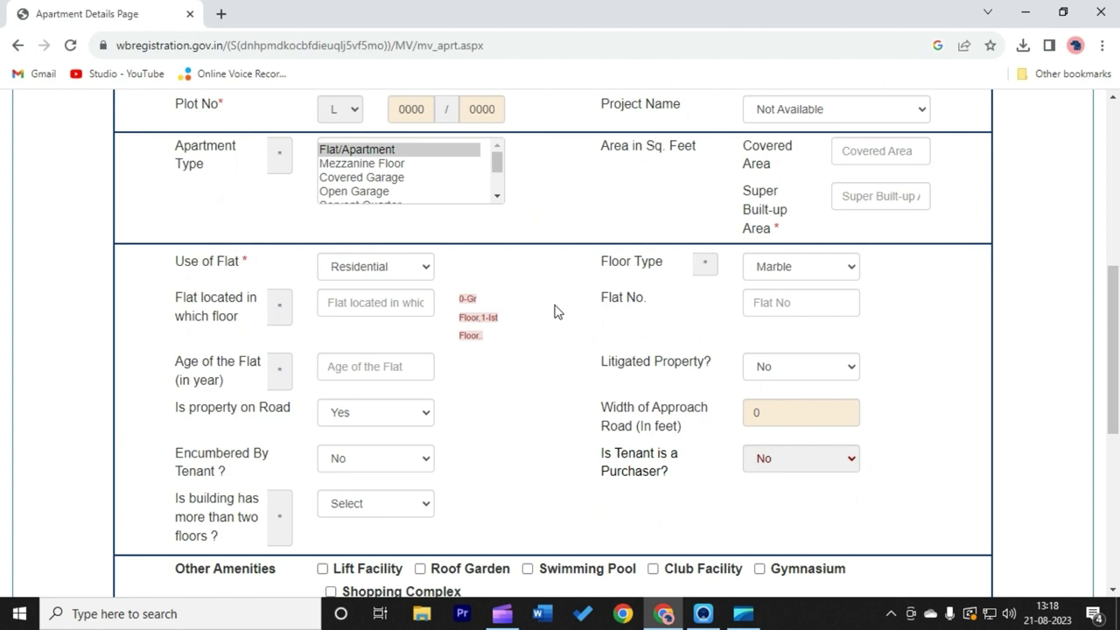
# Try 0 for ground floor as the flat's floor number and clear the field again
pyautogui.click(383, 303)
pyautogui.click(502, 295)
pyautogui.click(393, 304)
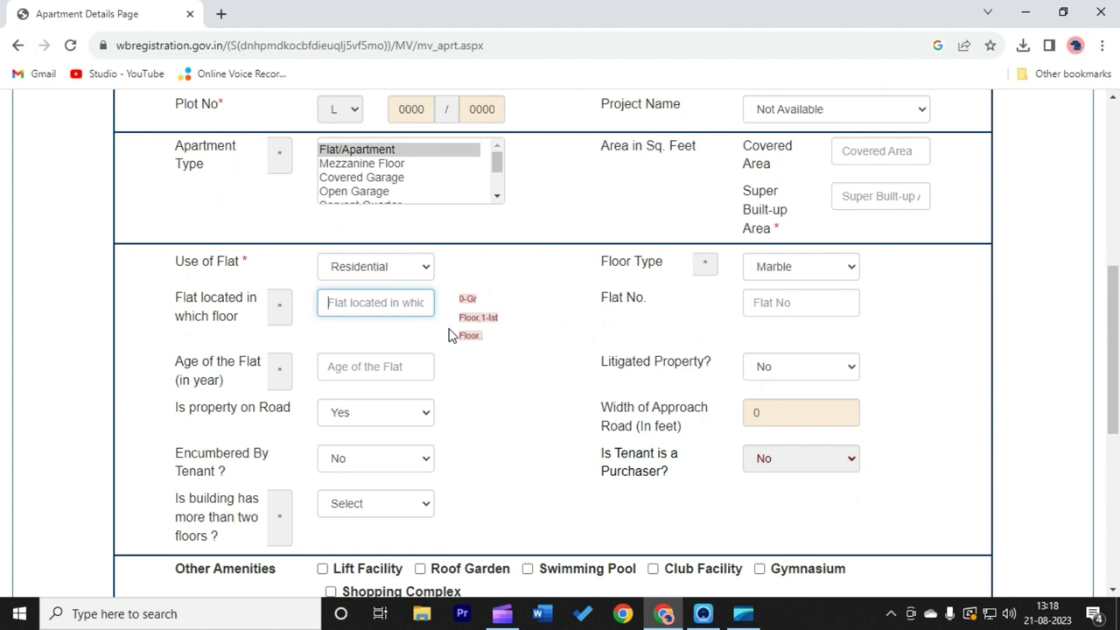
pyautogui.write('0')
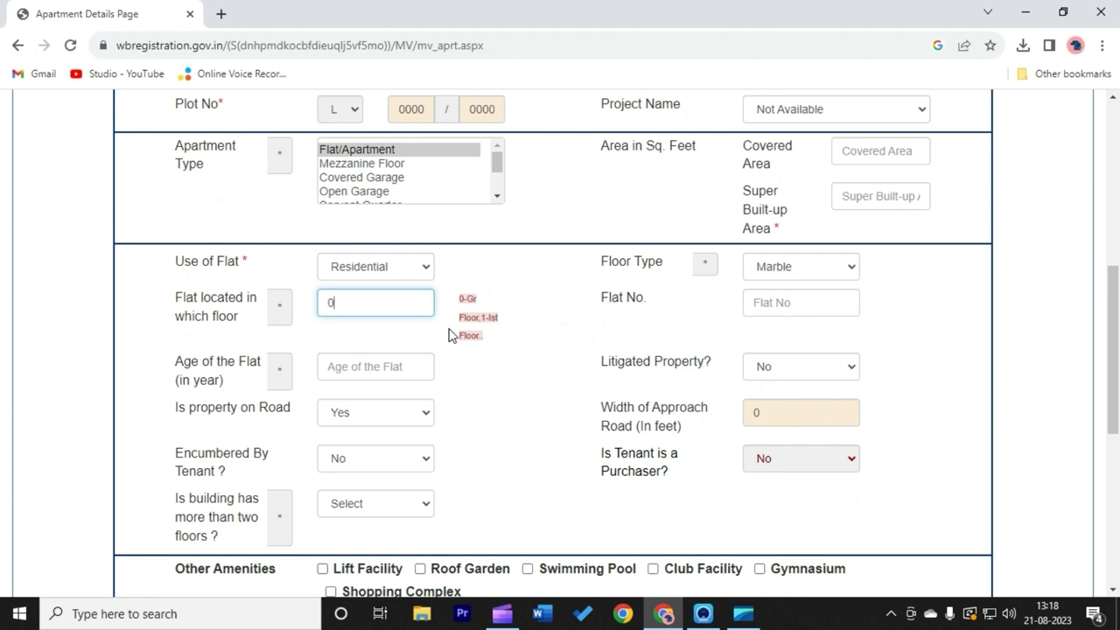
pyautogui.press('BackSpace')
pyautogui.write('0')
pyautogui.press('BackSpace')
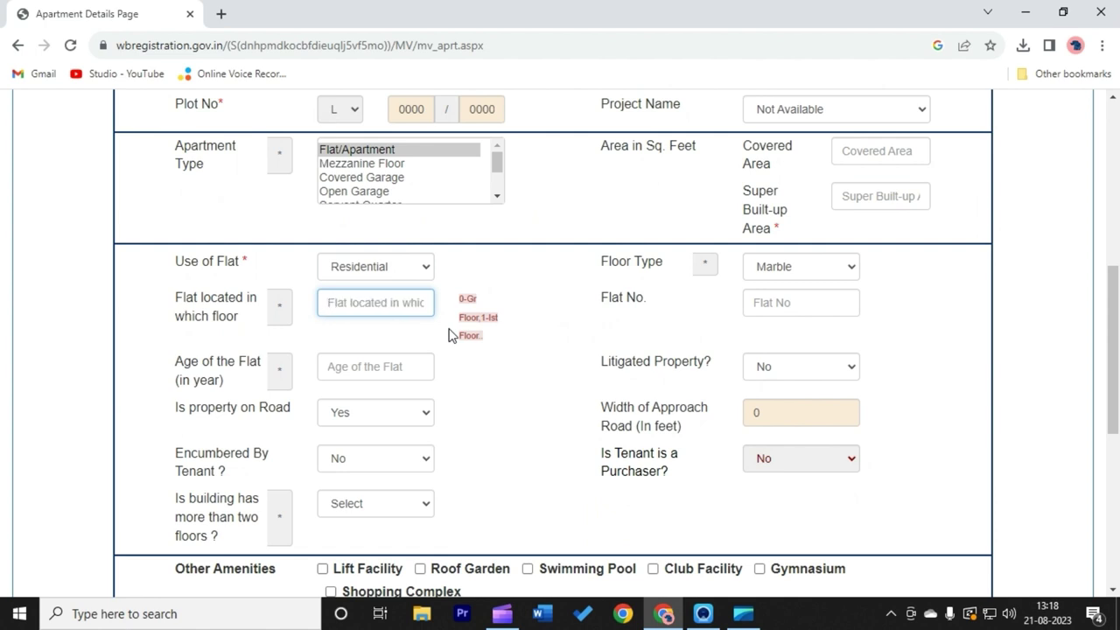
pyautogui.write('0')
pyautogui.press('BackSpace')
# Look at the flat number and age of the flat fields, leaving both blank
pyautogui.click(807, 303)
pyautogui.click(583, 280)
pyautogui.scroll(-1, 551, 272)
pyautogui.scroll(-1, 551, 271)
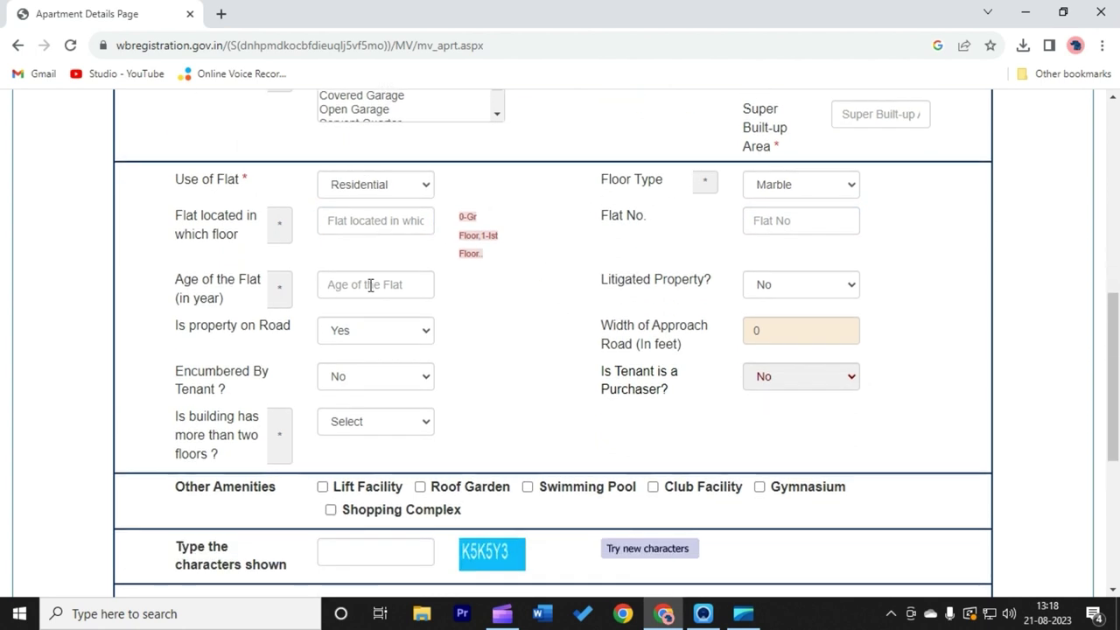
pyautogui.click(370, 285)
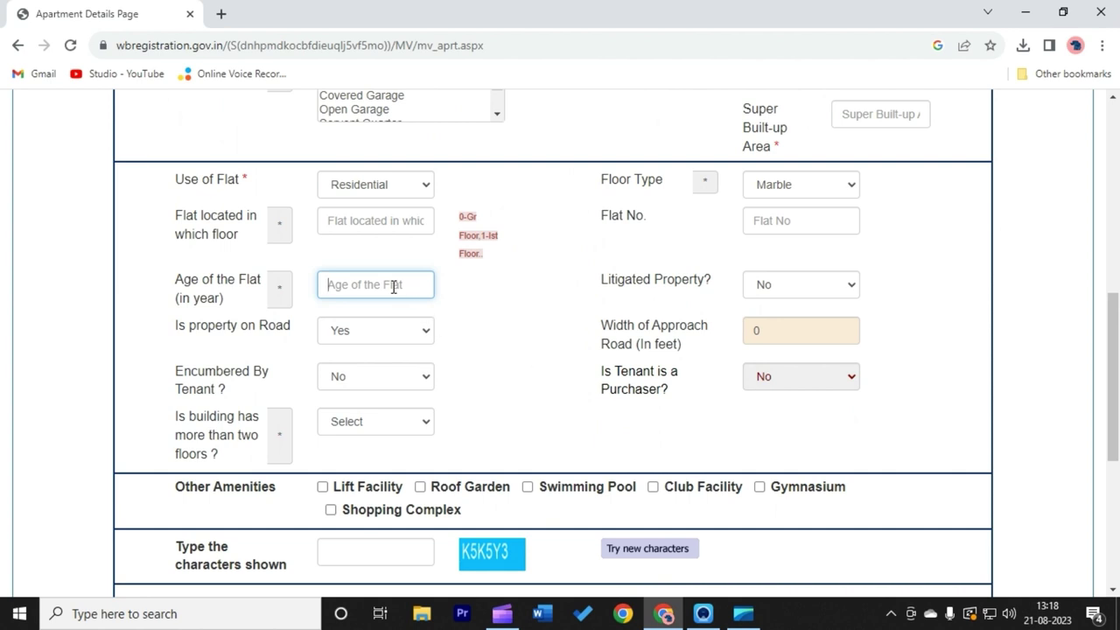
pyautogui.scroll(-1, 534, 291)
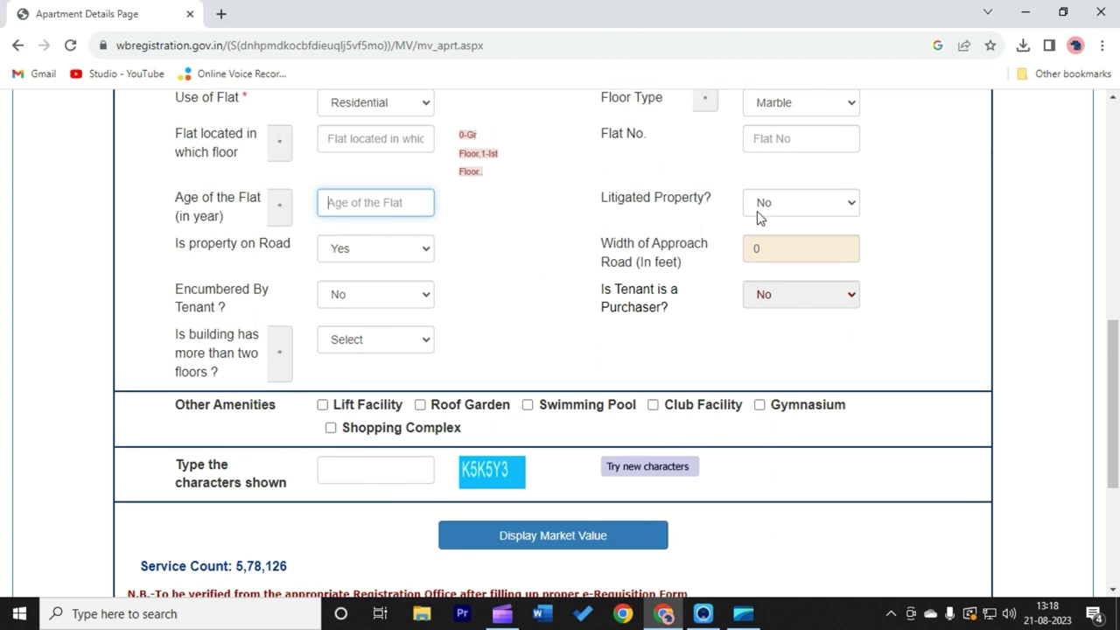
pyautogui.scroll(1, 641, 263)
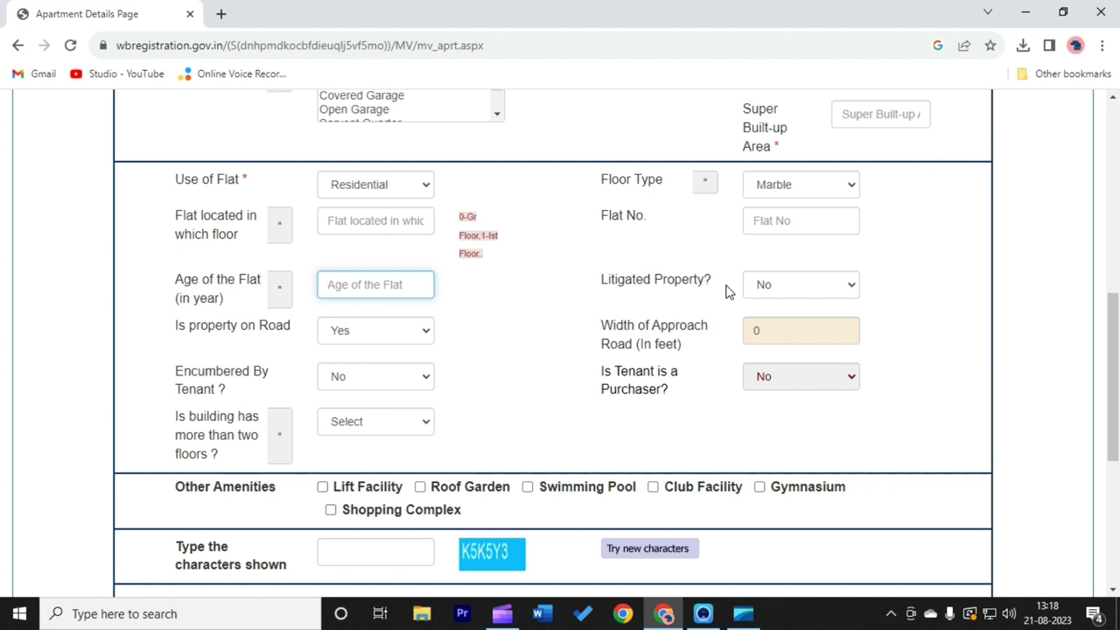
# Try Yes for the litigated property question and set it back to No
pyautogui.click(778, 289)
pyautogui.click(779, 318)
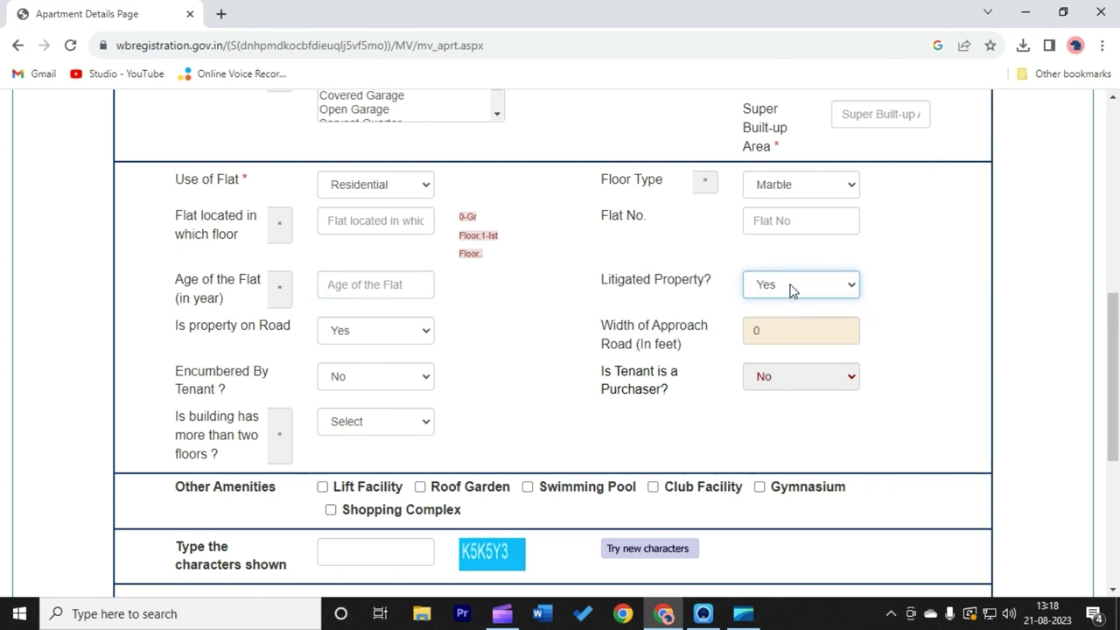
pyautogui.click(792, 290)
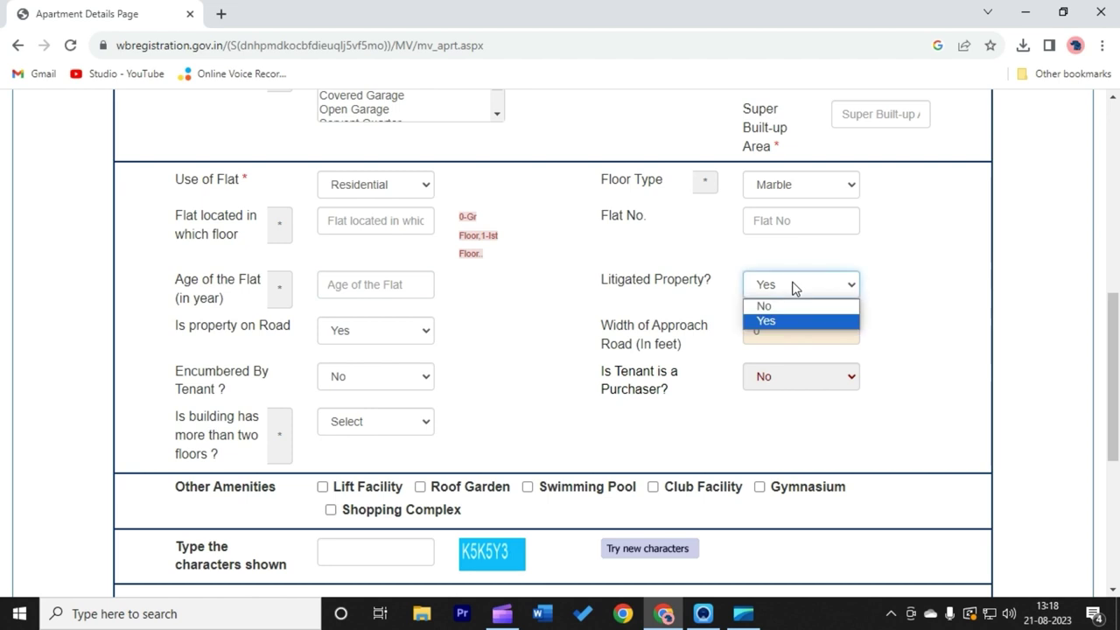
pyautogui.click(782, 308)
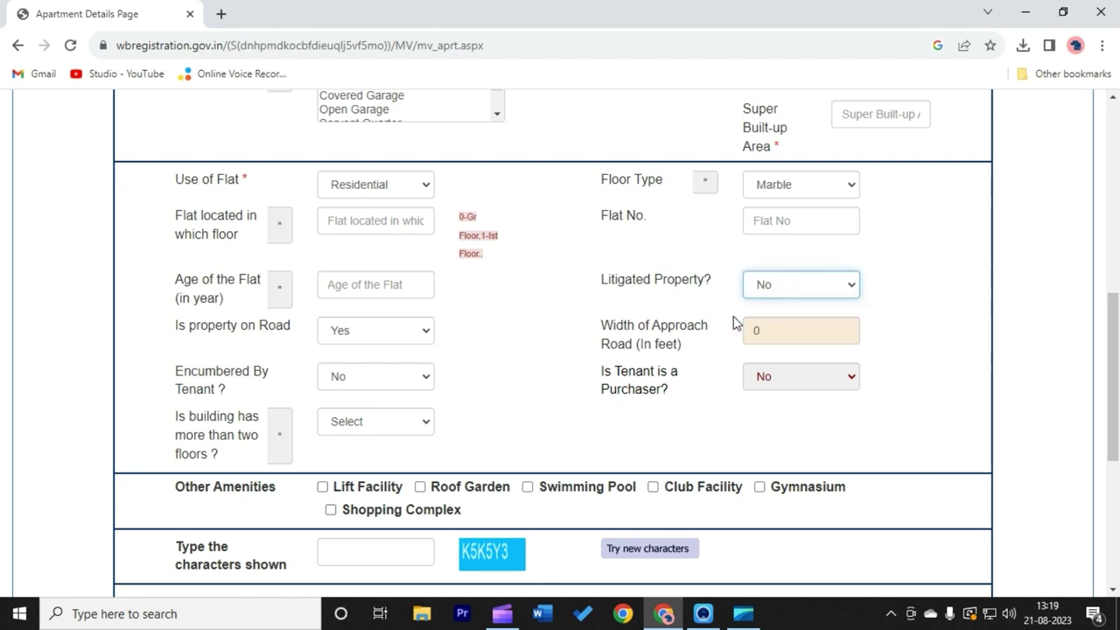
# Check the setting for whether the property is on a road, keeping Yes, and view the remaining form fields
pyautogui.scroll(-1, 559, 306)
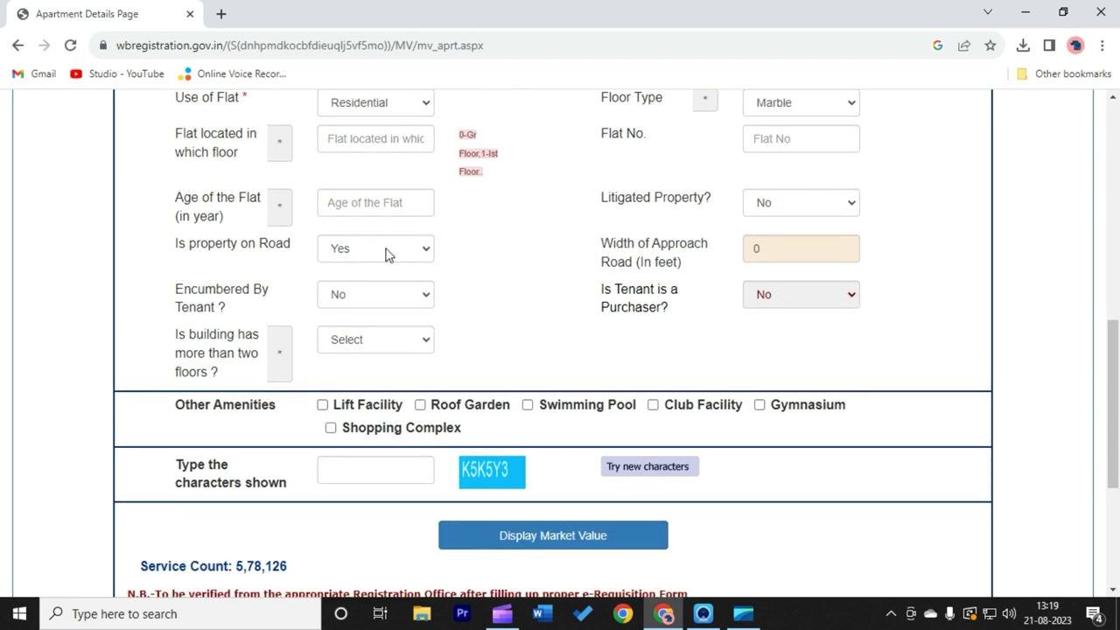
pyautogui.click(386, 251)
pyautogui.click(386, 252)
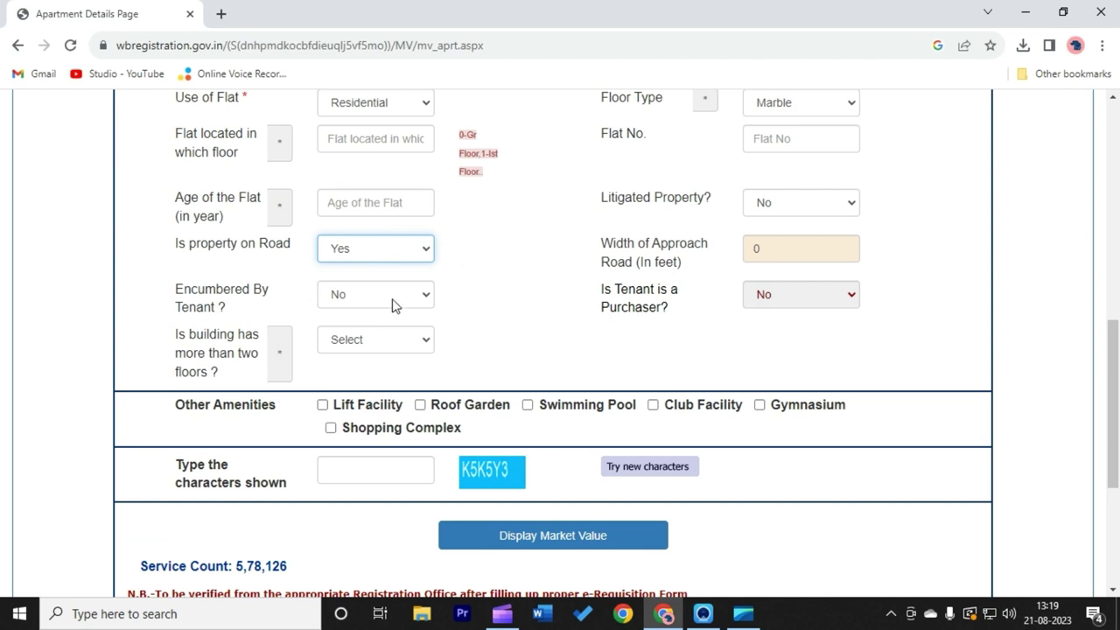
pyautogui.scroll(-1, 516, 288)
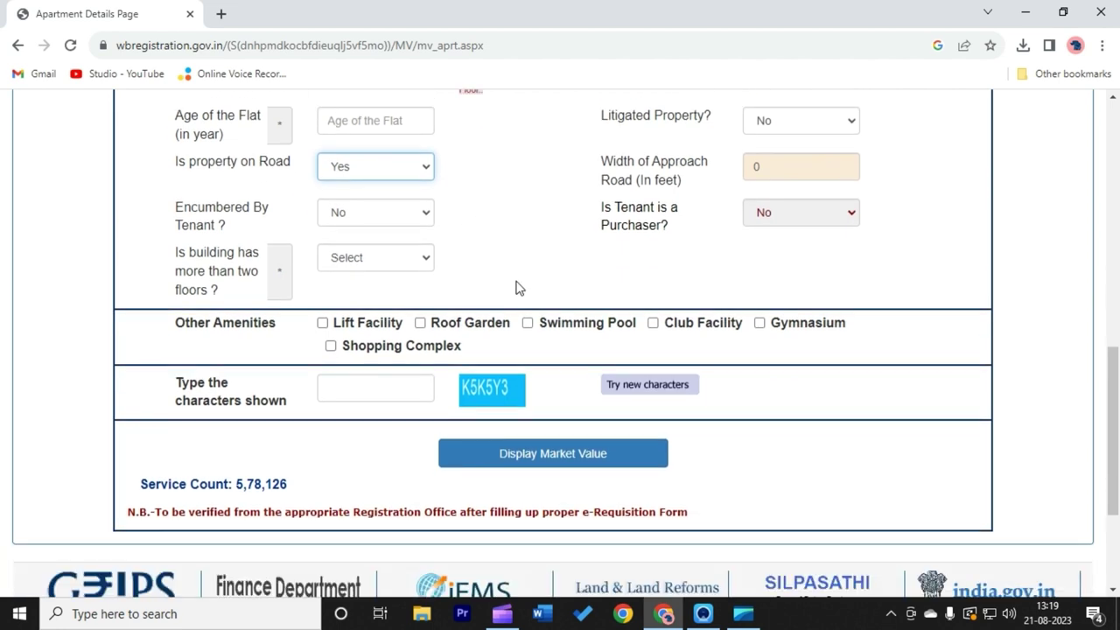
# Check the choices for whether the building has more than two floors and try the Lift Facility amenity, leaving both unset
pyautogui.click(386, 257)
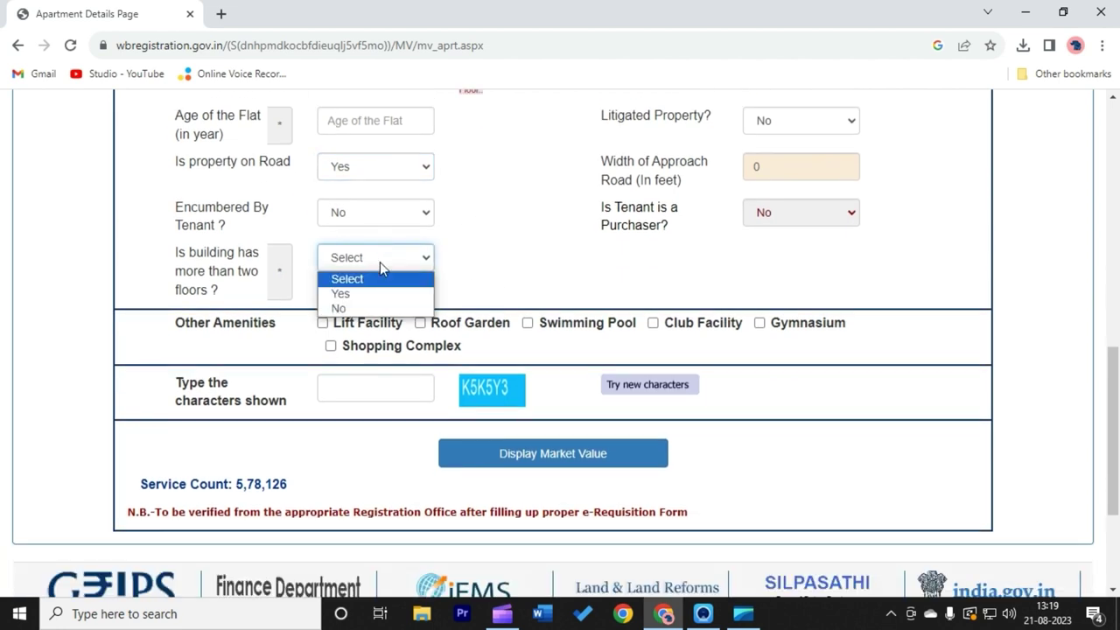
pyautogui.click(505, 262)
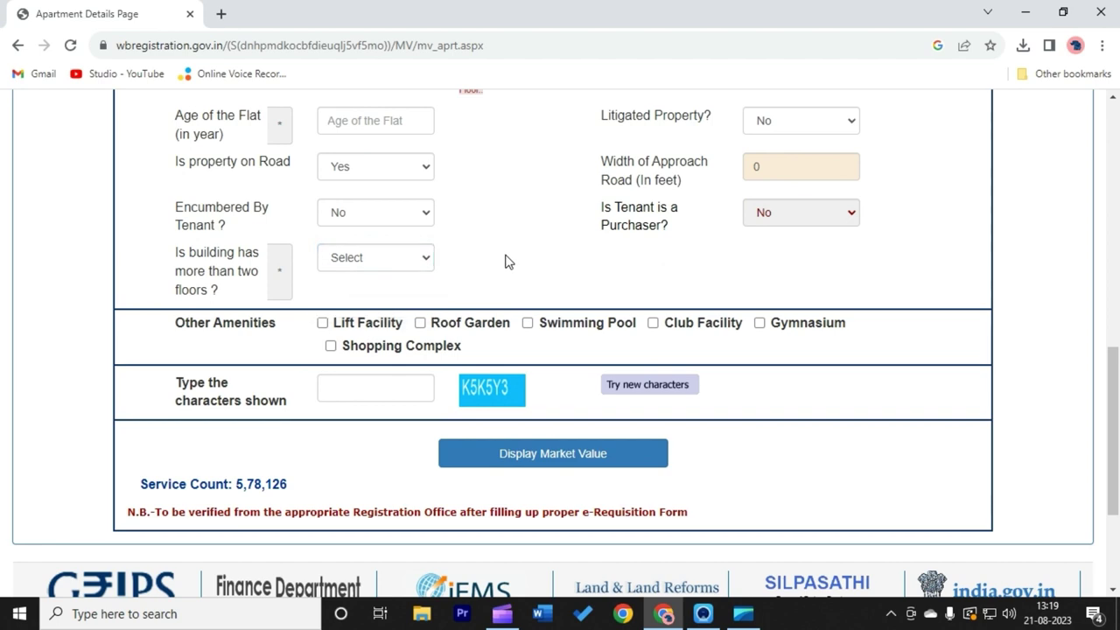
pyautogui.scroll(-1, 510, 245)
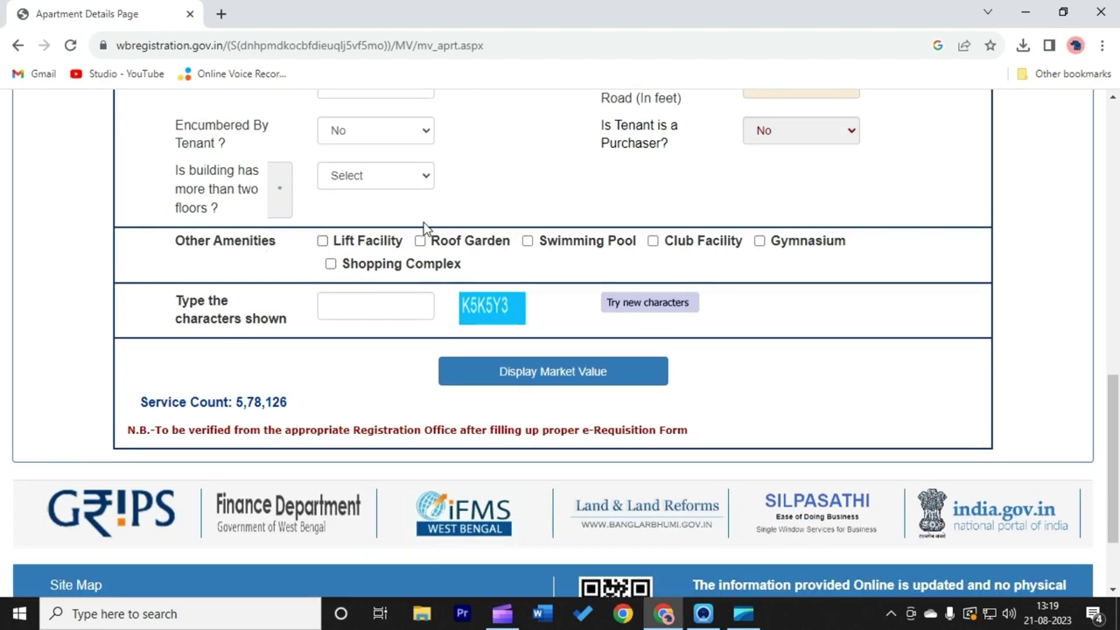
pyautogui.scroll(-1, 597, 219)
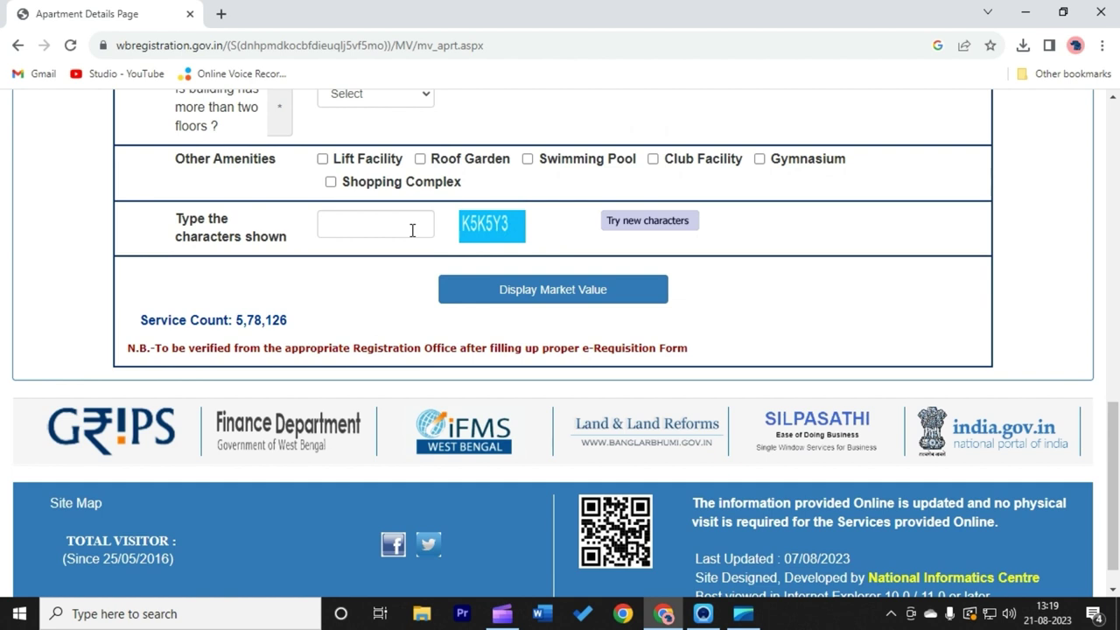
pyautogui.click(322, 159)
pyautogui.click(323, 162)
# Review the apartment form from the location details down to the empty verification characters field and the market value request
pyautogui.scroll(4, 552, 245)
pyautogui.scroll(8, 552, 257)
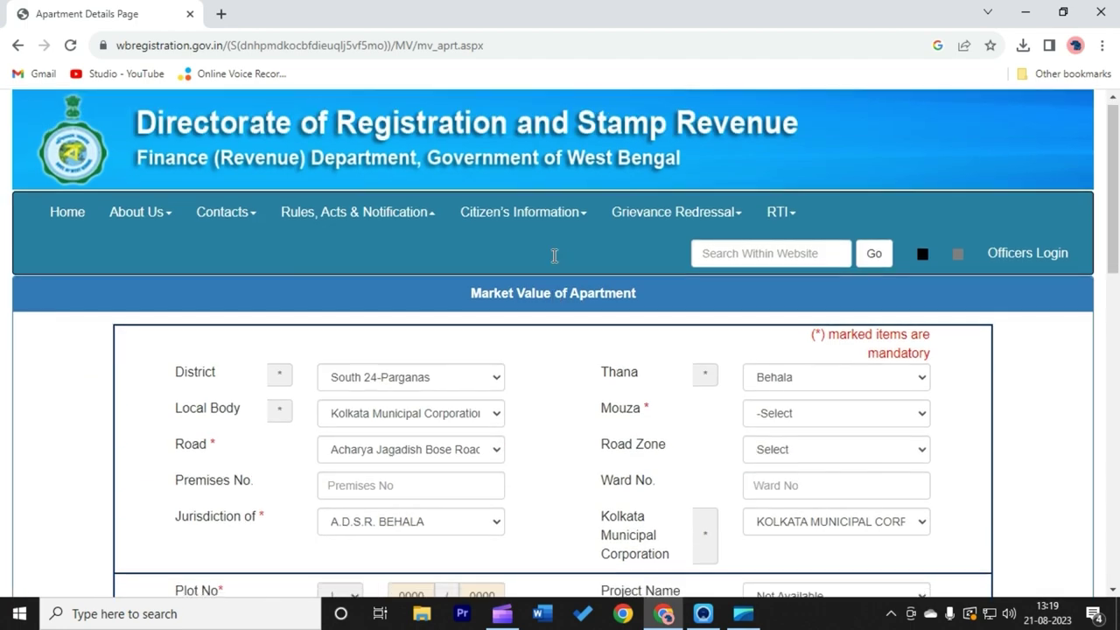
pyautogui.scroll(-10, 554, 259)
pyautogui.scroll(-1, 551, 264)
pyautogui.click(361, 221)
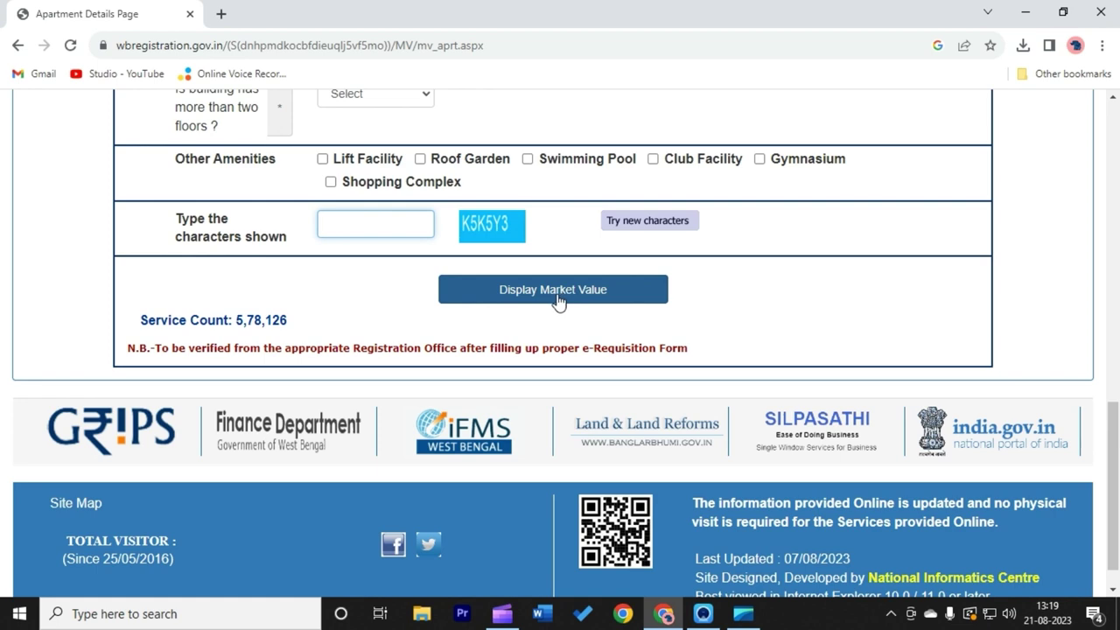
pyautogui.scroll(6, 530, 233)
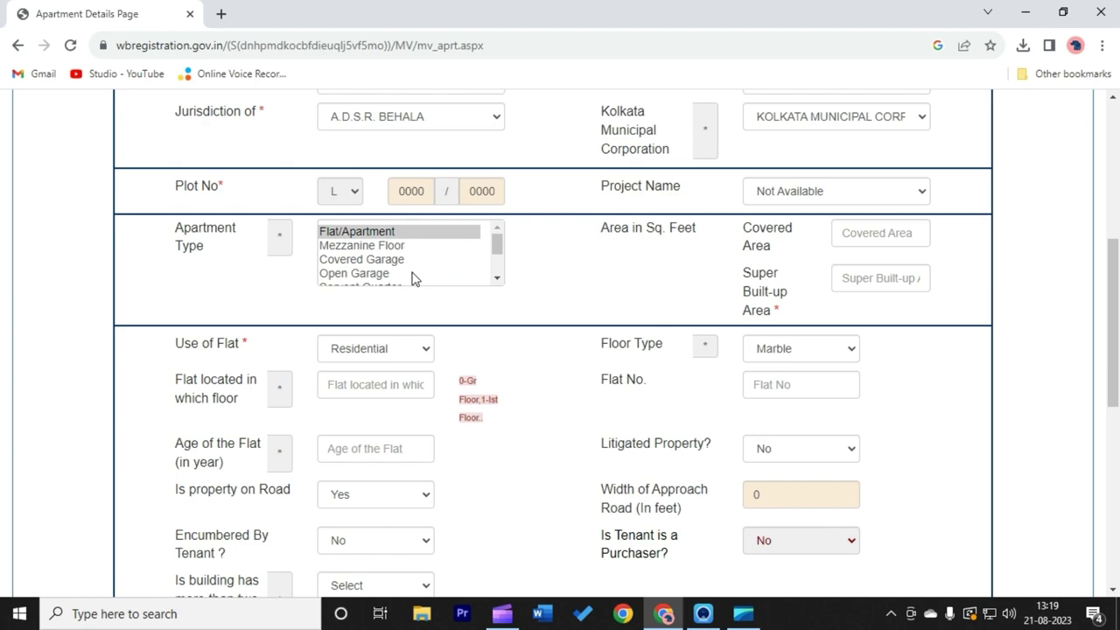
pyautogui.scroll(4, 406, 254)
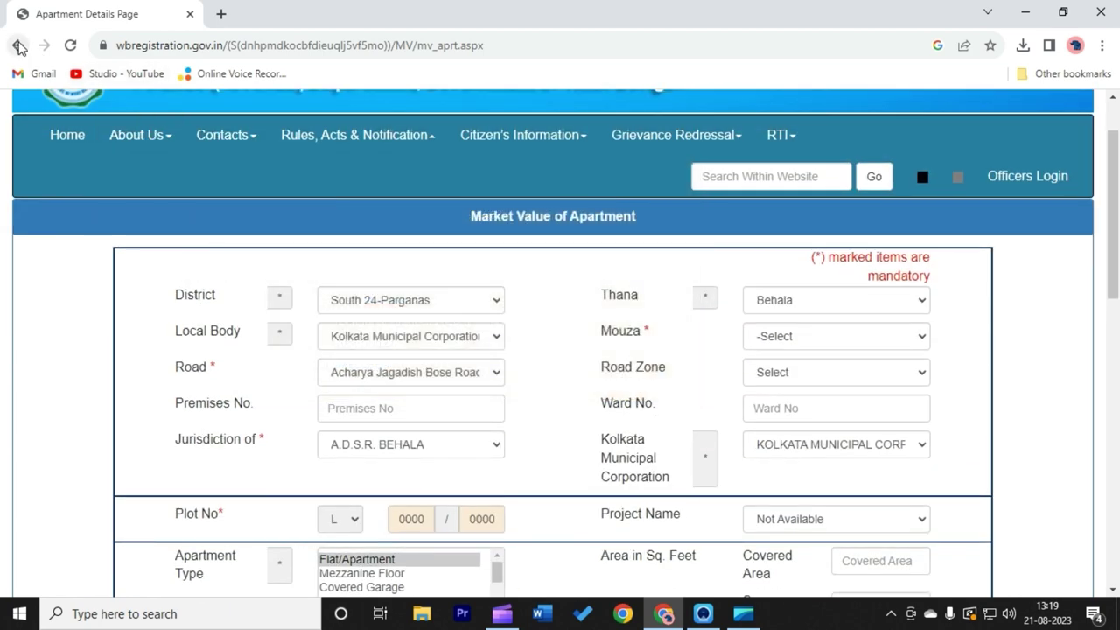
# Return to the site's home page and open the calculator for Market Value of Land with Structure
pyautogui.click(67, 138)
pyautogui.scroll(-5, 665, 234)
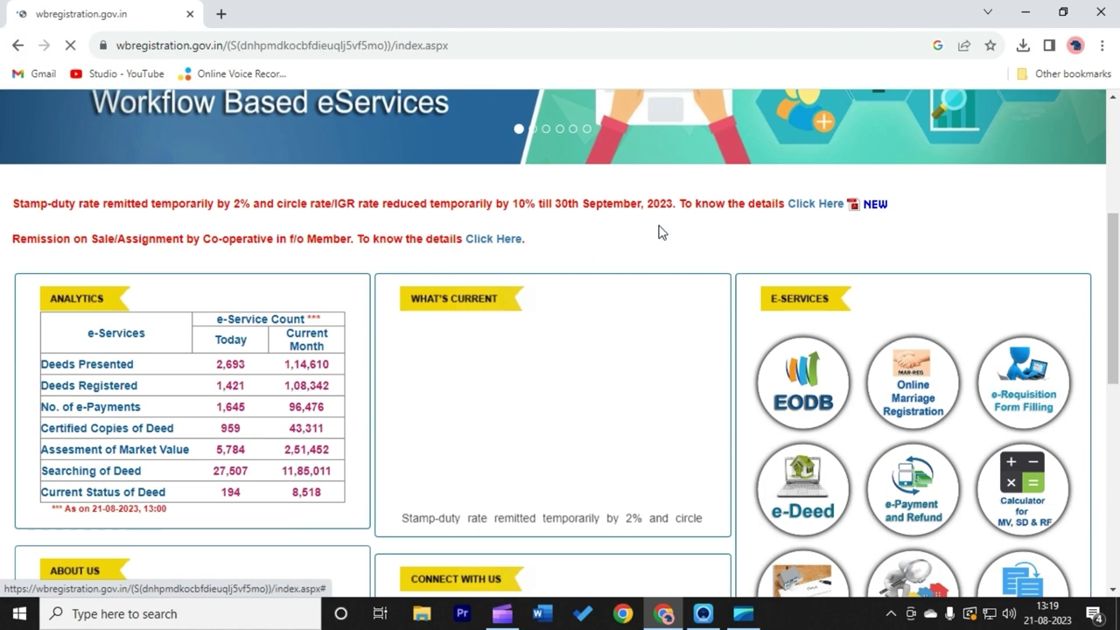
pyautogui.scroll(-2, 1075, 358)
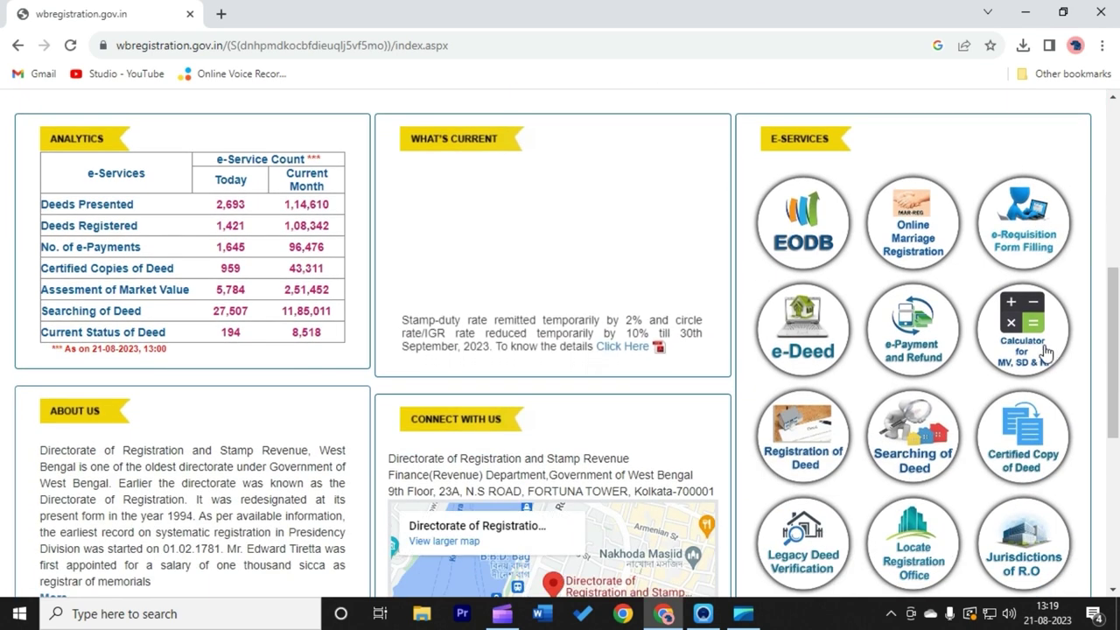
pyautogui.click(1073, 350)
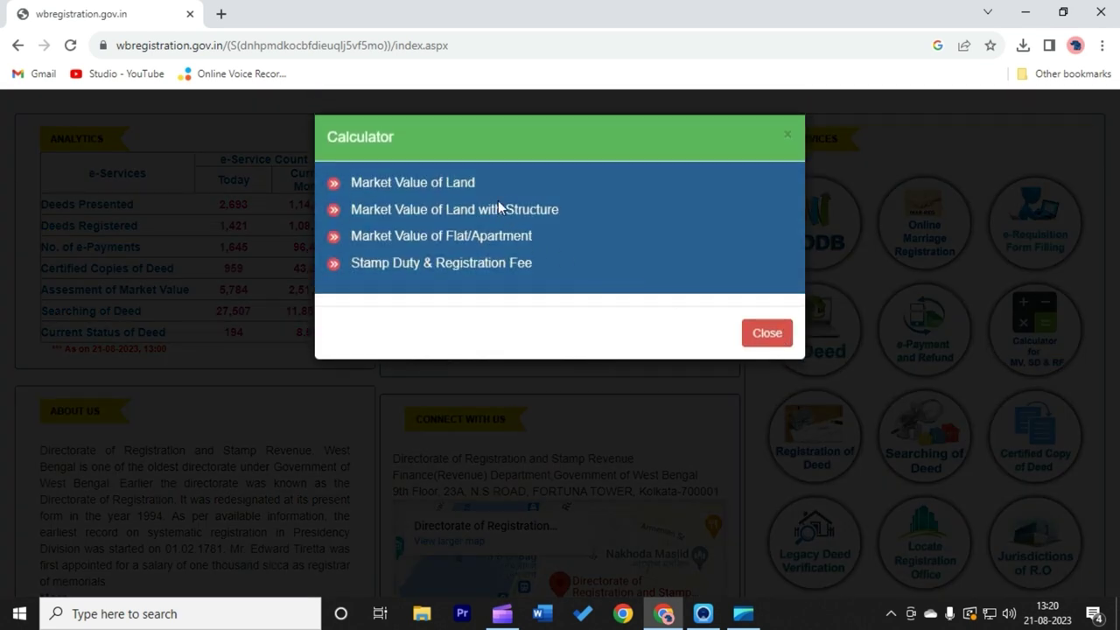
pyautogui.click(456, 218)
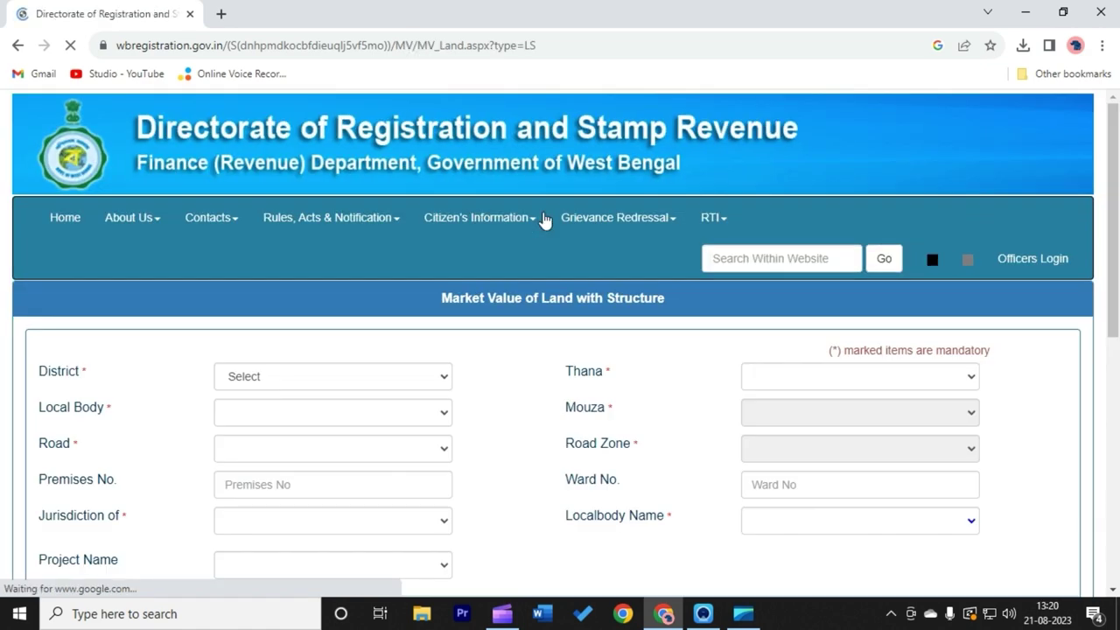
# Set the district to Darjeeling and the thana to Mirik for the land with structure
pyautogui.scroll(-2, 532, 206)
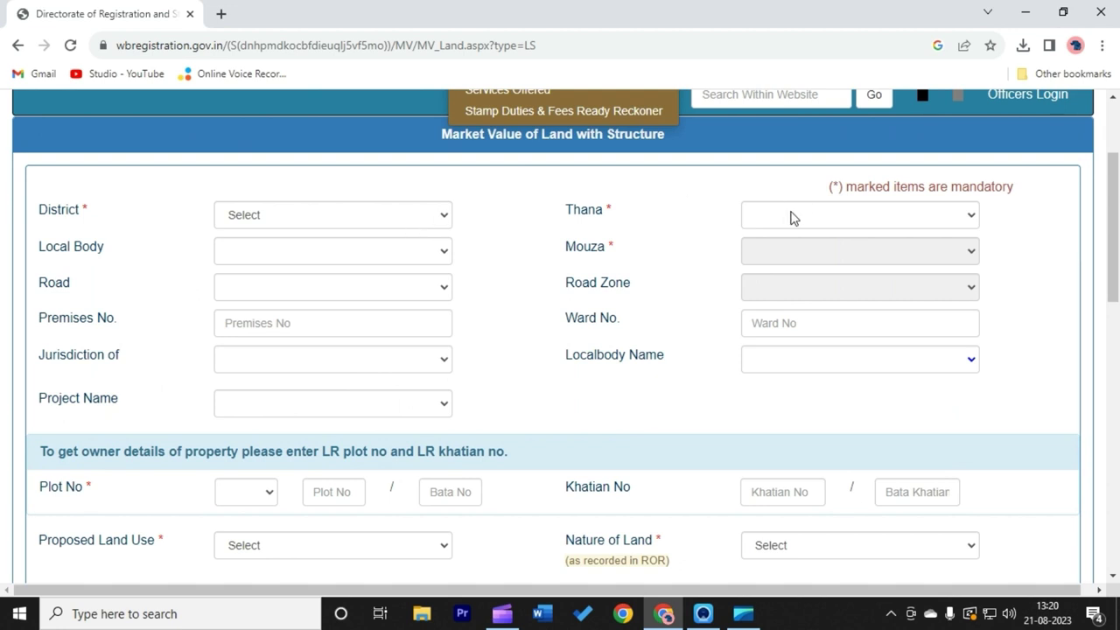
pyautogui.click(316, 250)
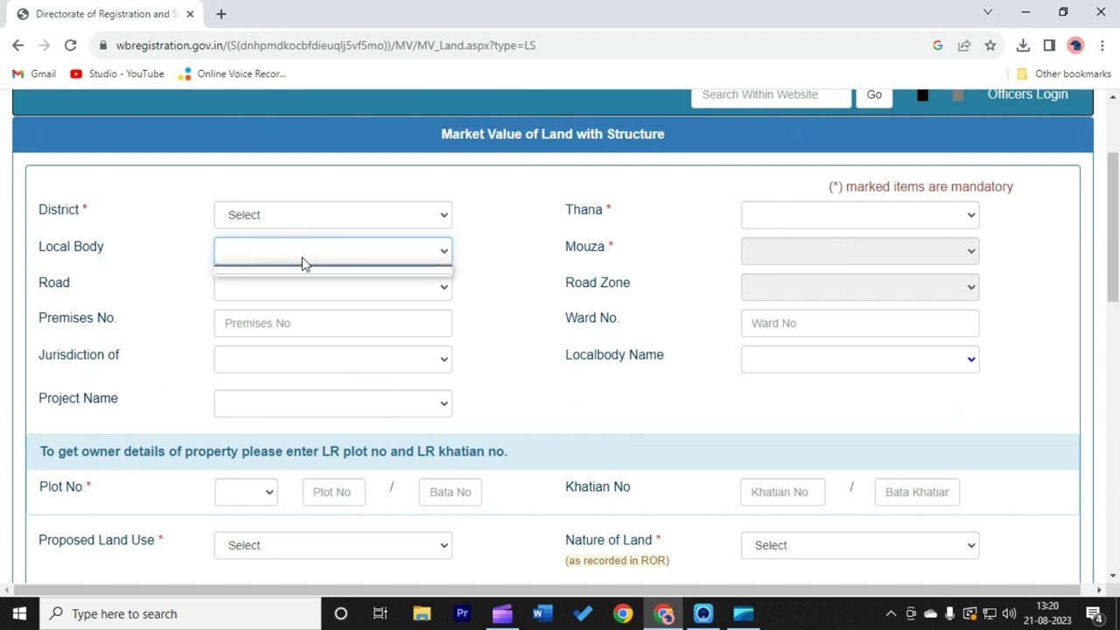
pyautogui.click(308, 216)
pyautogui.click(259, 326)
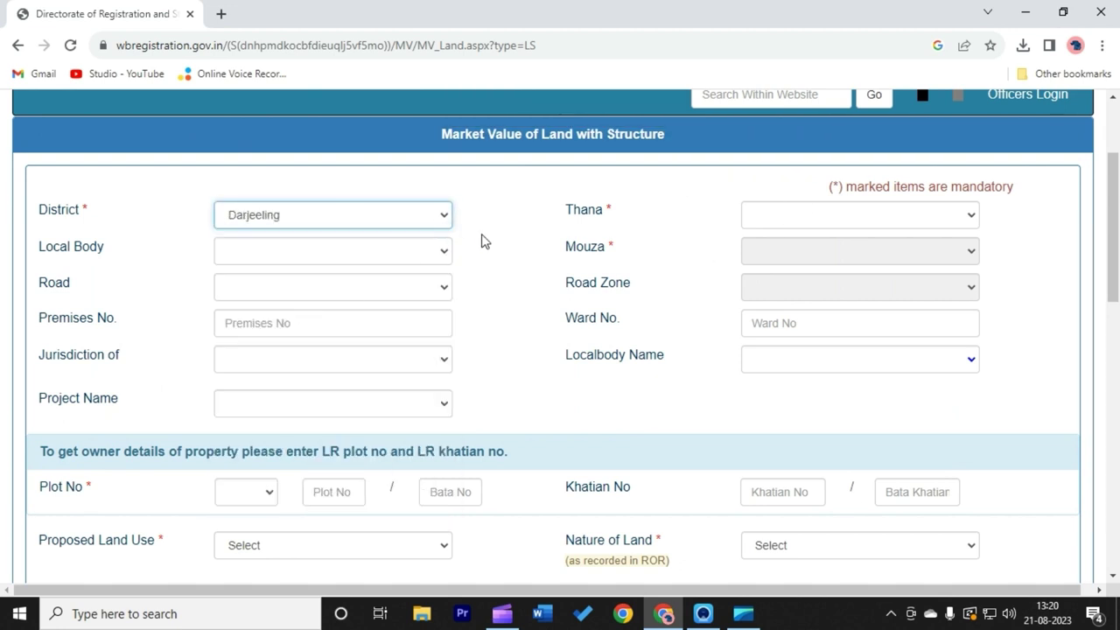
pyautogui.scroll(2, 486, 241)
pyautogui.click(829, 379)
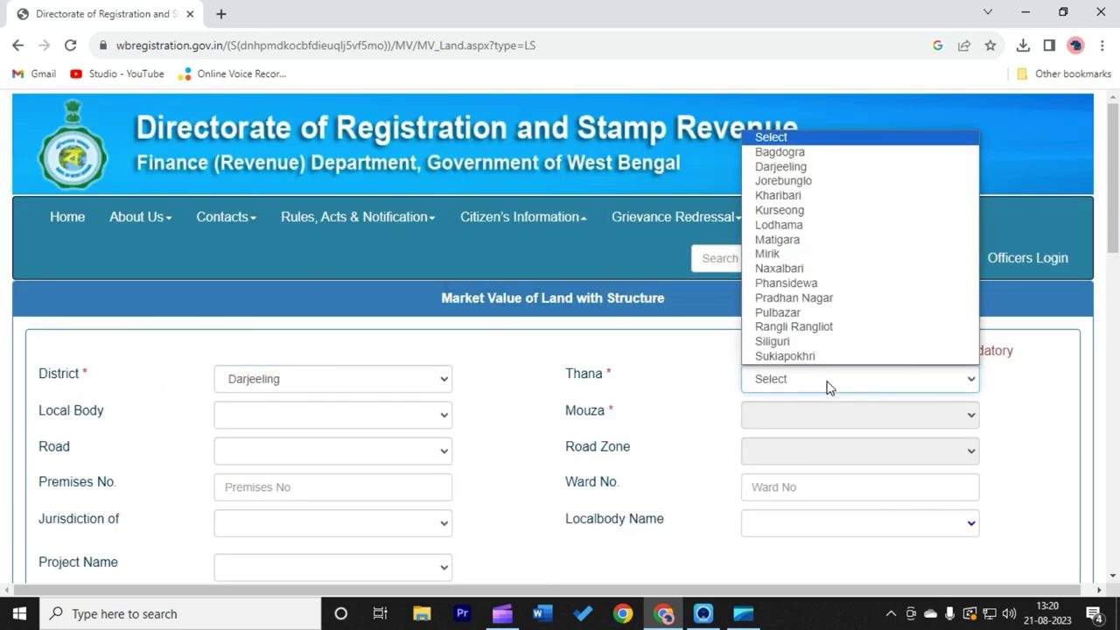
pyautogui.click(787, 253)
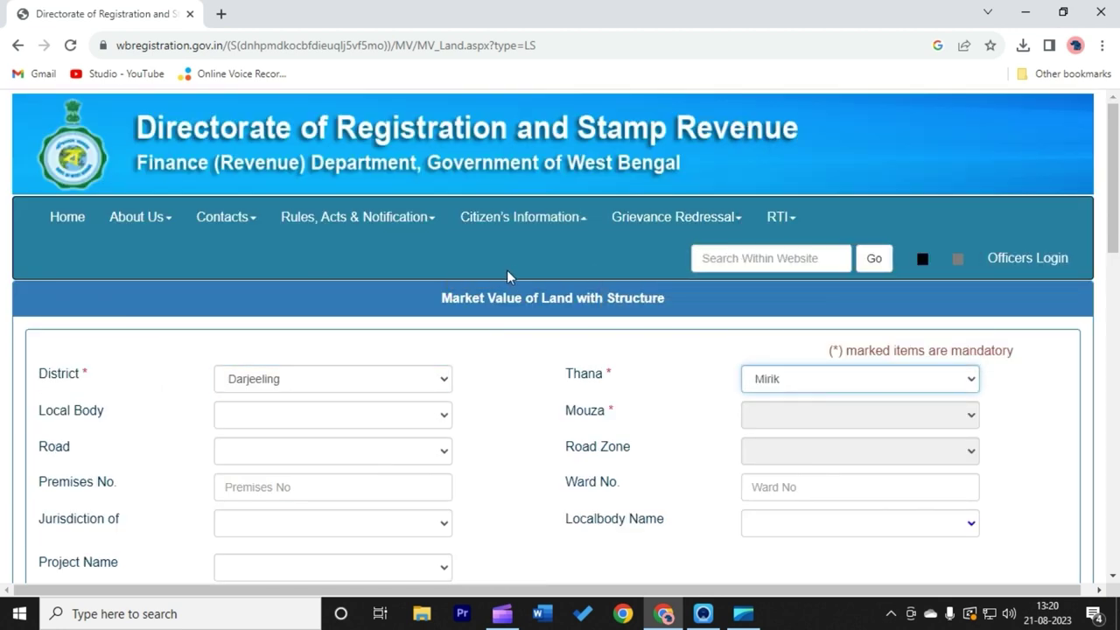
# Look at the plot number, bata number and khatian number fields used for owner details, leaving them blank
pyautogui.scroll(-2, 502, 271)
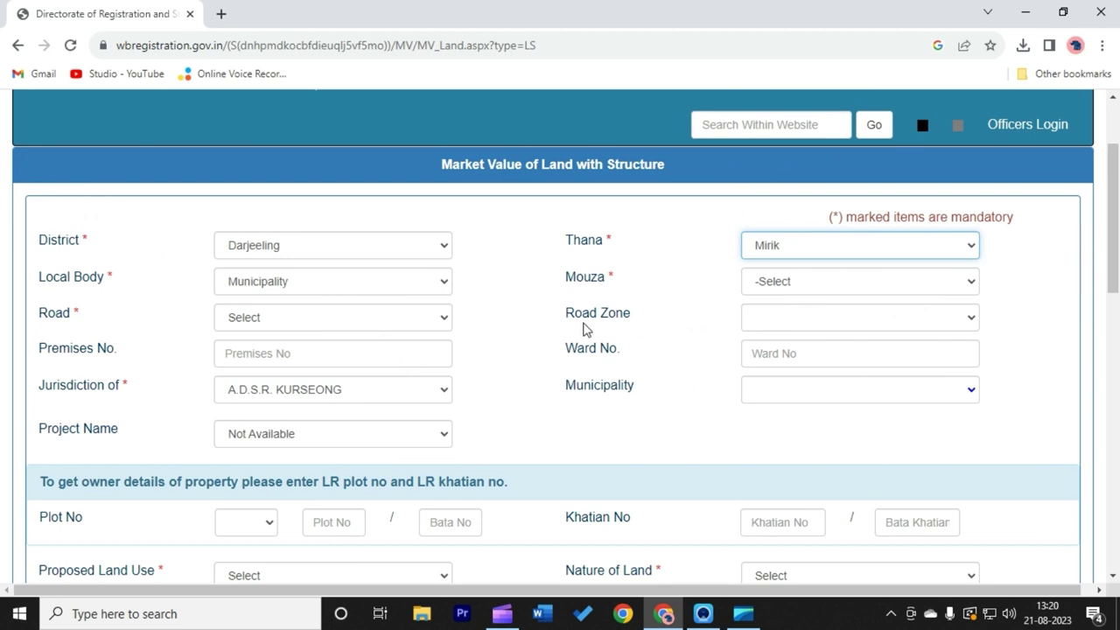
pyautogui.scroll(-1, 585, 327)
pyautogui.click(330, 439)
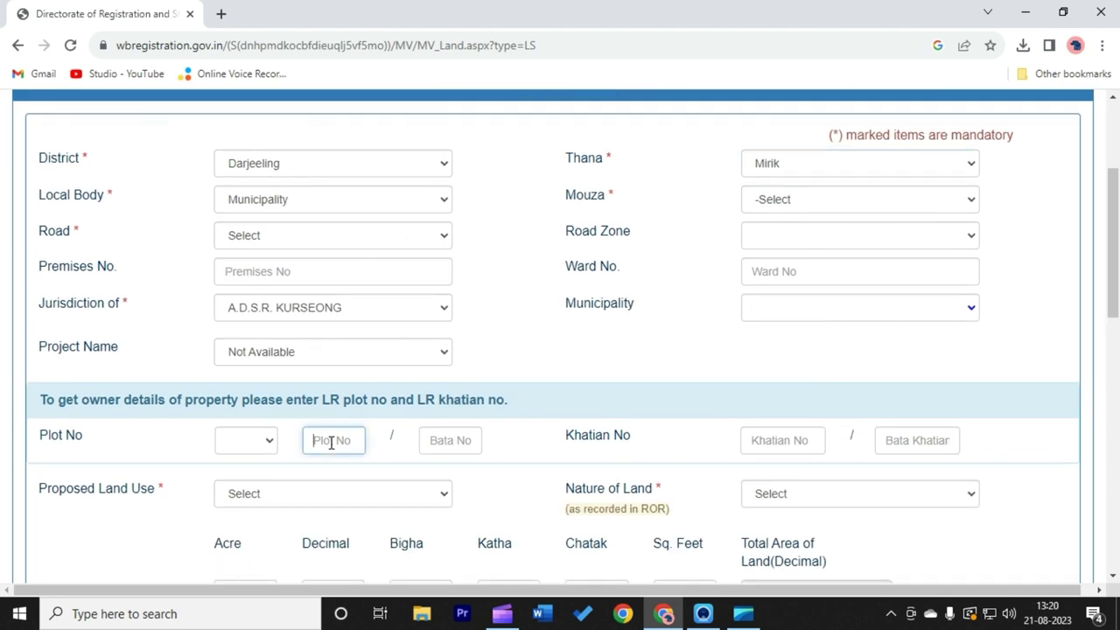
pyautogui.click(457, 440)
pyautogui.click(519, 292)
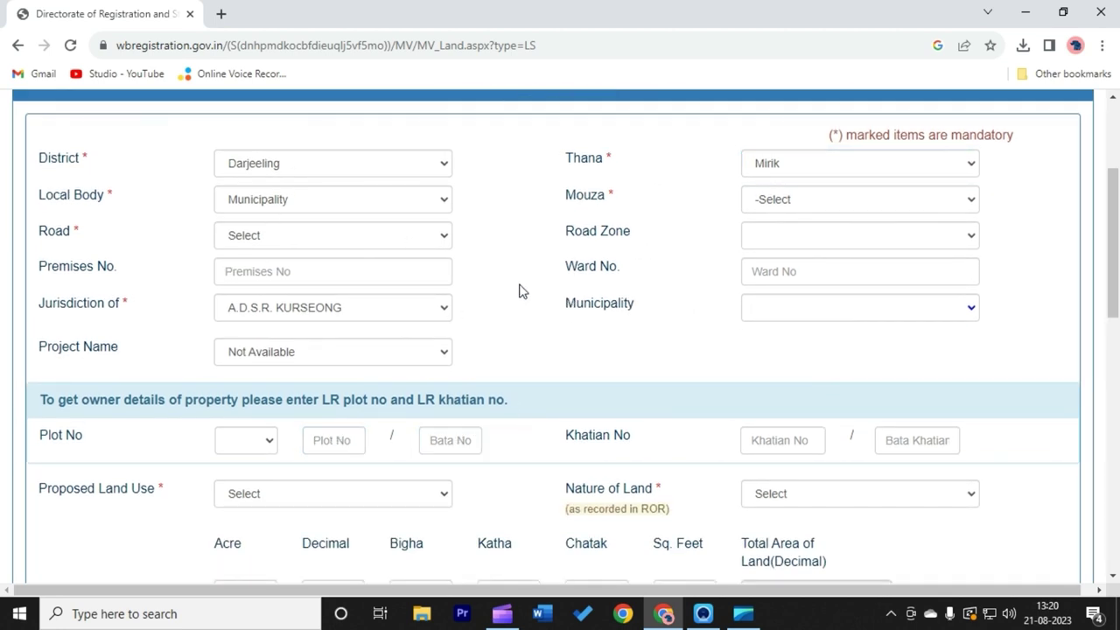
pyautogui.scroll(-1, 519, 292)
pyautogui.click(325, 352)
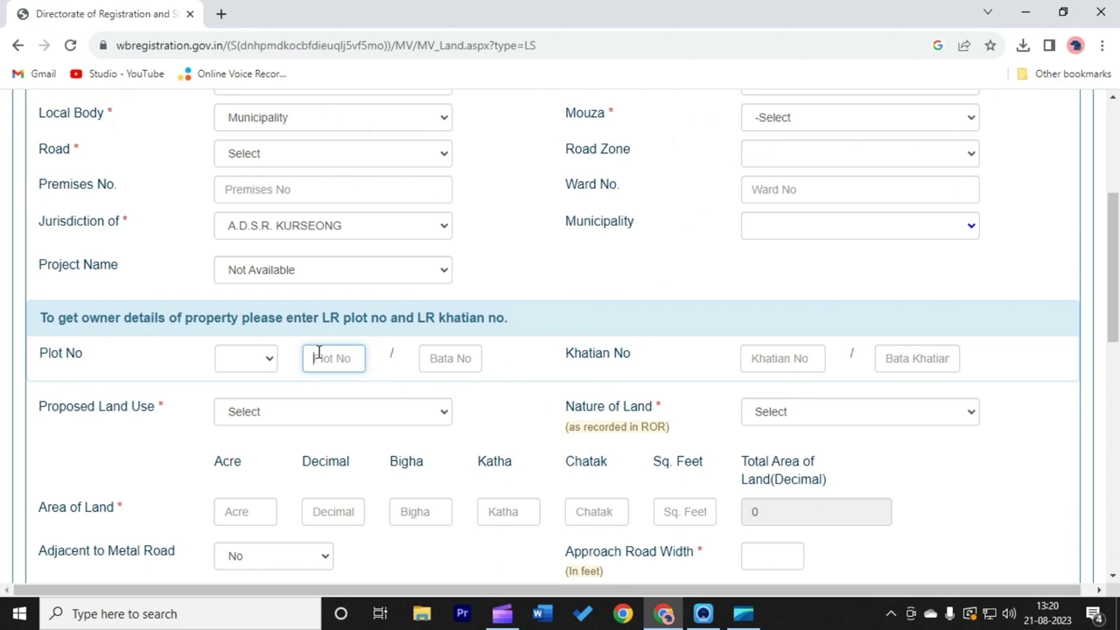
pyautogui.click(781, 360)
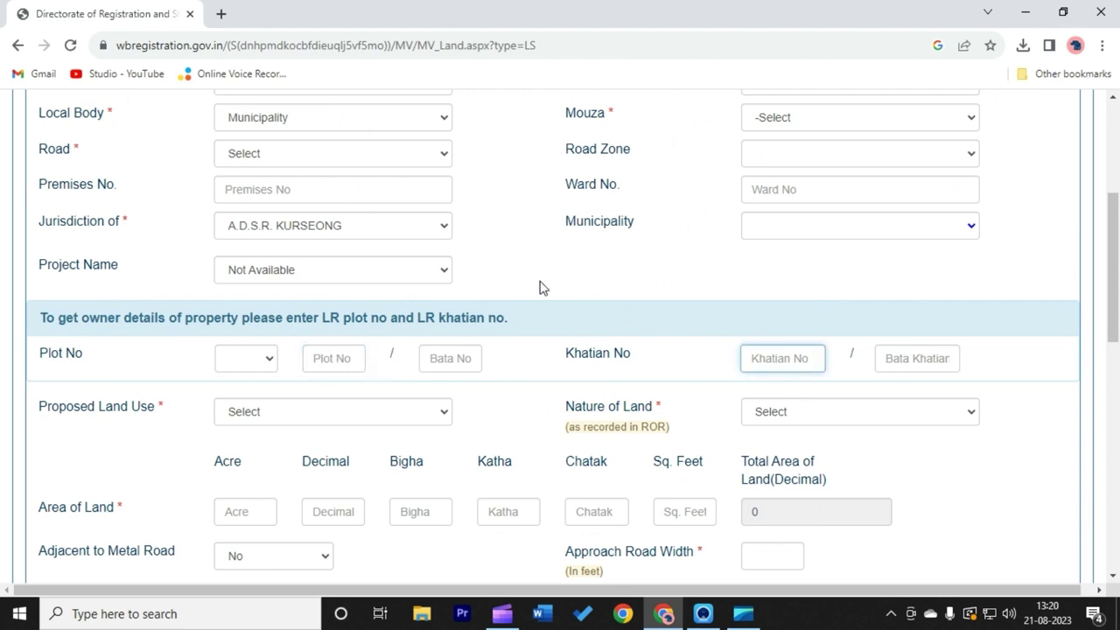
pyautogui.click(265, 360)
pyautogui.click(265, 359)
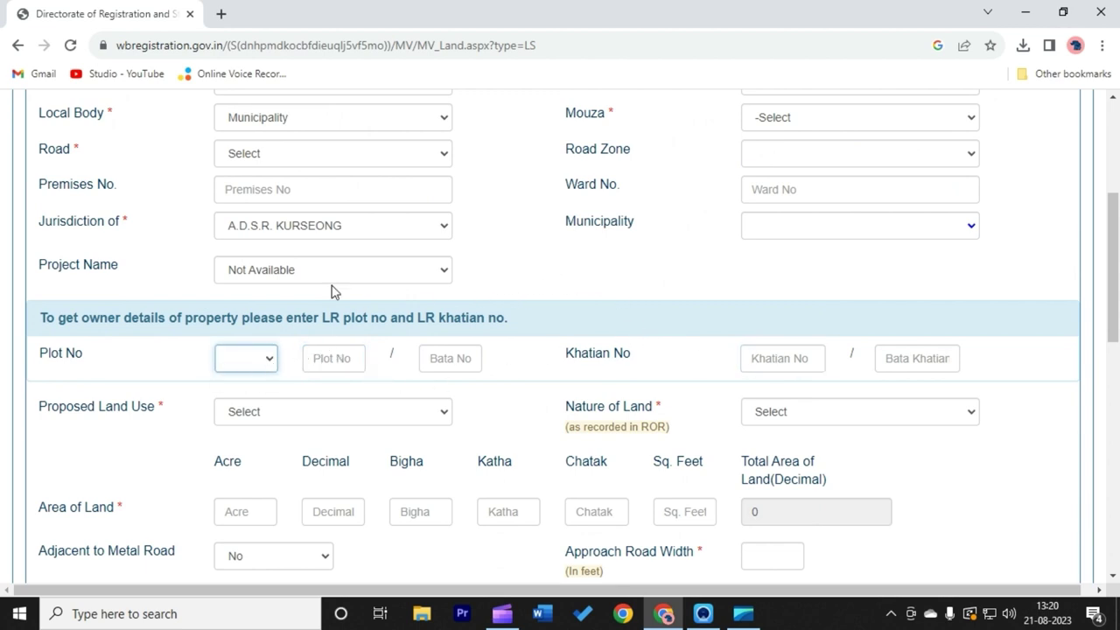
# Browse the full list of Nature of Land options and close it without choosing one
pyautogui.scroll(-2, 508, 324)
pyautogui.click(792, 254)
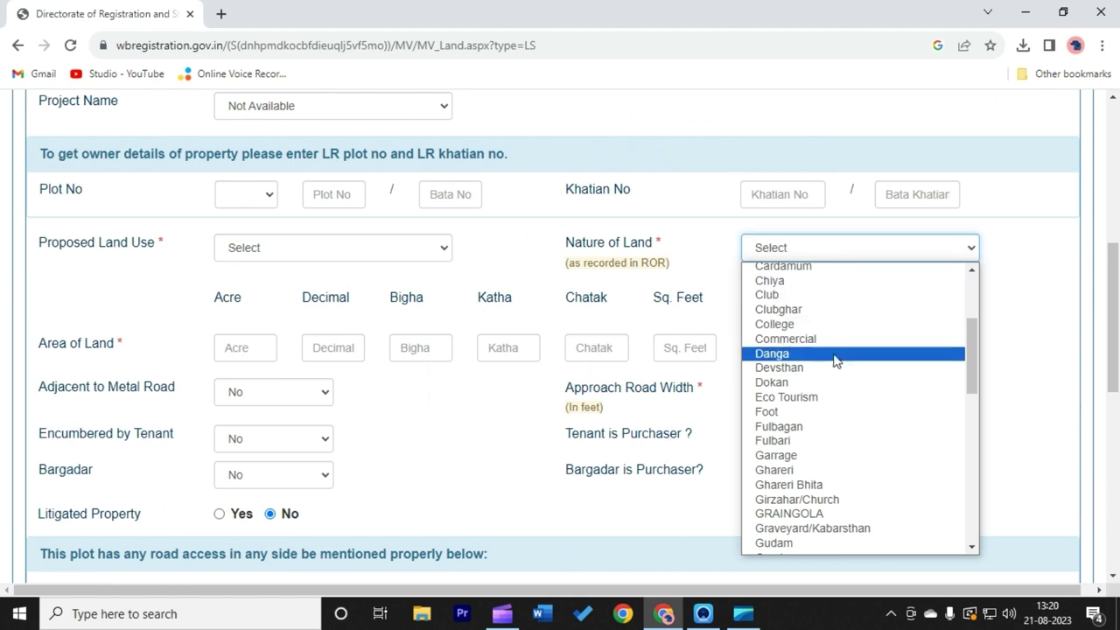
pyautogui.scroll(-3, 810, 350)
pyautogui.scroll(6, 811, 367)
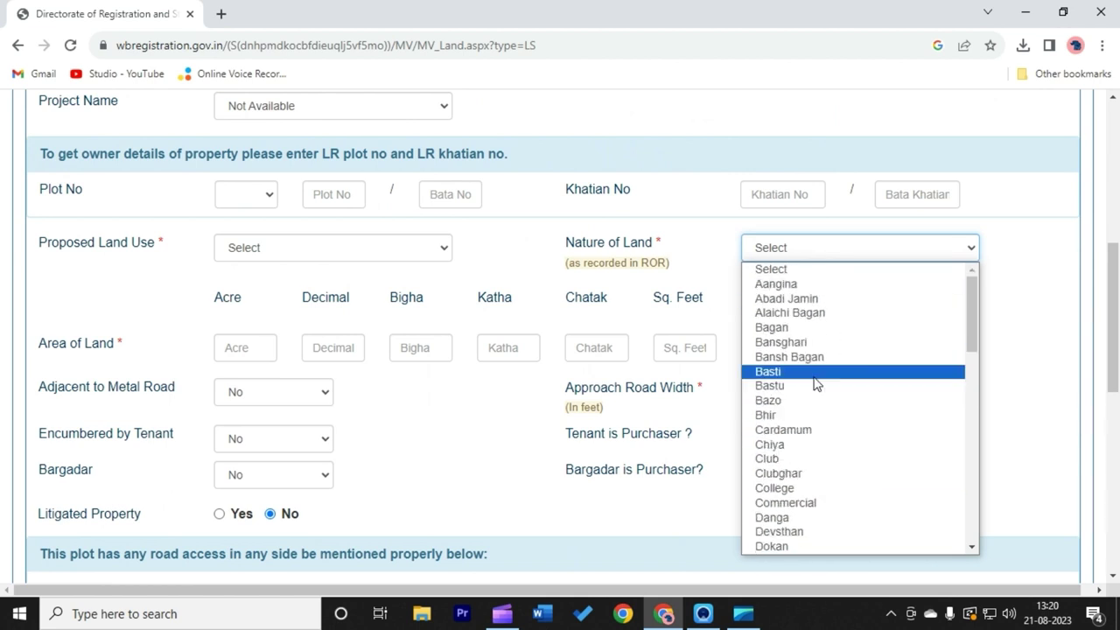
pyautogui.scroll(-3, 840, 370)
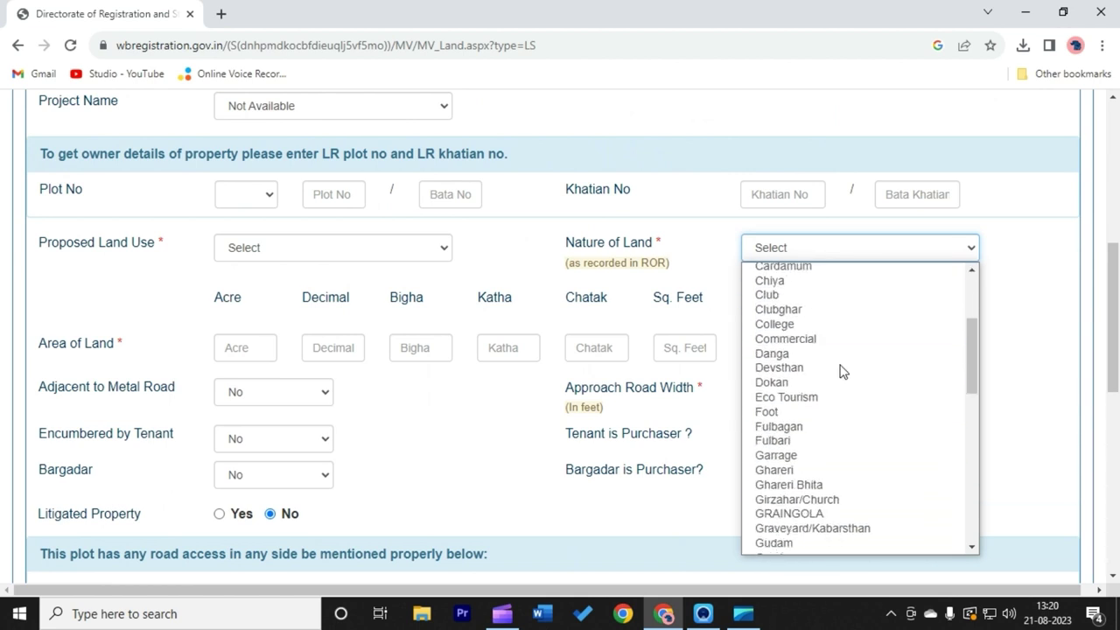
pyautogui.scroll(3, 833, 361)
pyautogui.scroll(-6, 833, 361)
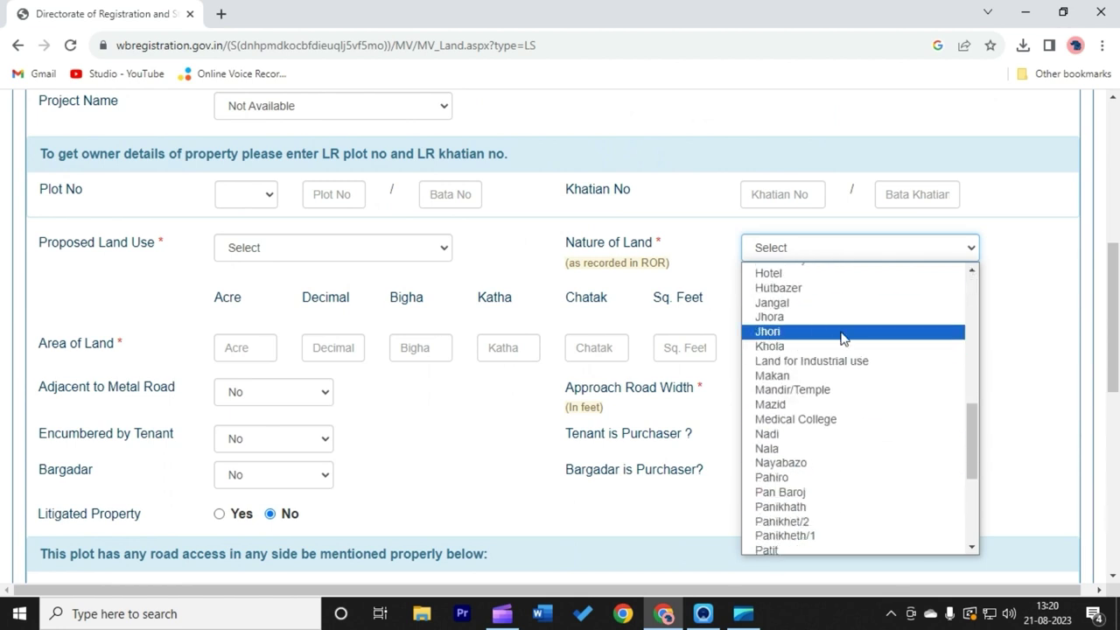
pyautogui.scroll(-3, 841, 339)
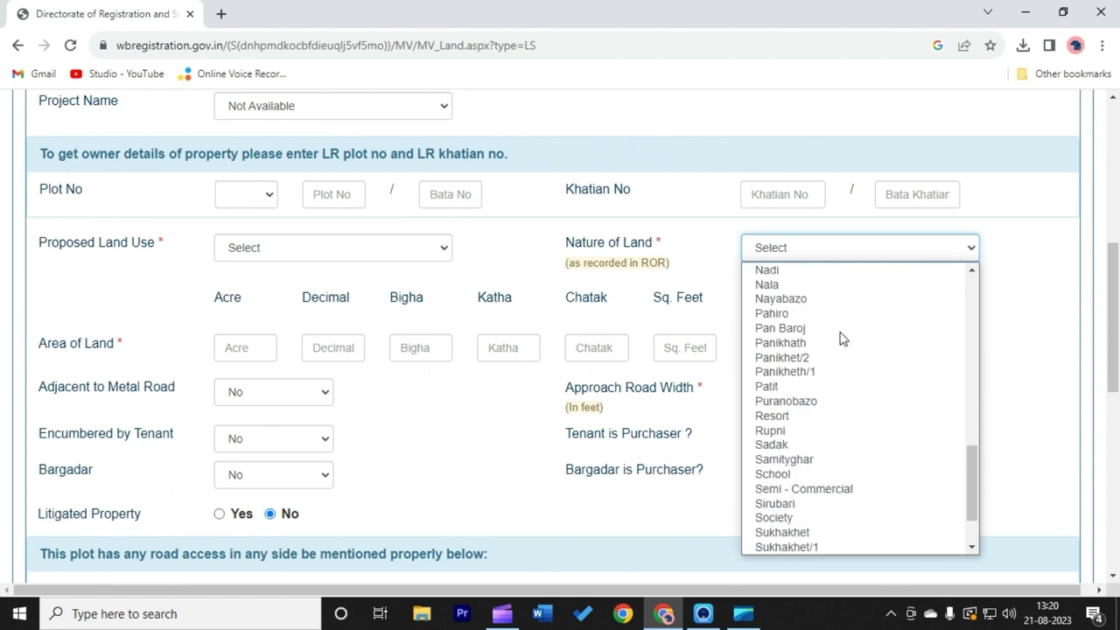
pyautogui.scroll(-2, 834, 372)
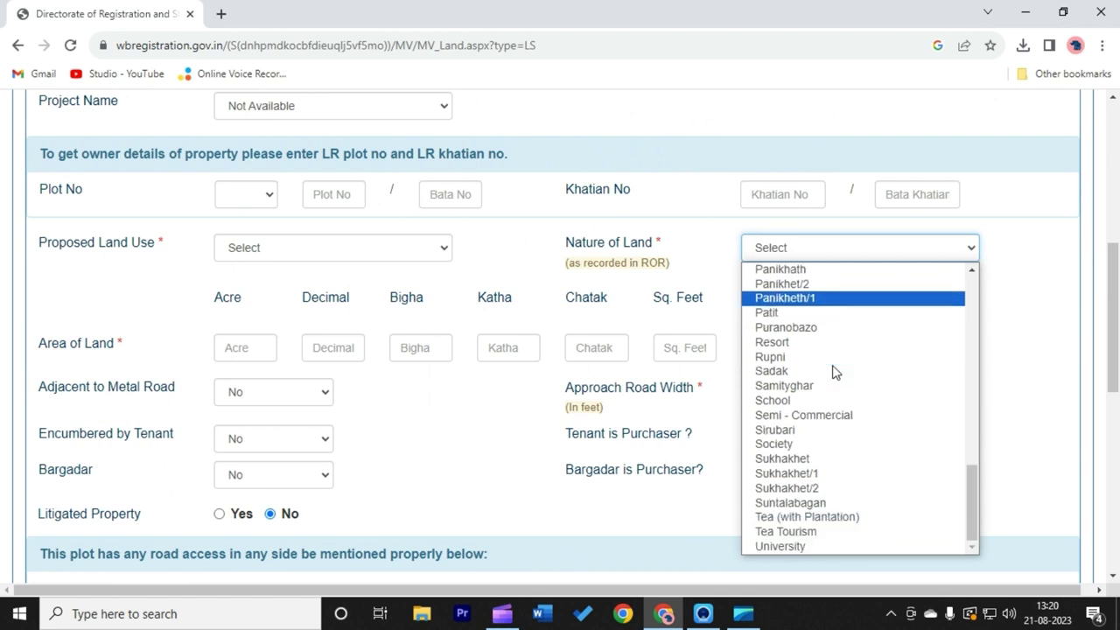
pyautogui.scroll(10, 790, 354)
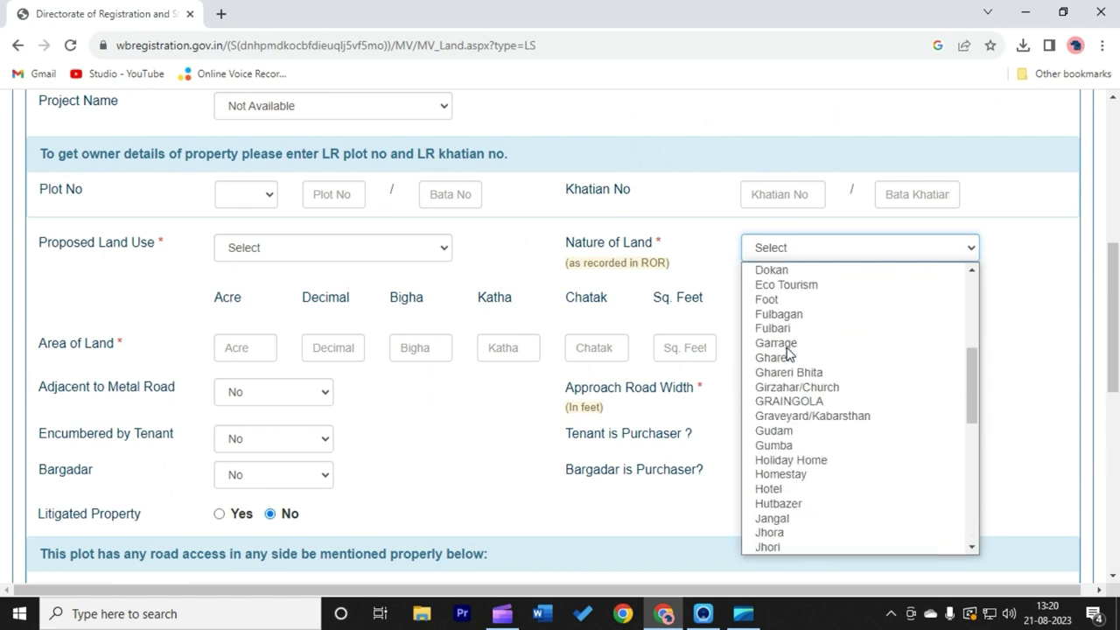
pyautogui.click(551, 268)
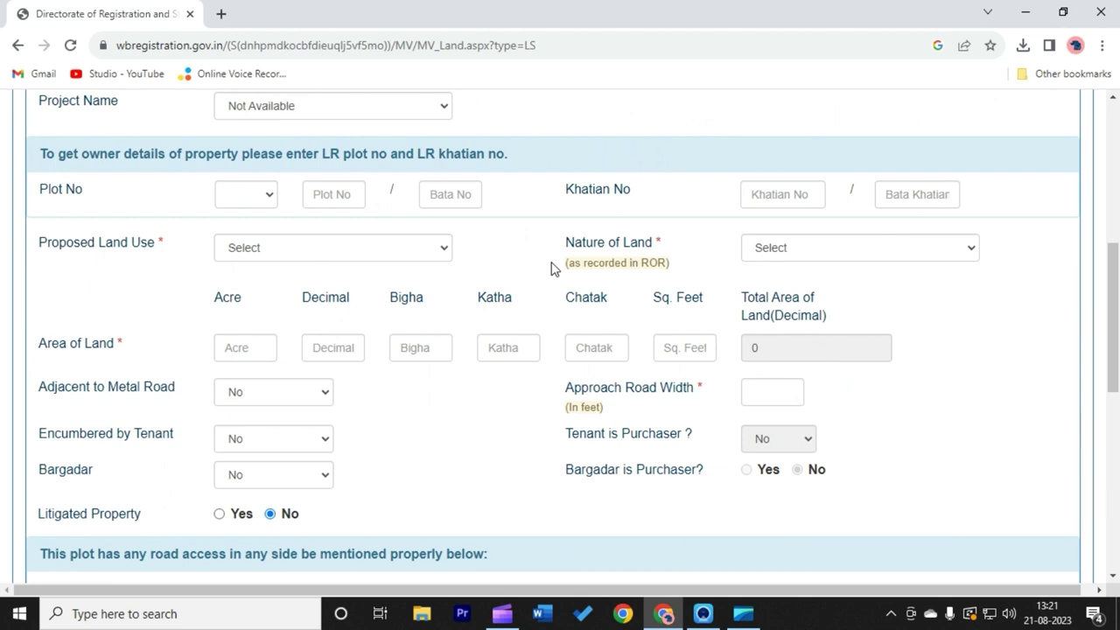
# Compare the Proposed Land Use options with the Nature of Land options, leaving both unselected, and view the land area fields
pyautogui.click(322, 252)
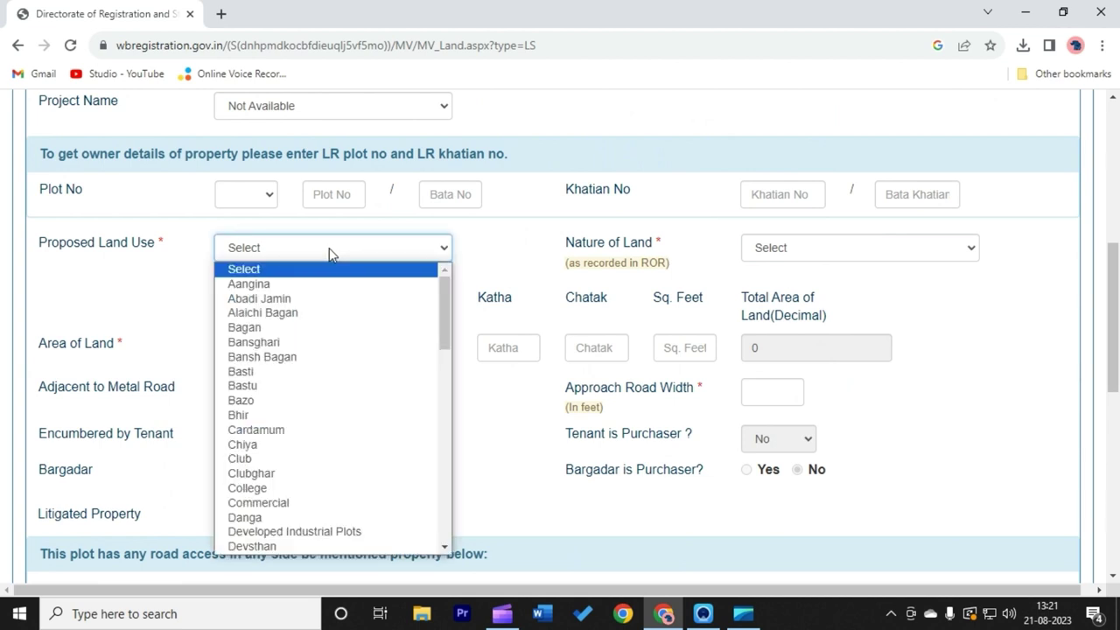
pyautogui.click(787, 249)
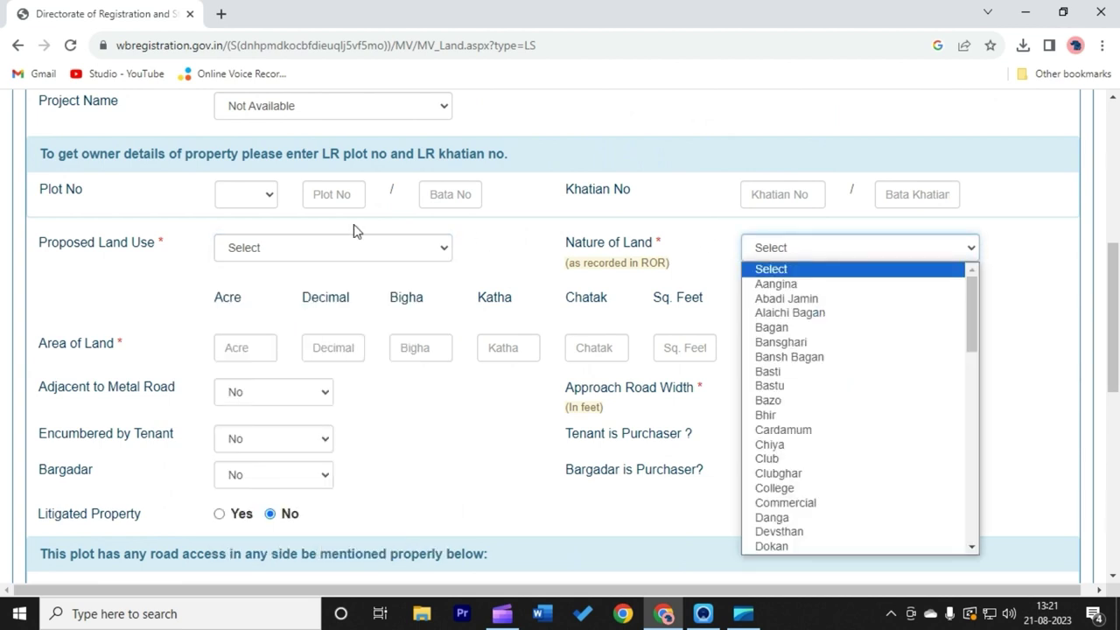
pyautogui.click(287, 249)
pyautogui.scroll(-4, 310, 322)
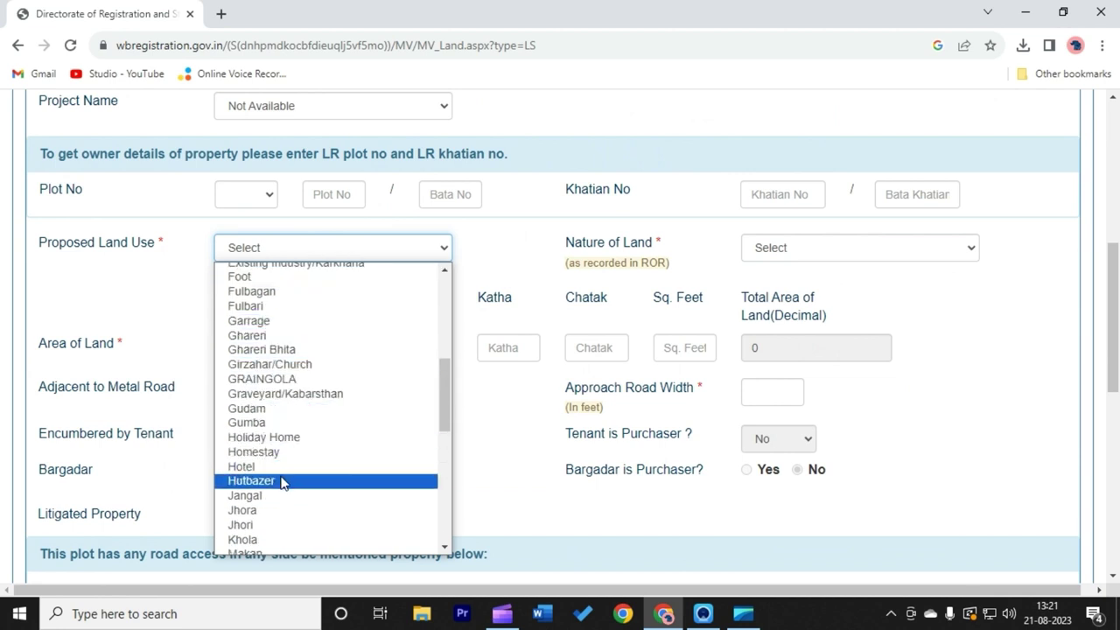
pyautogui.click(533, 233)
pyautogui.scroll(-1, 447, 225)
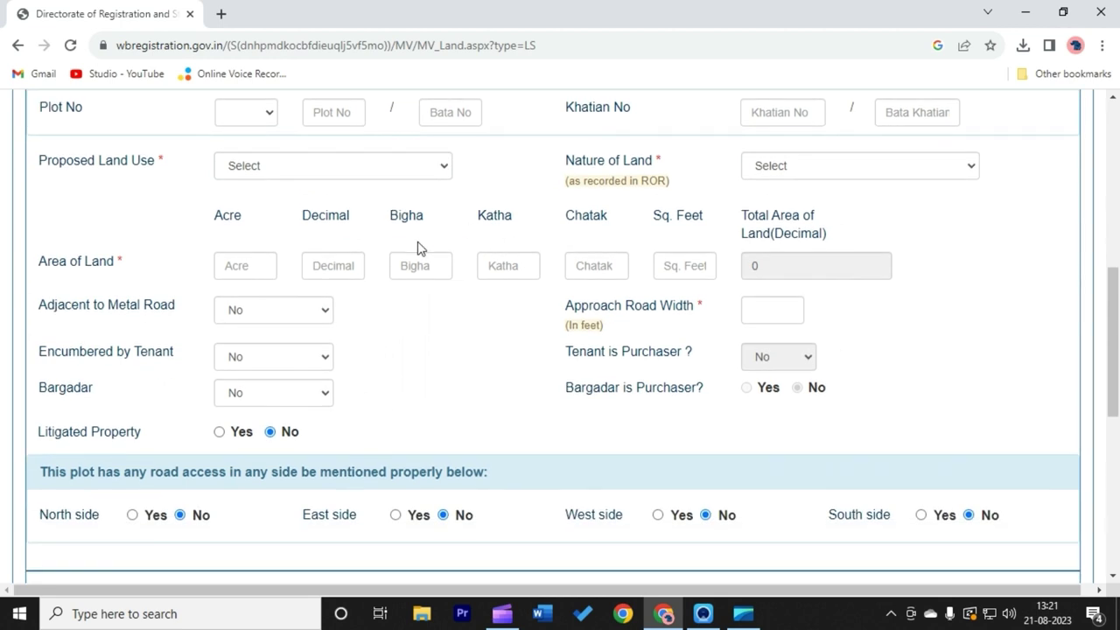
# Look at the acre, decimal, bigha, katha, chatak and square feet fields for the area of land
pyautogui.click(250, 266)
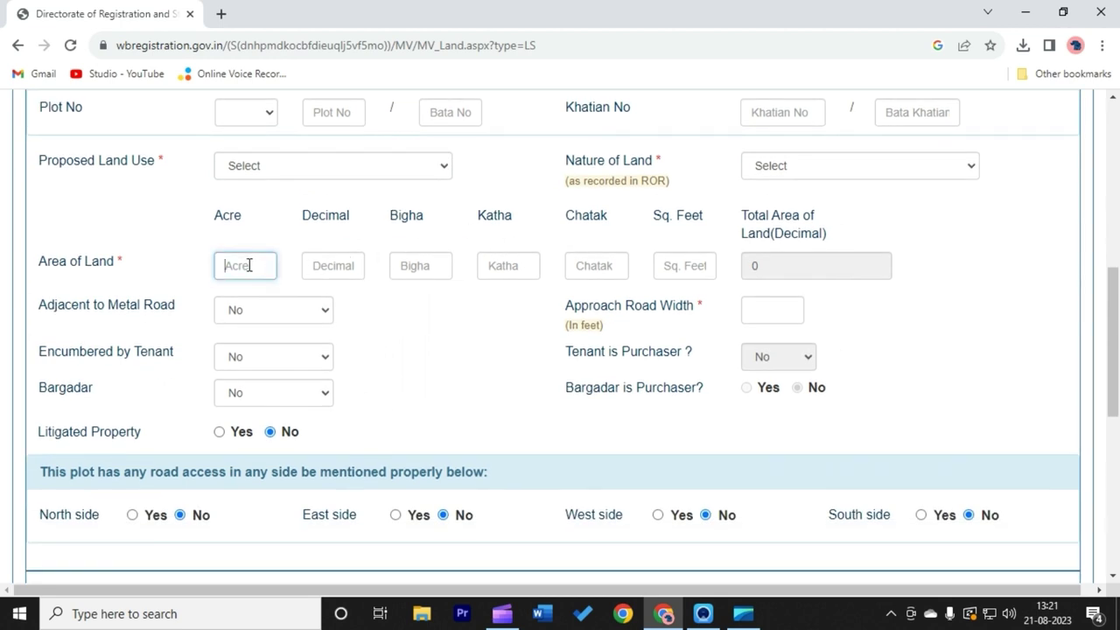
pyautogui.click(326, 265)
pyautogui.click(404, 266)
pyautogui.click(496, 268)
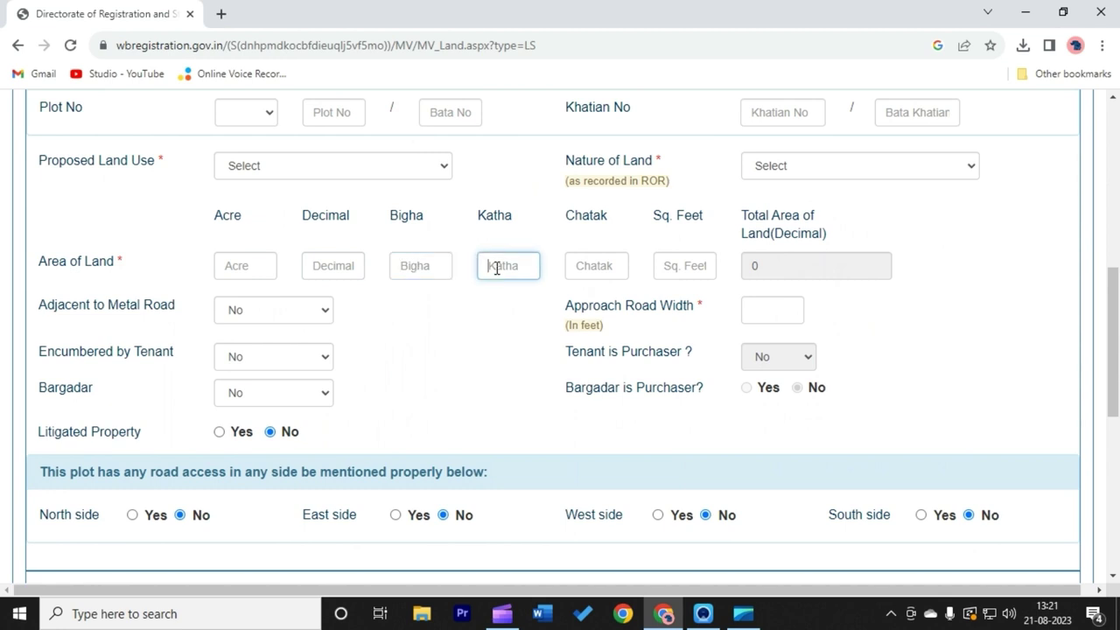
pyautogui.click(607, 264)
pyautogui.click(673, 267)
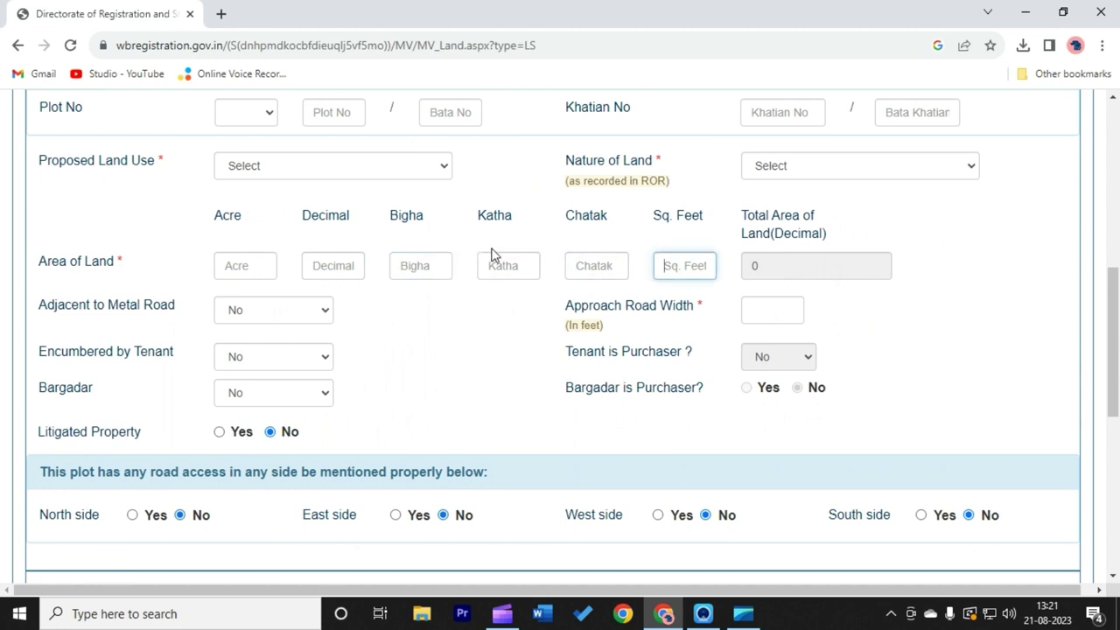
pyautogui.scroll(-1, 464, 241)
pyautogui.scroll(2, 490, 230)
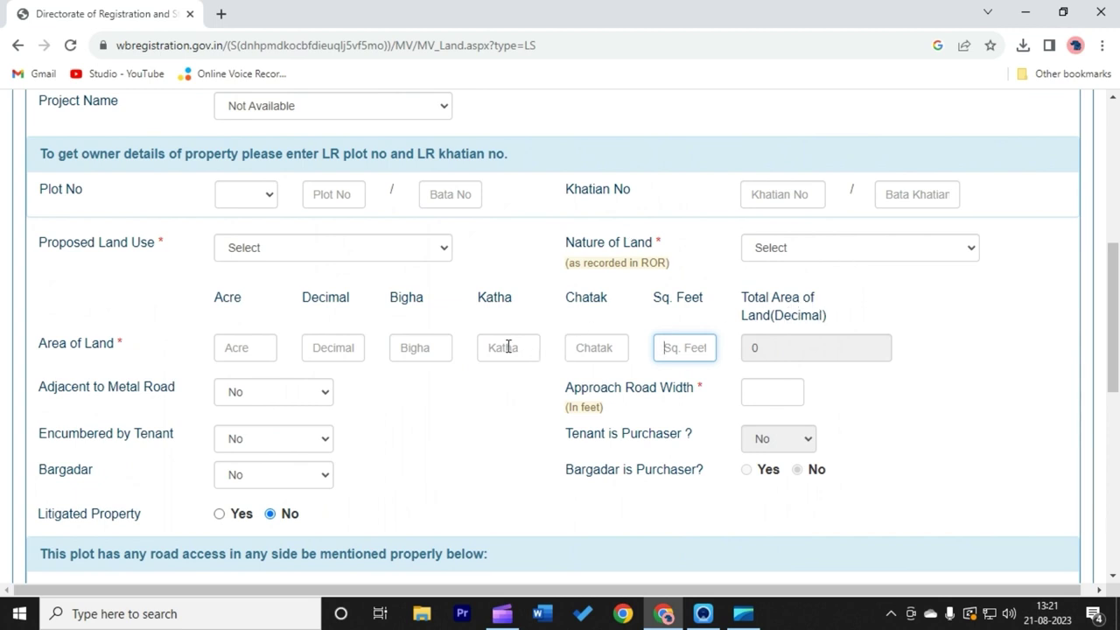
# Set the area of land to 1 katha
pyautogui.click(507, 347)
pyautogui.write('1')
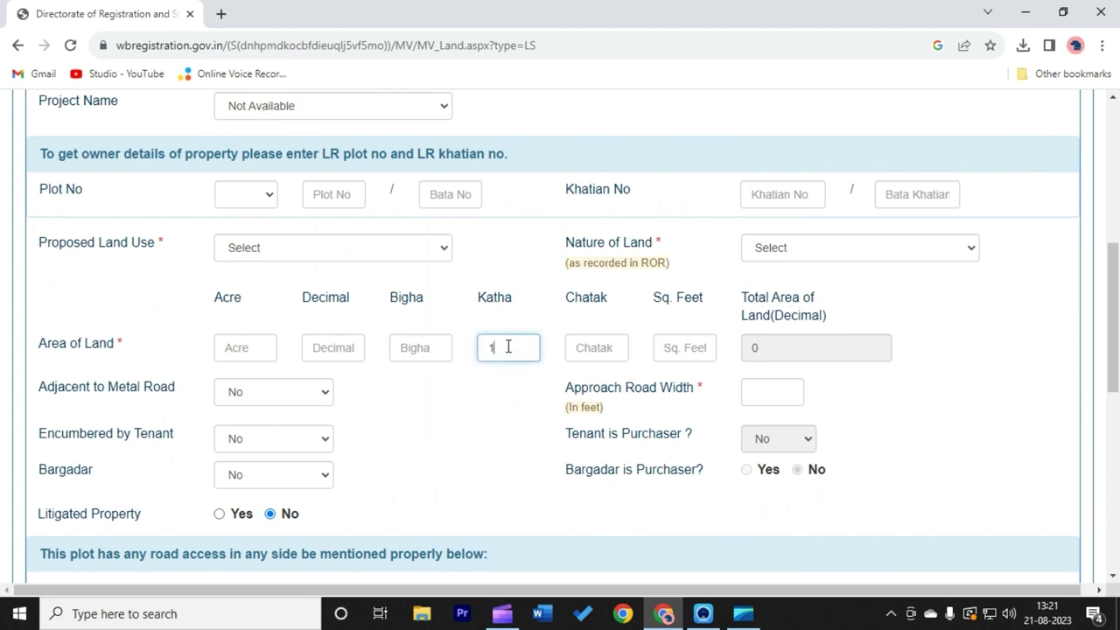
pyautogui.click(506, 415)
pyautogui.scroll(-1, 927, 372)
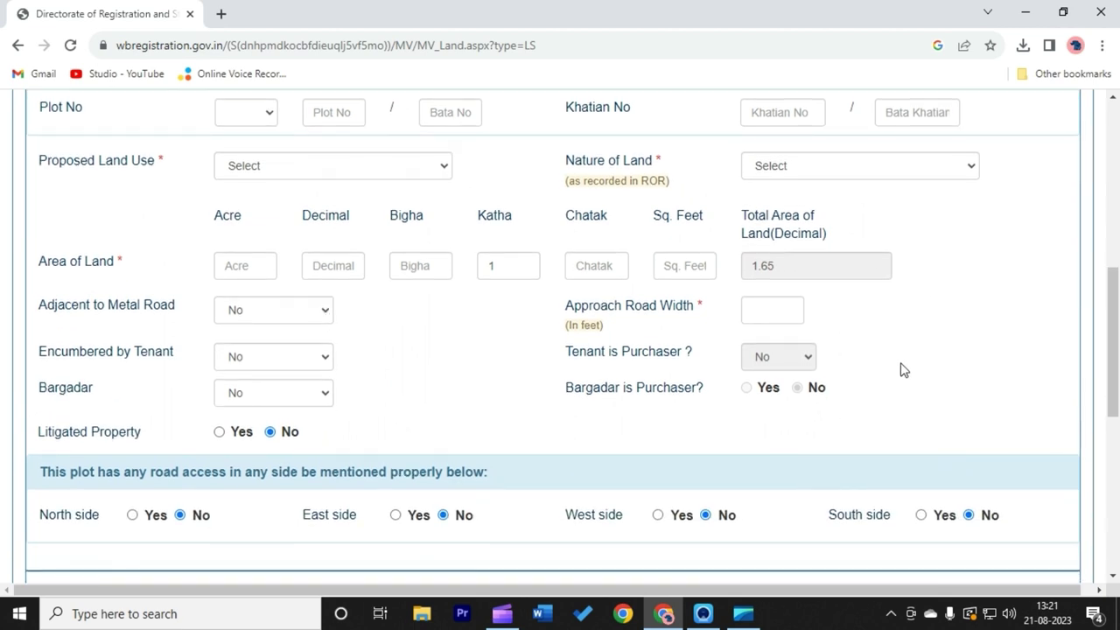
# Keep Adjacent to Metal Road at No and set the approach road width to 10 feet
pyautogui.scroll(-1, 502, 257)
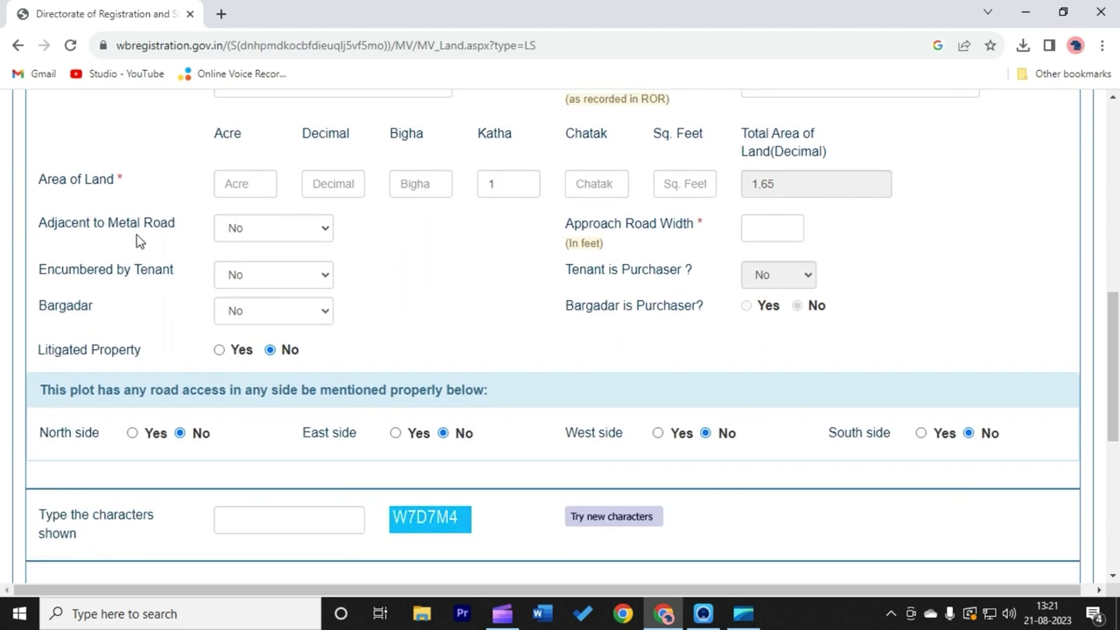
pyautogui.click(308, 235)
pyautogui.click(308, 235)
pyautogui.click(772, 229)
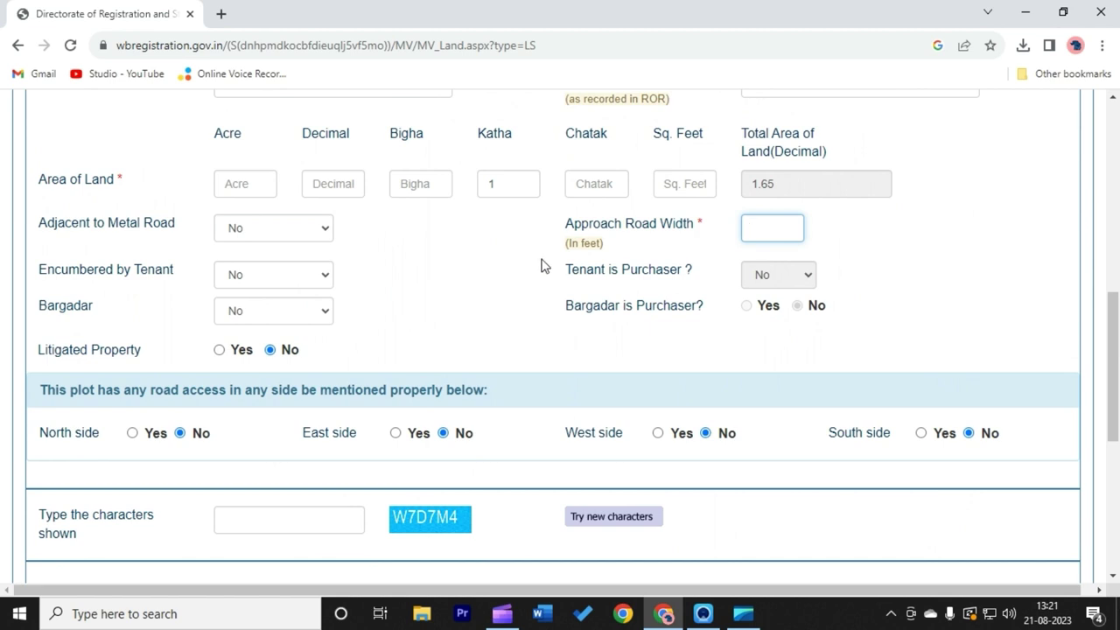
pyautogui.write('10')
# View the Bargadar options, keep No, and check the tenant, litigation and land area details around it
pyautogui.scroll(-1, 420, 252)
pyautogui.click(288, 230)
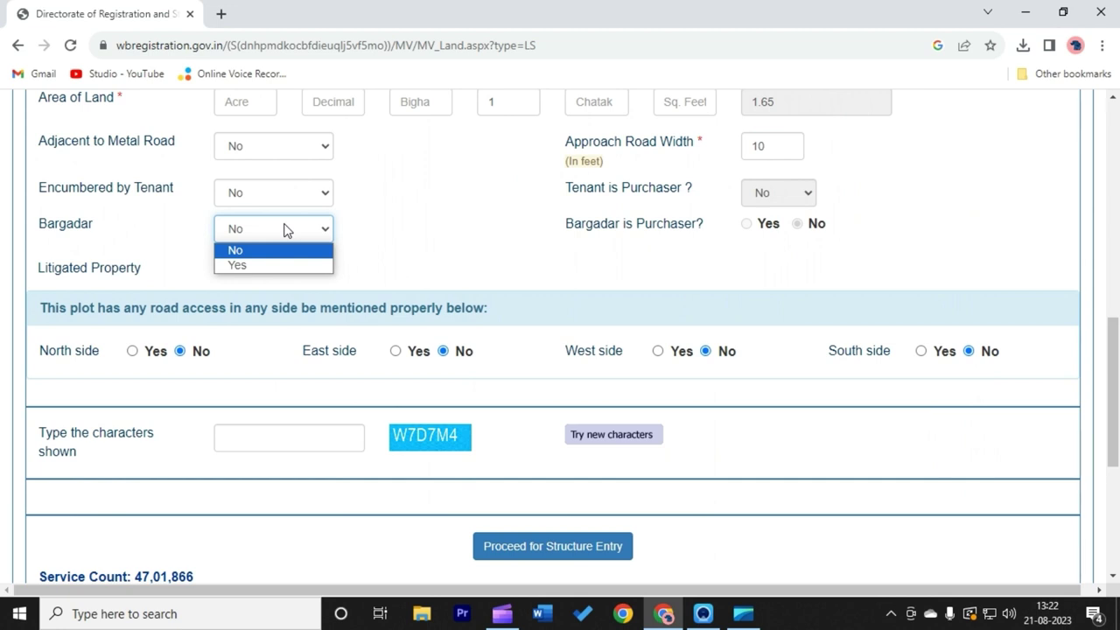
pyautogui.click(471, 243)
pyautogui.scroll(-1, 433, 249)
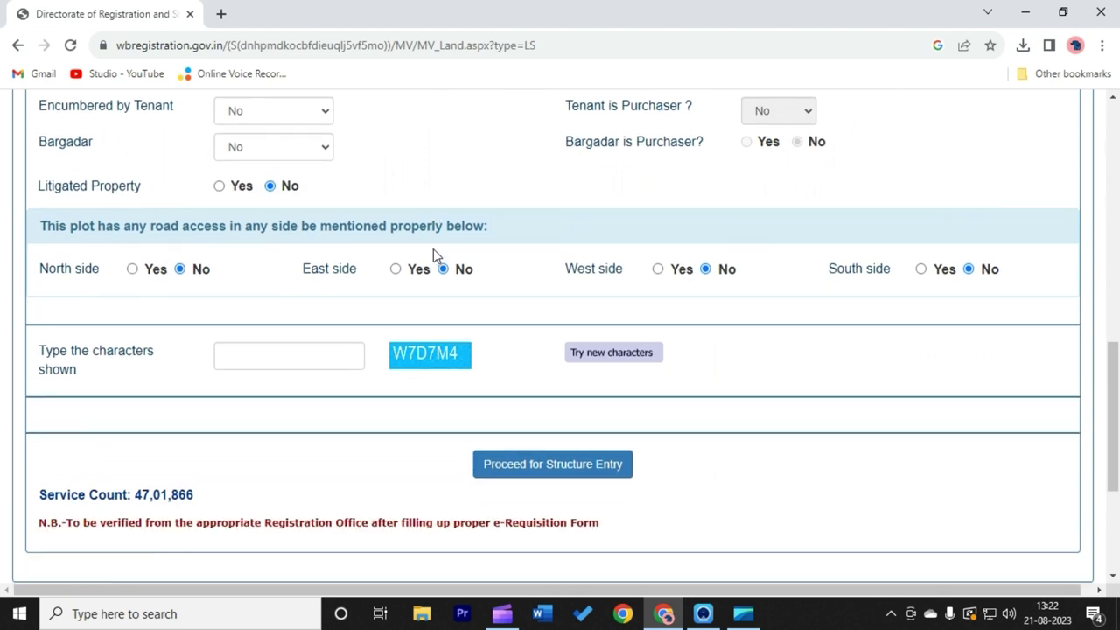
pyautogui.scroll(2, 594, 245)
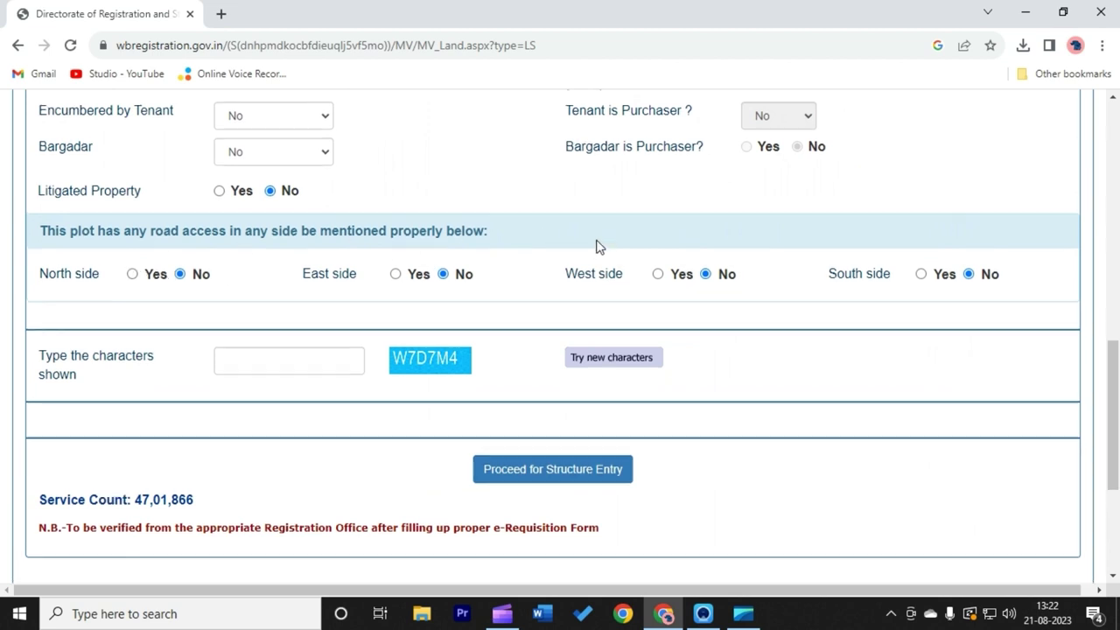
pyautogui.scroll(-1, 393, 319)
pyautogui.scroll(2, 612, 280)
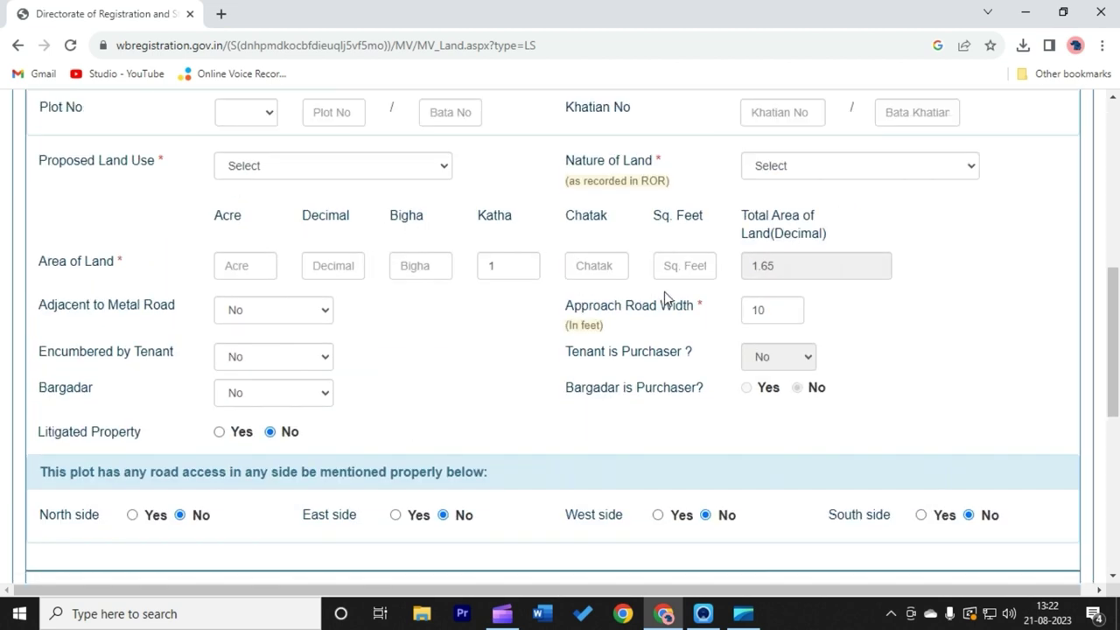
# Set road access on the plot's west side to Yes and look at the blank verification characters field and the structure entry option
pyautogui.scroll(-2, 613, 297)
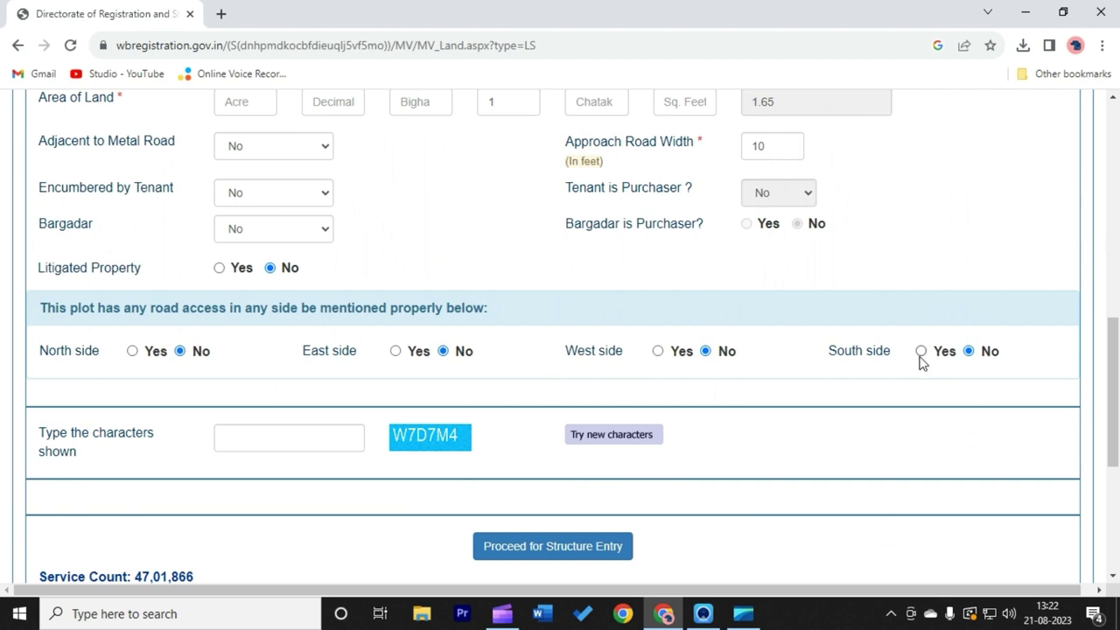
pyautogui.click(658, 353)
pyautogui.scroll(-1, 495, 308)
pyautogui.click(258, 351)
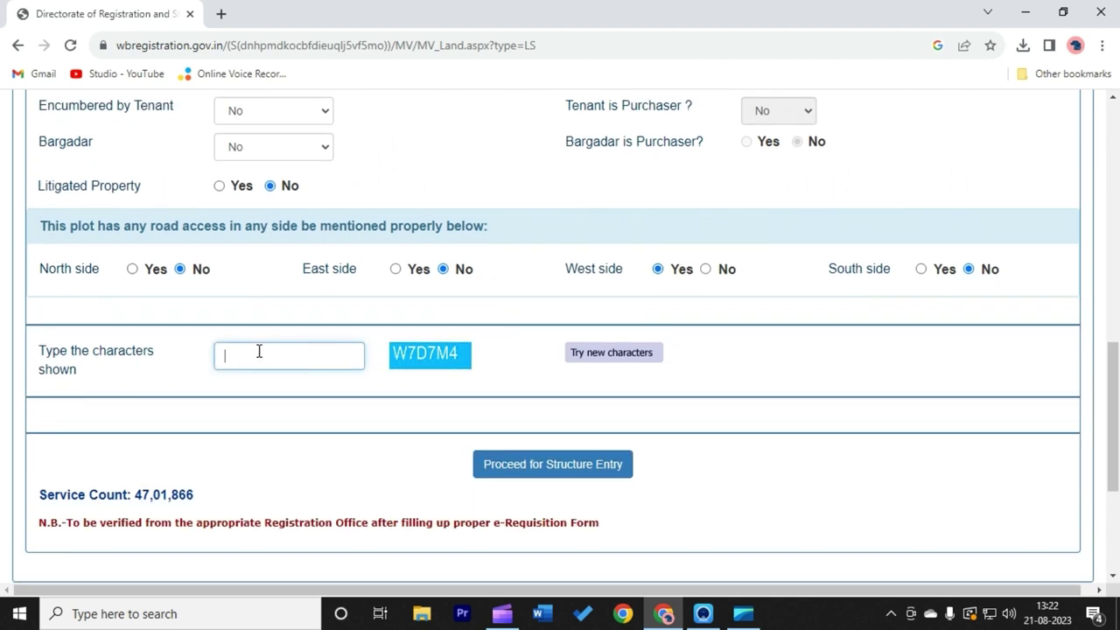
pyautogui.scroll(-1, 485, 383)
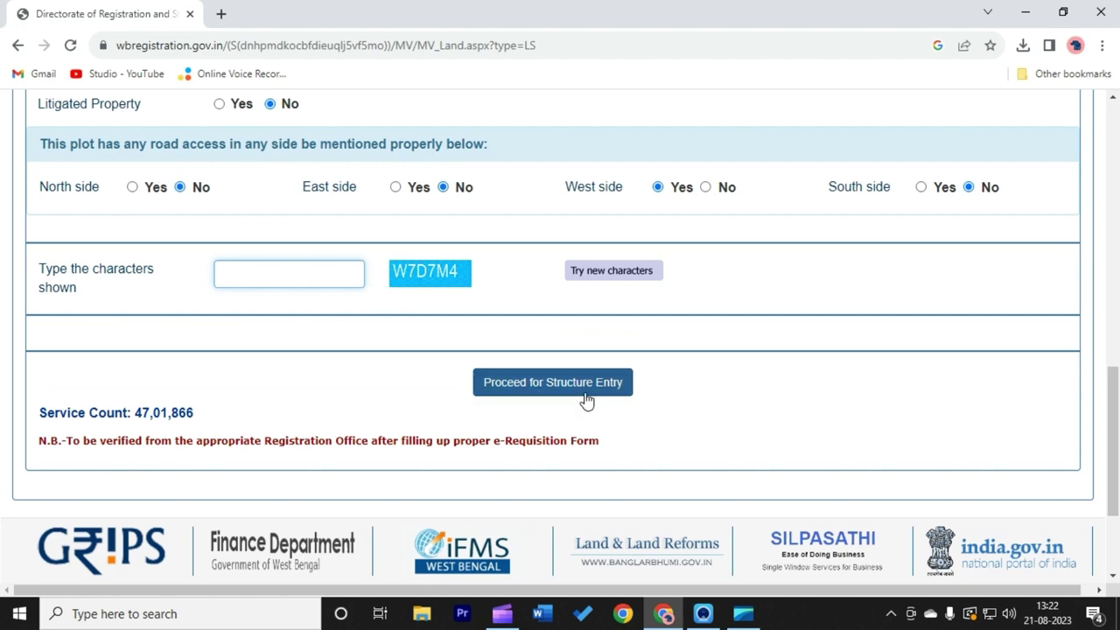
# Review the whole Market Value of Land with Structure form, from its title through the property details to the structure entry option
pyautogui.scroll(15, 350, 359)
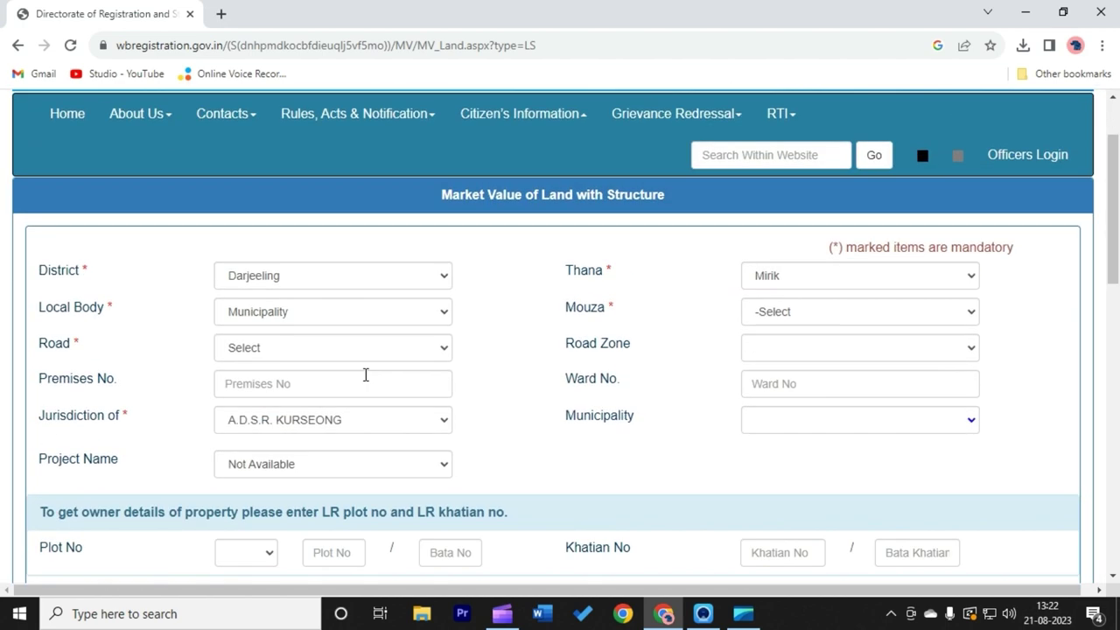
pyautogui.scroll(-1, 366, 374)
pyautogui.scroll(3, 502, 324)
pyautogui.moveTo(523, 297); pyautogui.dragTo(687, 307)
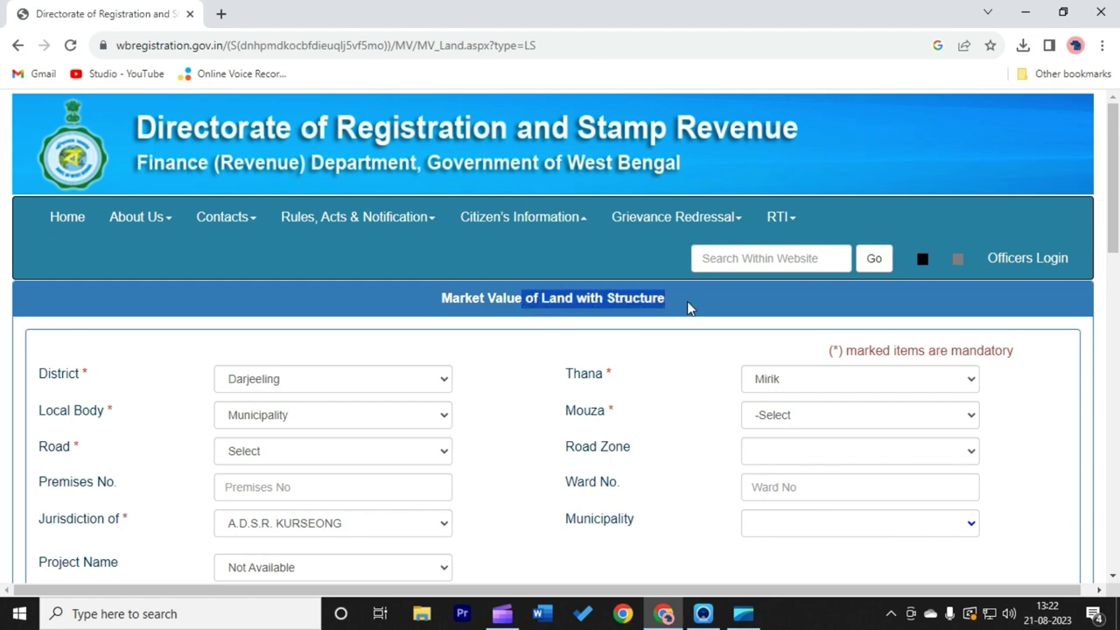
pyautogui.scroll(-2, 524, 311)
pyautogui.scroll(-2, 175, 312)
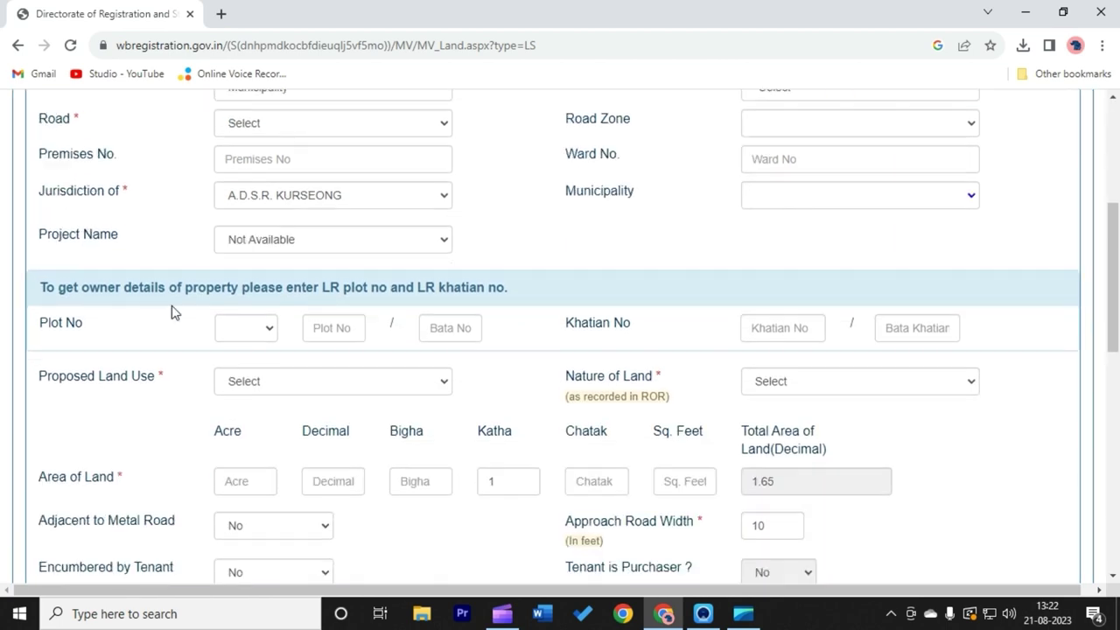
pyautogui.scroll(-3, 475, 310)
pyautogui.scroll(-2, 612, 293)
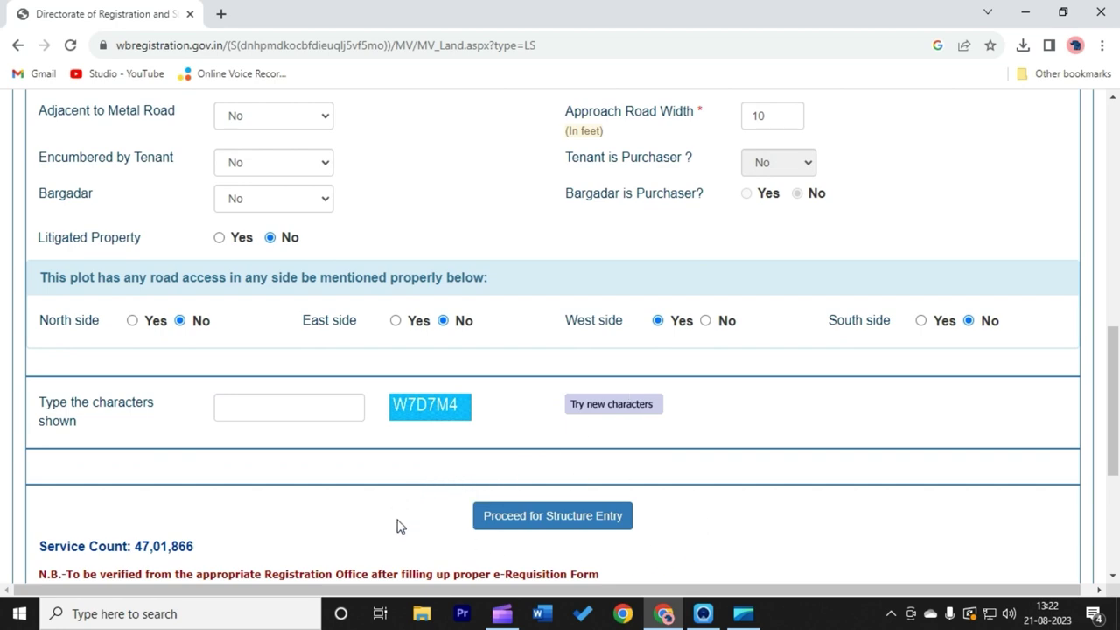
pyautogui.scroll(8, 787, 377)
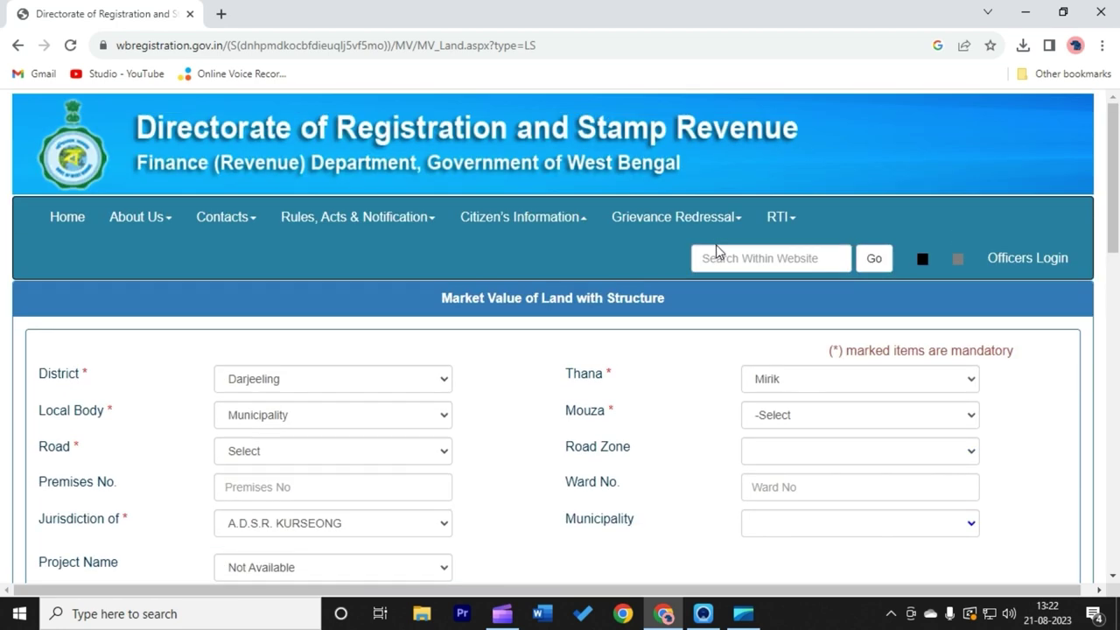
pyautogui.moveTo(438, 296); pyautogui.dragTo(668, 299)
pyautogui.scroll(-3, 442, 272)
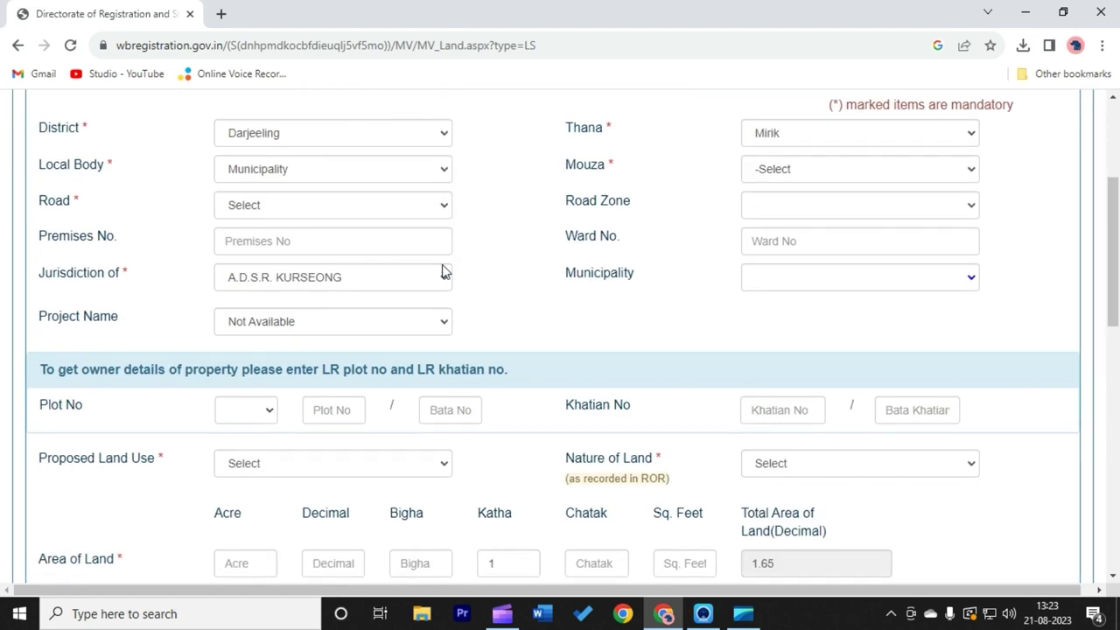
pyautogui.scroll(-10, 490, 289)
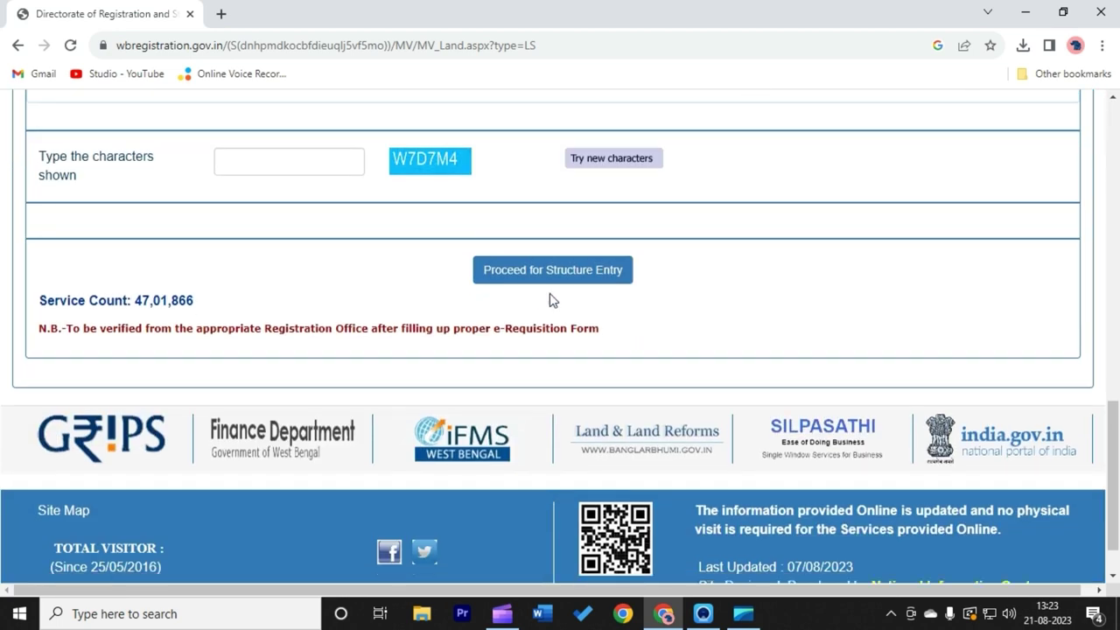
pyautogui.scroll(5, 358, 312)
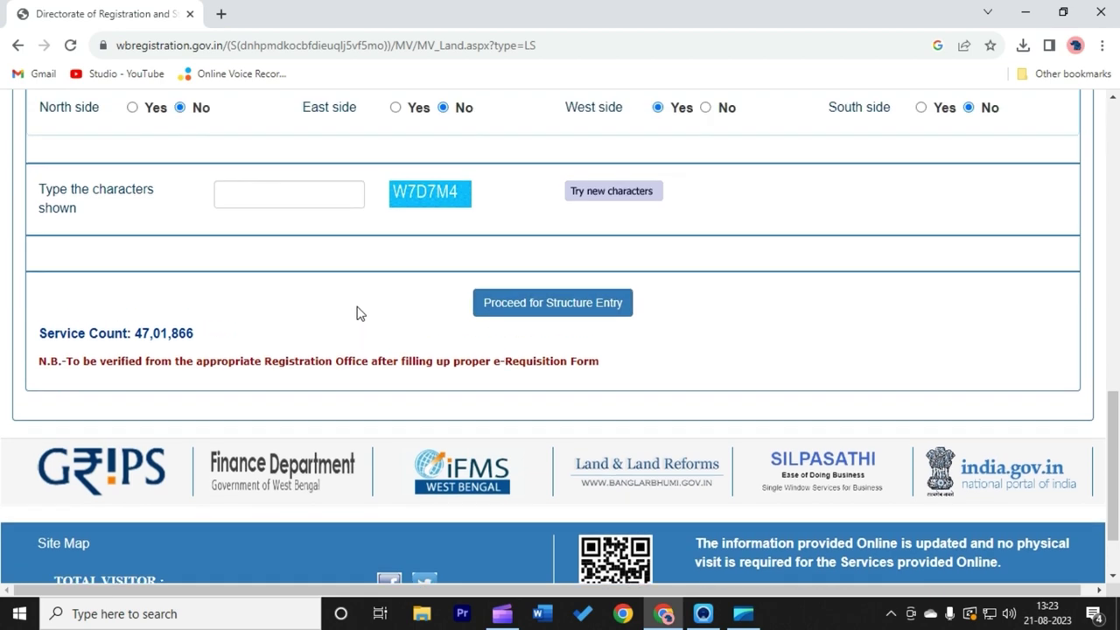
pyautogui.scroll(4, 672, 403)
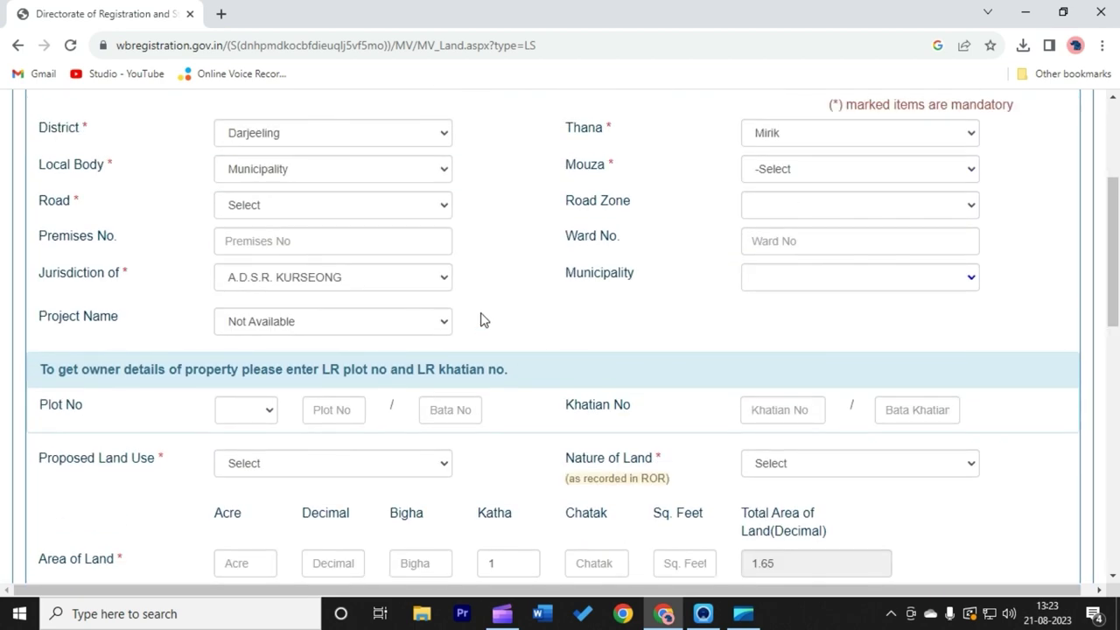
pyautogui.scroll(3, 486, 321)
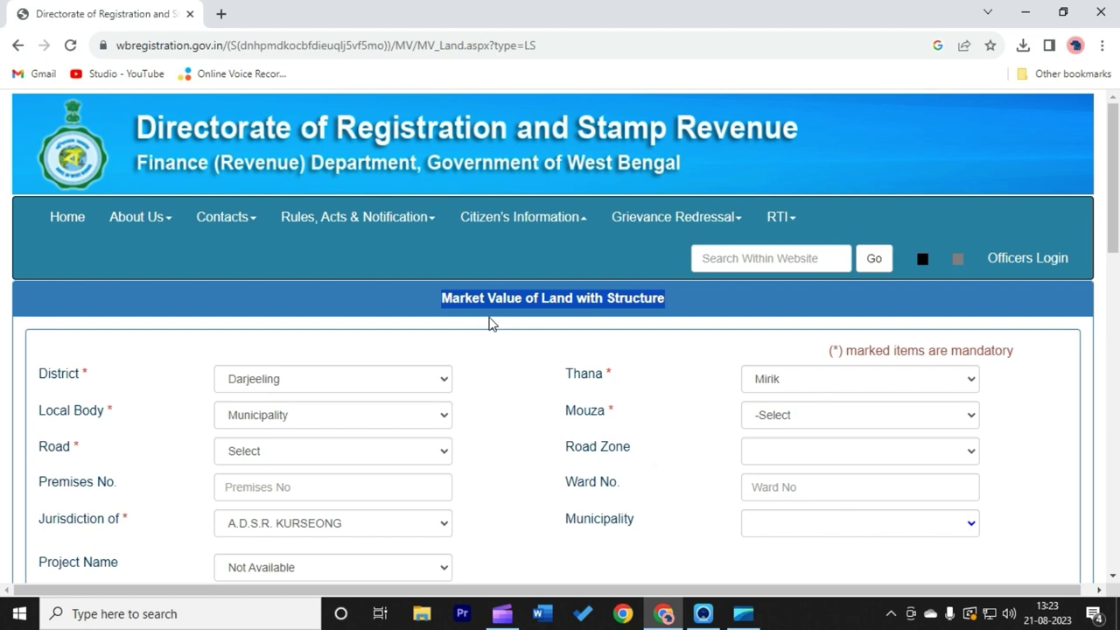
pyautogui.scroll(-8, 547, 289)
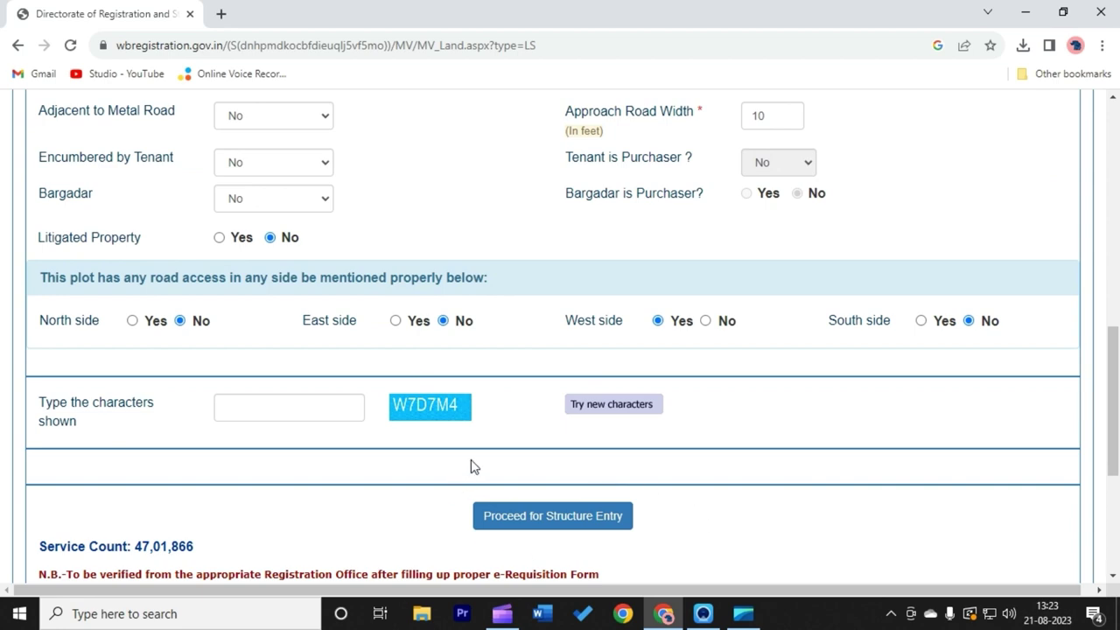
# Revisit the verification characters field, leaving it blank, and open the site's list of rules, acts and notifications
pyautogui.click(267, 405)
pyautogui.scroll(-1, 477, 402)
pyautogui.scroll(8, 359, 416)
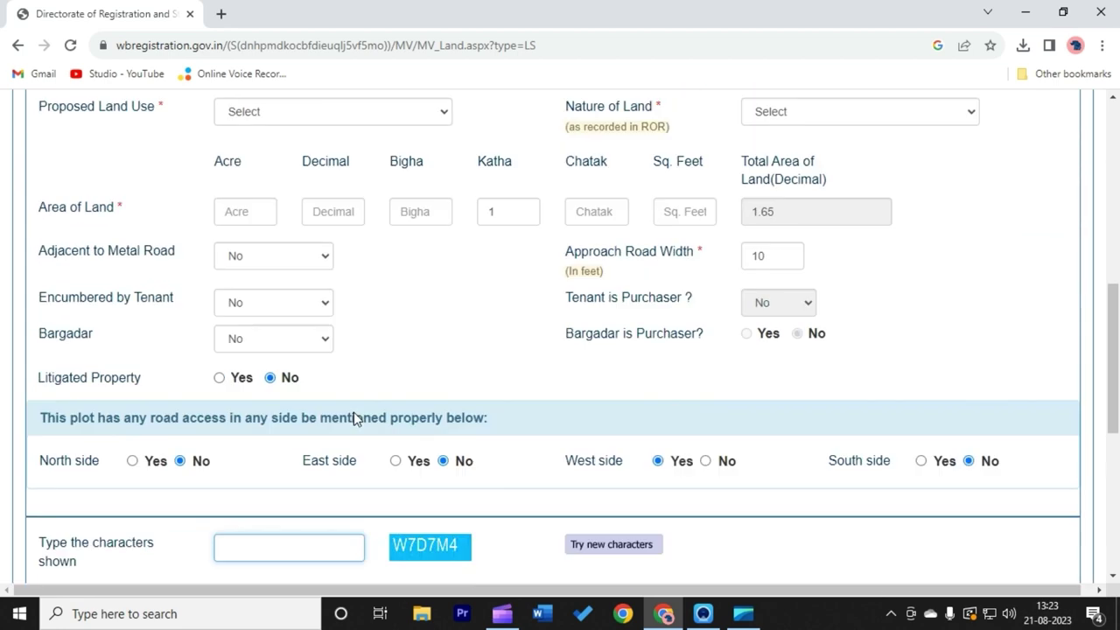
pyautogui.scroll(3, 372, 400)
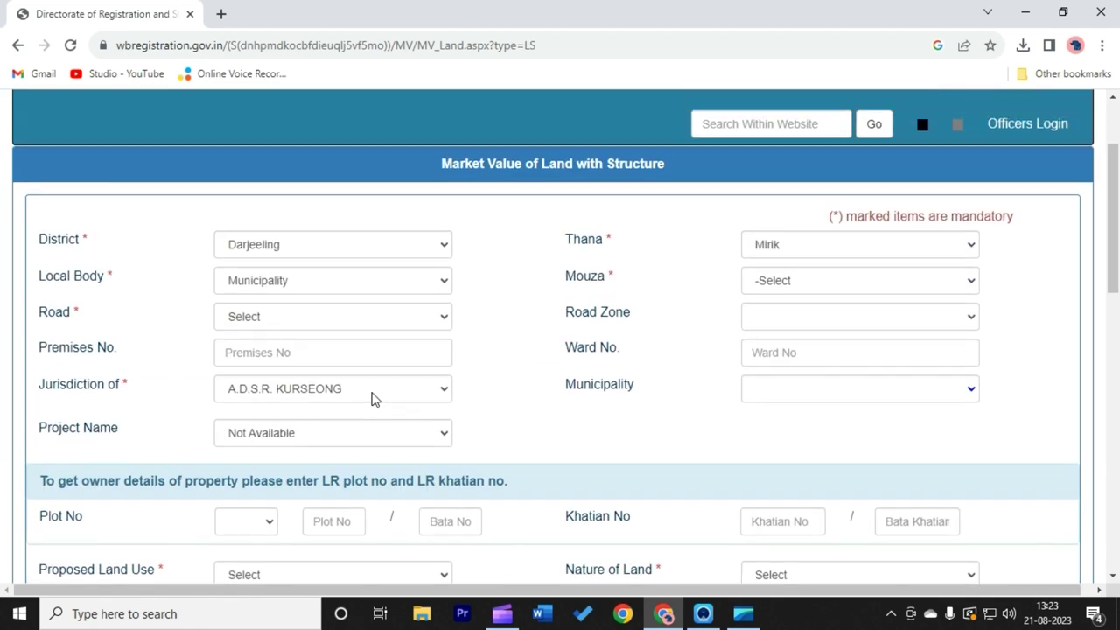
pyautogui.click(356, 219)
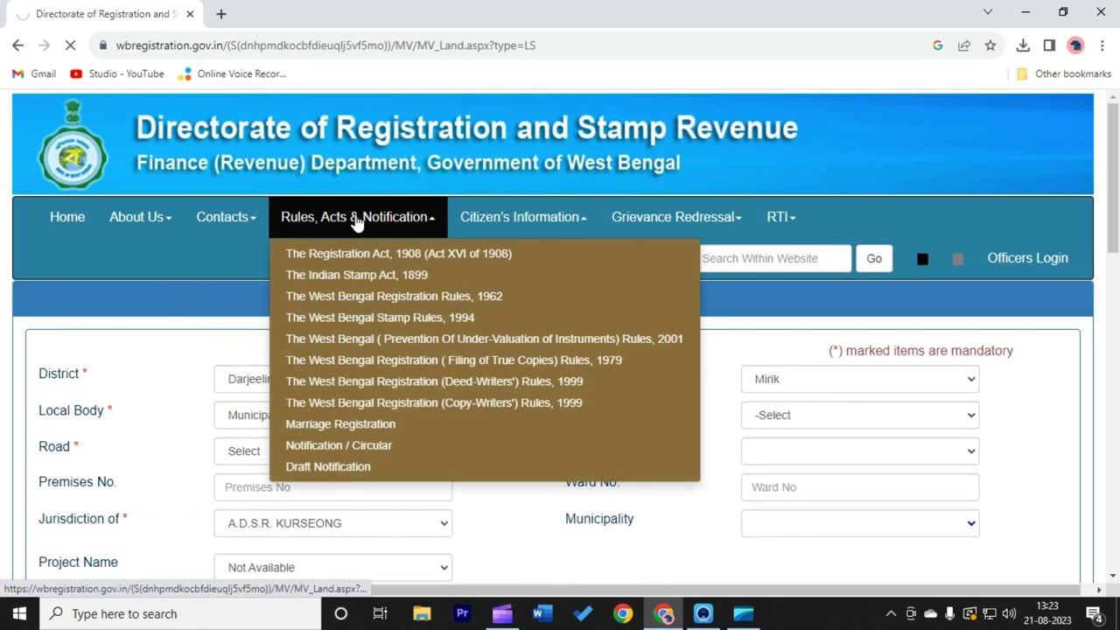